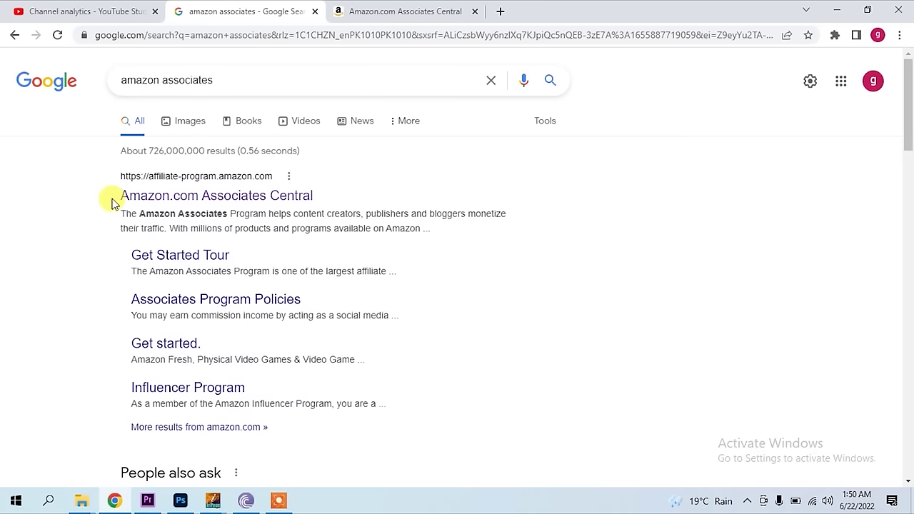
- Open the Amazon.com Associates Central result in a new tab and switch to it
{"action": "right_click", "coordinate": [230, 202]}
{"action": "left_click", "coordinate": [261, 206]}
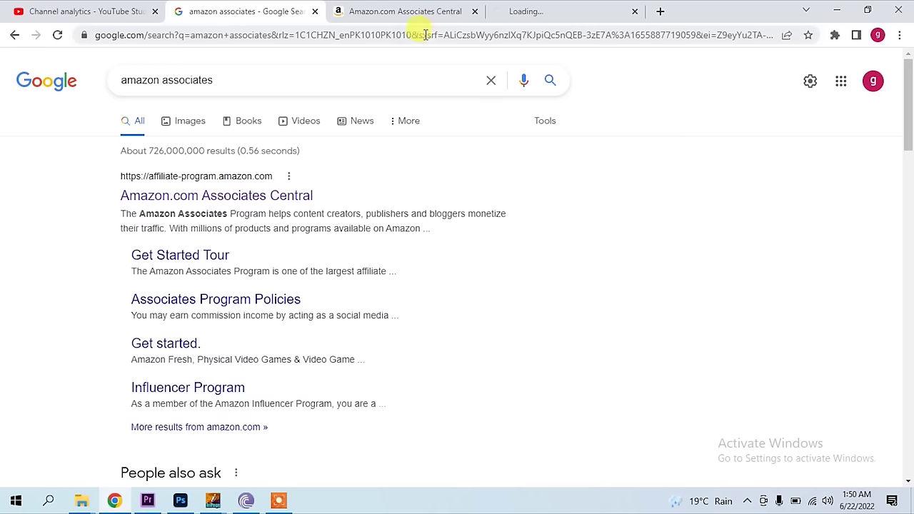
{"action": "left_click", "coordinate": [545, 10]}
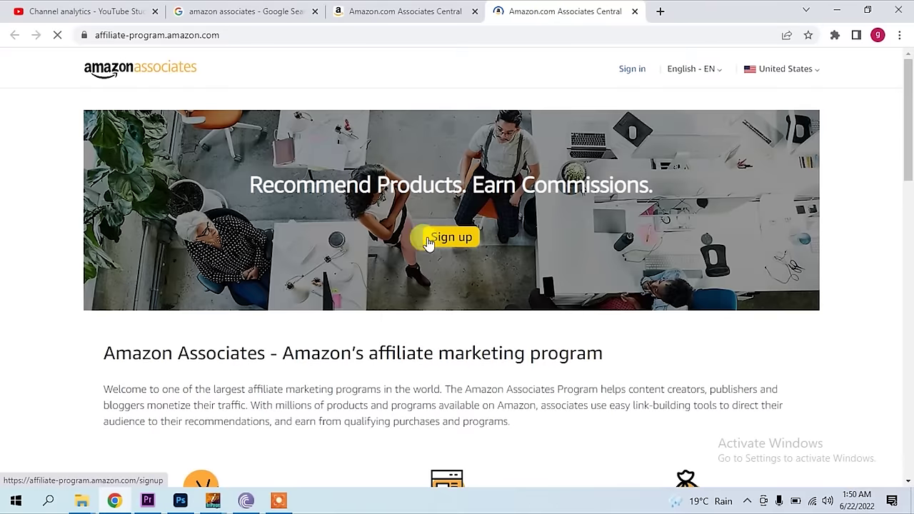
- Look over the Associates program page and start the sign-up
{"action": "scroll", "coordinate": [429, 250], "scroll_direction": "down", "scroll_amount": 3}
{"action": "scroll", "coordinate": [420, 256], "scroll_direction": "down", "scroll_amount": 2}
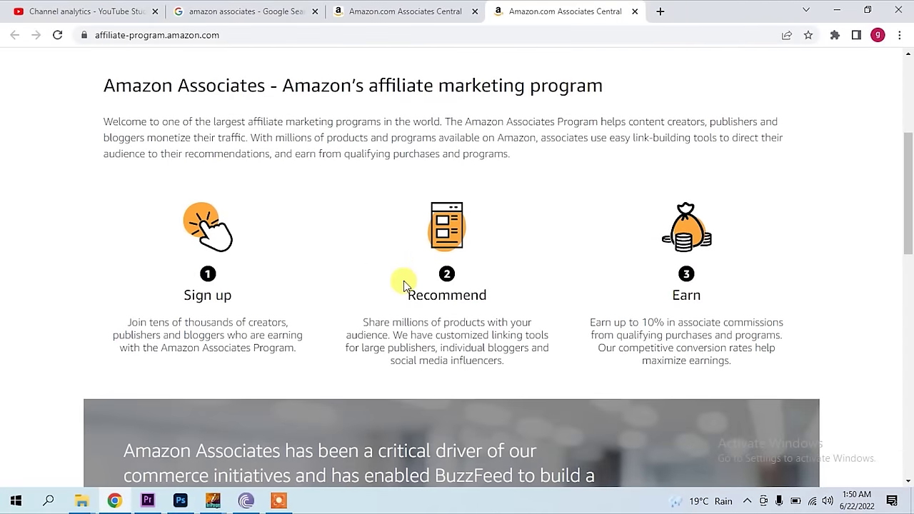
{"action": "scroll", "coordinate": [436, 246], "scroll_direction": "down", "scroll_amount": 4}
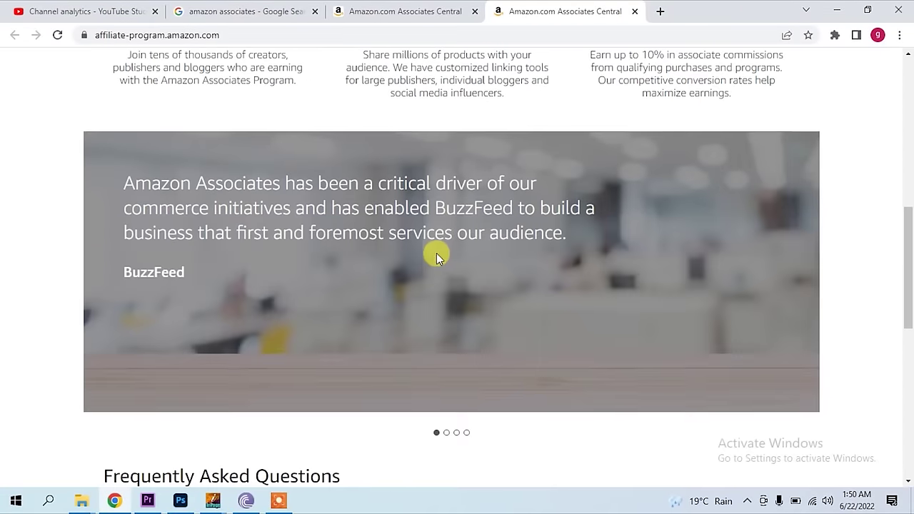
{"action": "scroll", "coordinate": [437, 253], "scroll_direction": "up", "scroll_amount": 6}
{"action": "scroll", "coordinate": [435, 256], "scroll_direction": "up", "scroll_amount": 2}
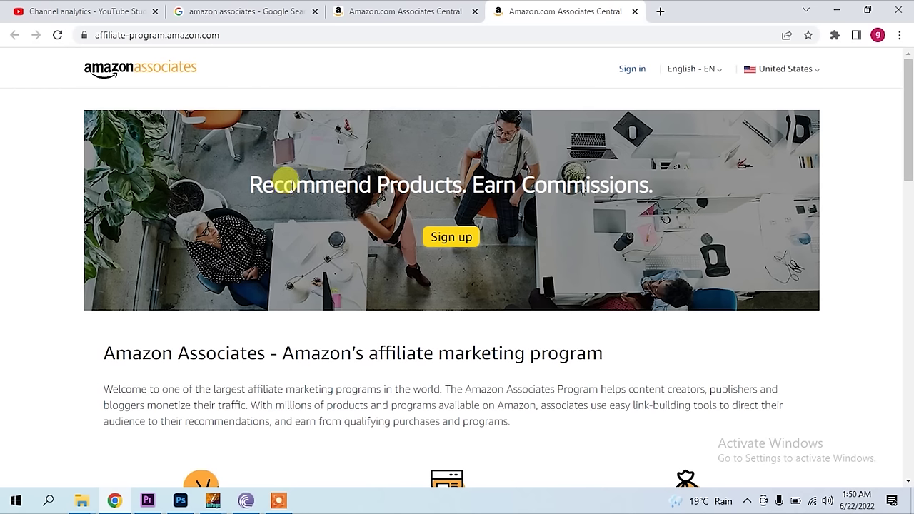
{"action": "scroll", "coordinate": [353, 307], "scroll_direction": "down", "scroll_amount": 4}
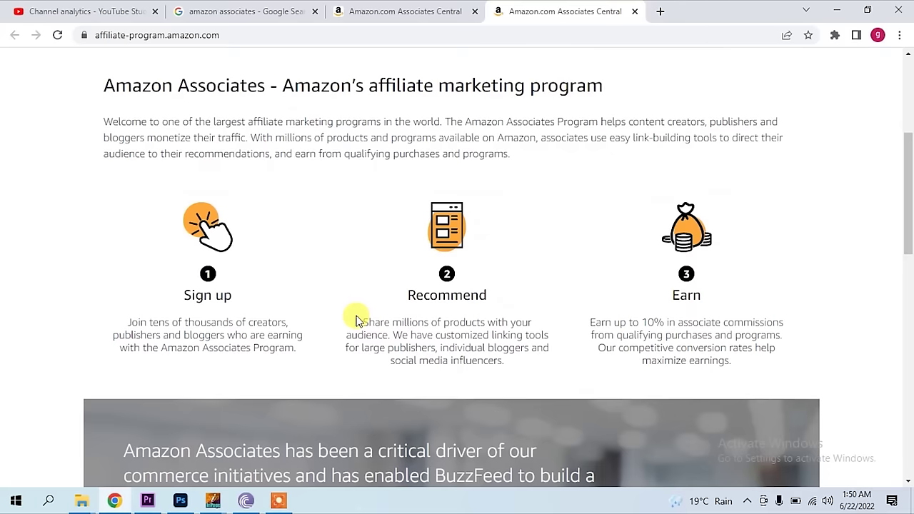
{"action": "scroll", "coordinate": [357, 320], "scroll_direction": "down", "scroll_amount": 8}
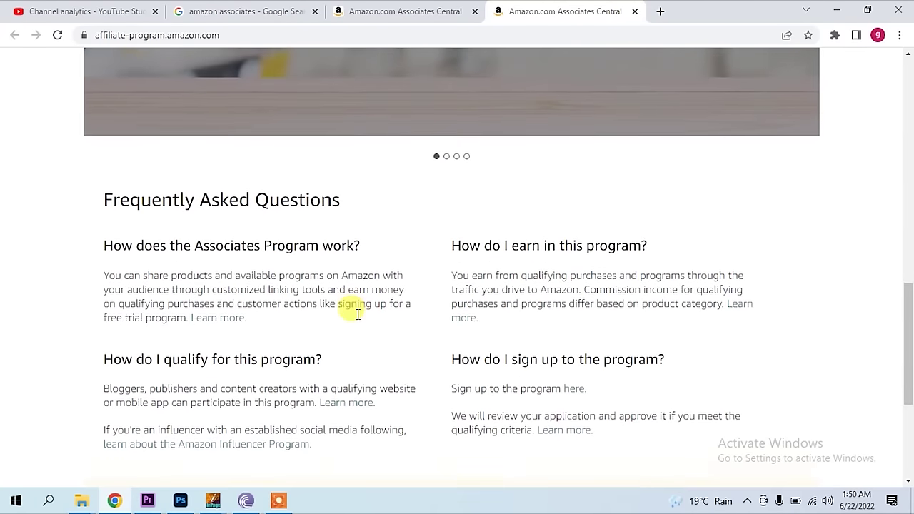
{"action": "scroll", "coordinate": [352, 235], "scroll_direction": "down", "scroll_amount": 3}
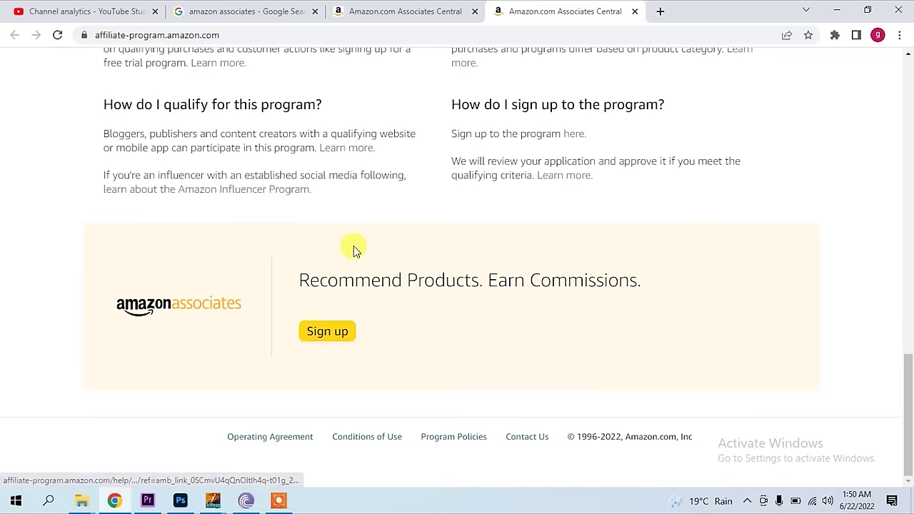
{"action": "left_click", "coordinate": [326, 332]}
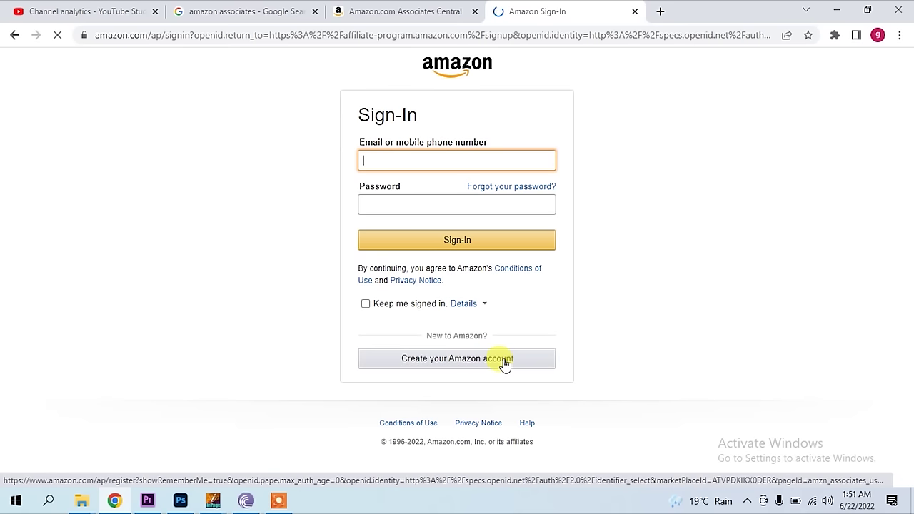
- Fill in the new Amazon account's name, email and password twice, then submit it
{"action": "left_click", "coordinate": [408, 367]}
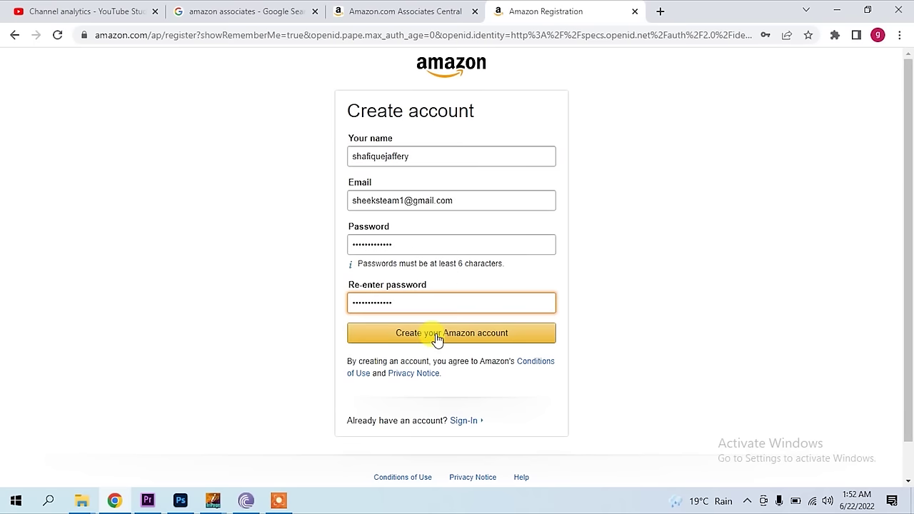
{"action": "left_click", "coordinate": [437, 342]}
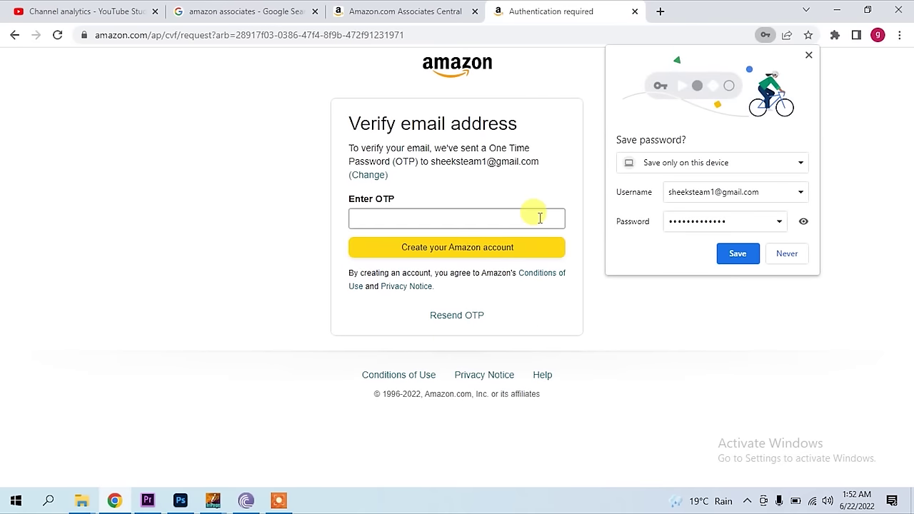
- Save the account password in Chrome and open a new tab for Gmail
{"action": "left_click", "coordinate": [742, 257]}
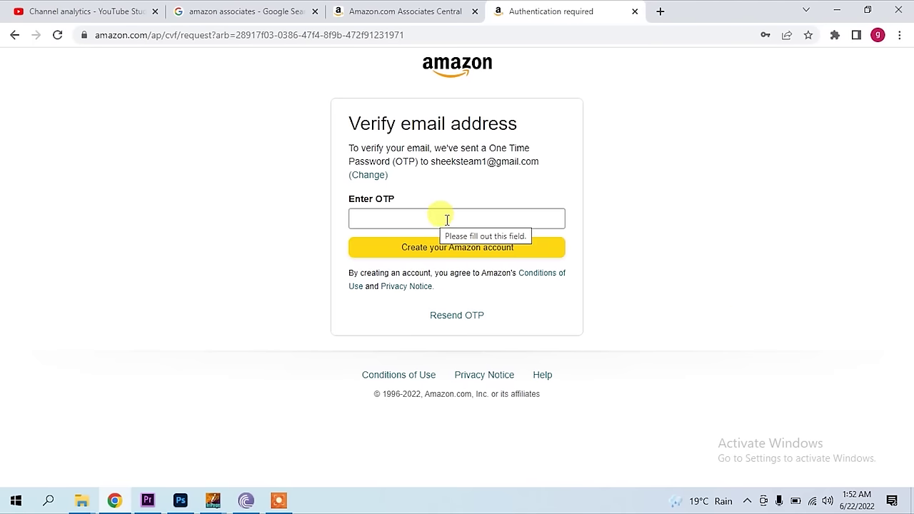
{"action": "left_click", "coordinate": [661, 12]}
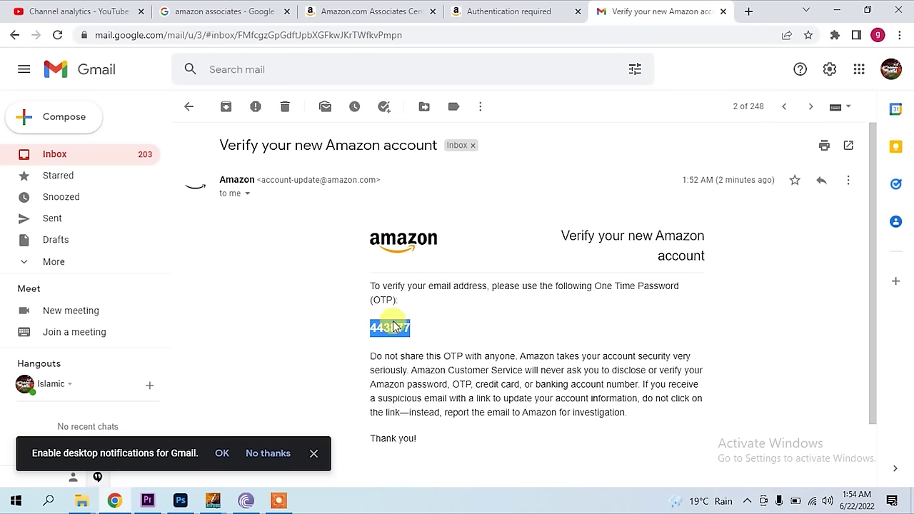
- Copy the one-time code from the Amazon verification email and return to the OTP page
{"action": "left_click", "coordinate": [393, 327]}
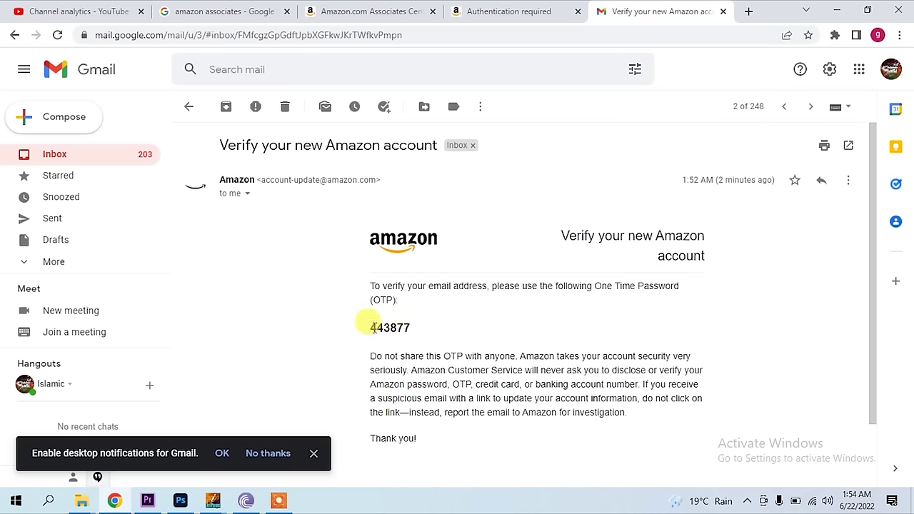
{"action": "left_click_drag", "start_coordinate": [374, 301], "coordinate": [387, 302]}
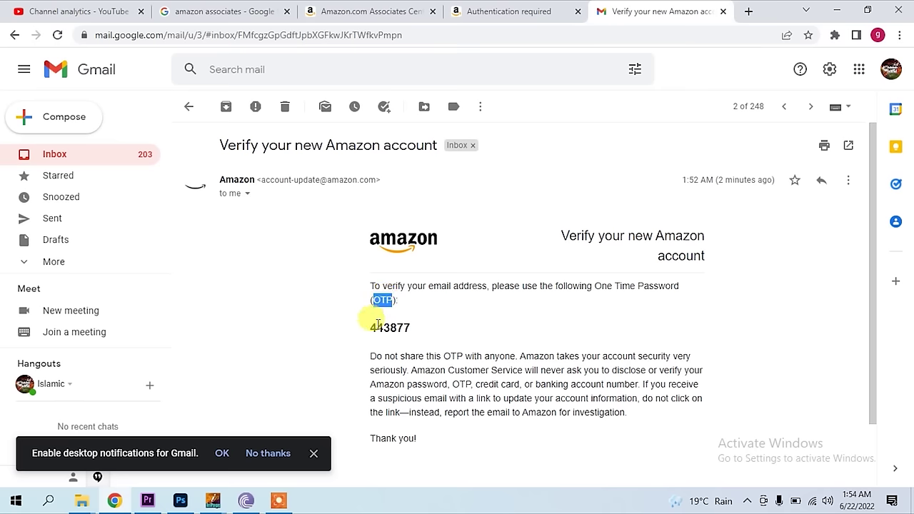
{"action": "double_click", "coordinate": [374, 326]}
{"action": "right_click", "coordinate": [400, 337]}
{"action": "left_click", "coordinate": [407, 338]}
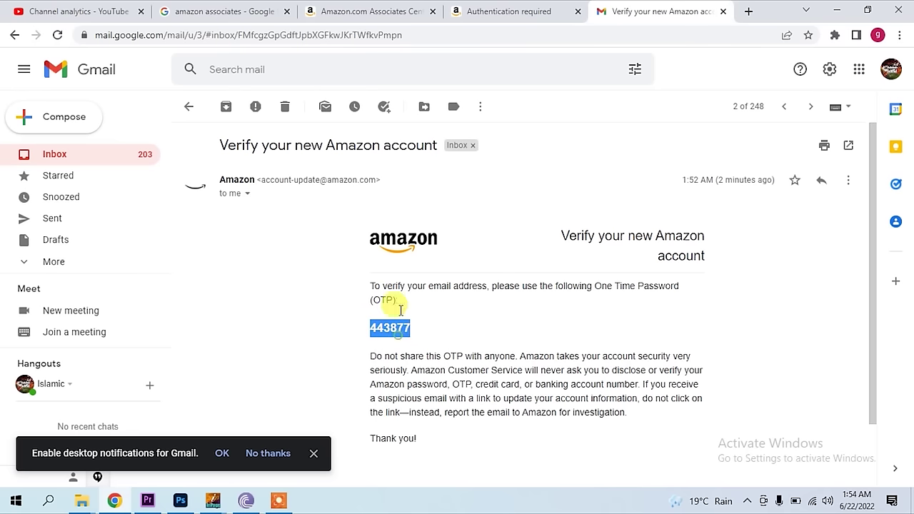
{"action": "left_click", "coordinate": [514, 11]}
{"action": "right_click", "coordinate": [402, 218]}
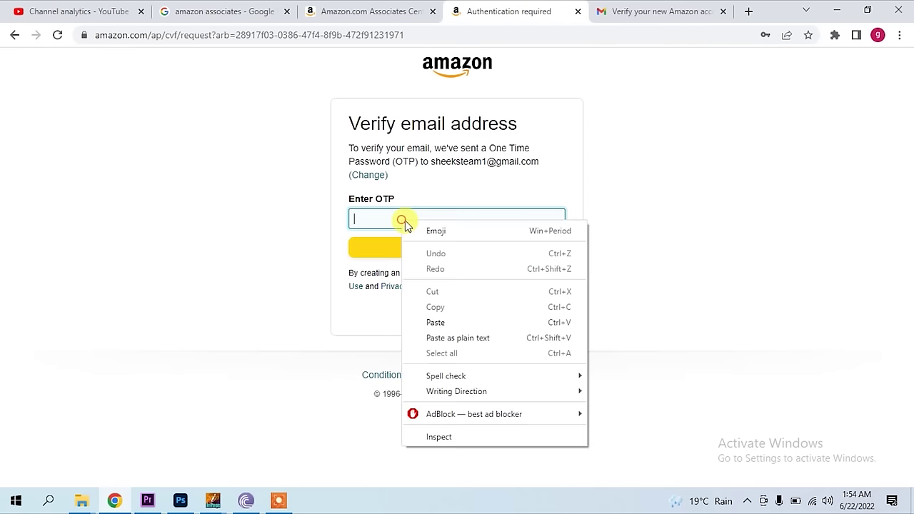
- Paste the emailed code, submit it, and review the Account Information form
{"action": "left_click", "coordinate": [434, 321]}
{"action": "left_click", "coordinate": [453, 248]}
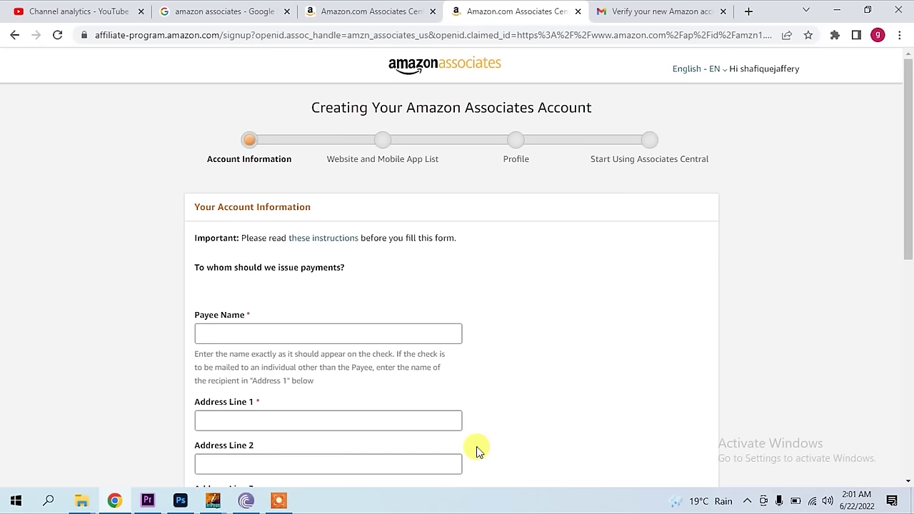
{"action": "scroll", "coordinate": [349, 290], "scroll_direction": "down", "scroll_amount": 3}
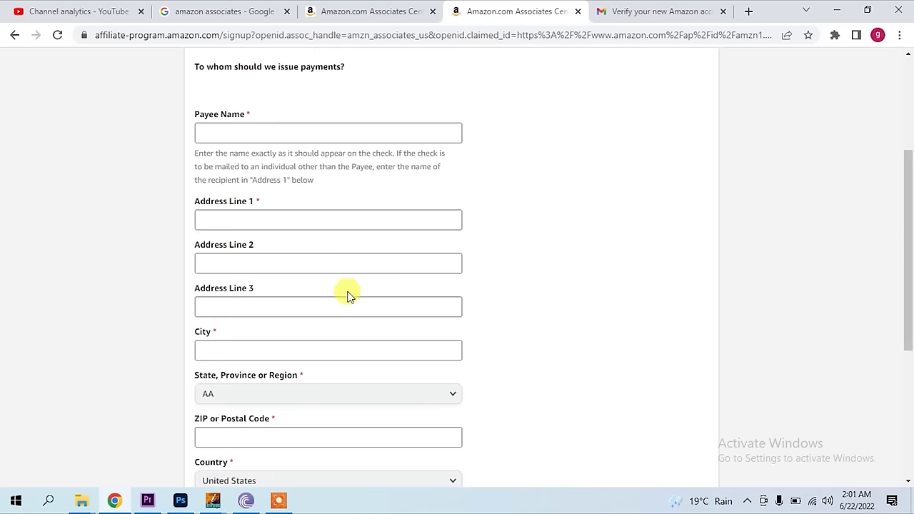
{"action": "scroll", "coordinate": [349, 295], "scroll_direction": "down", "scroll_amount": 4}
{"action": "scroll", "coordinate": [348, 298], "scroll_direction": "up", "scroll_amount": 4}
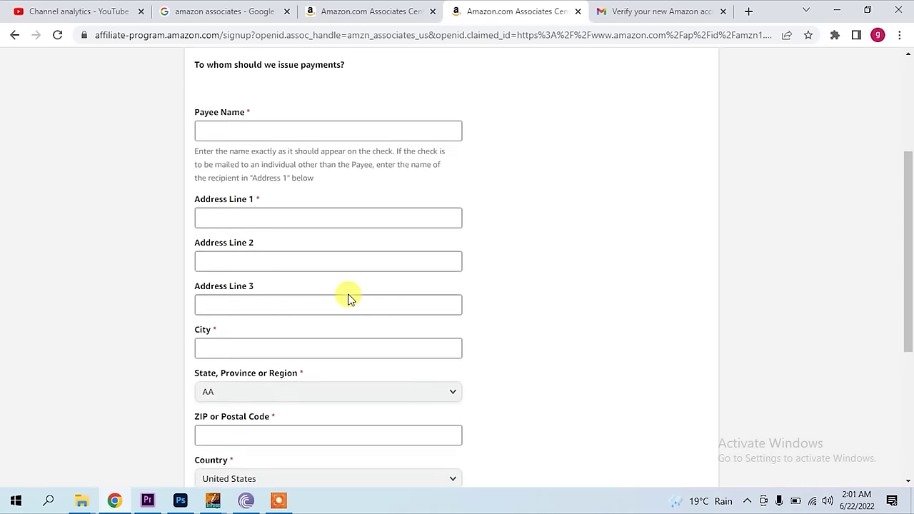
{"action": "scroll", "coordinate": [350, 299], "scroll_direction": "up", "scroll_amount": 3}
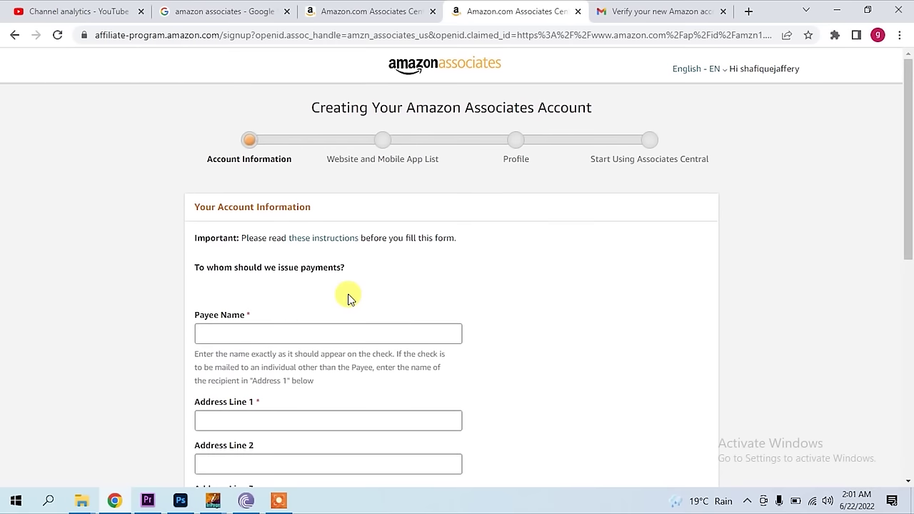
{"action": "scroll", "coordinate": [349, 298], "scroll_direction": "down", "scroll_amount": 1}
{"action": "scroll", "coordinate": [349, 298], "scroll_direction": "down", "scroll_amount": 1}
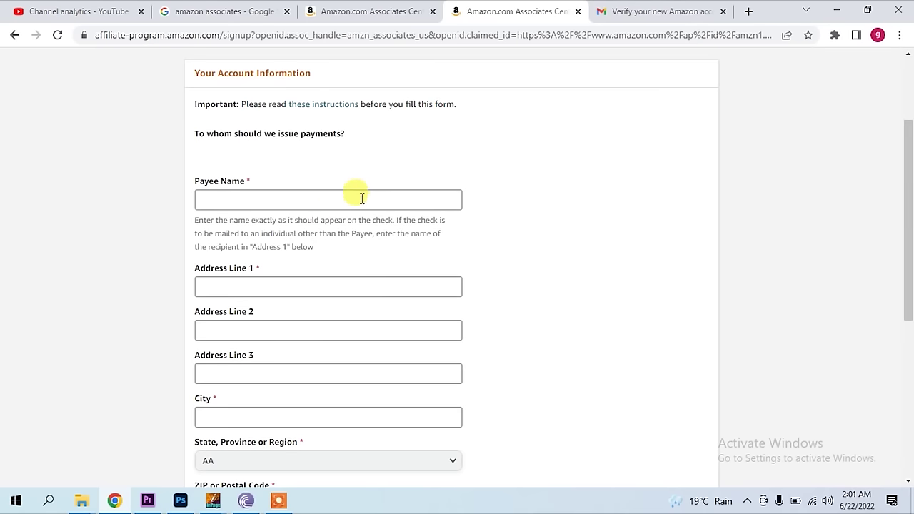
{"action": "scroll", "coordinate": [353, 204], "scroll_direction": "down", "scroll_amount": 1}
{"action": "scroll", "coordinate": [278, 211], "scroll_direction": "down", "scroll_amount": 1}
{"action": "scroll", "coordinate": [279, 215], "scroll_direction": "down", "scroll_amount": 1}
{"action": "scroll", "coordinate": [294, 215], "scroll_direction": "down", "scroll_amount": 1}
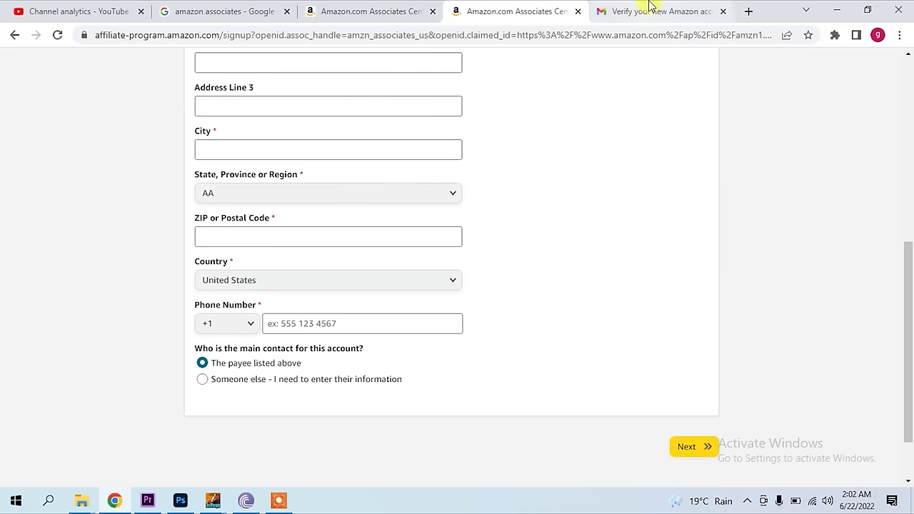
- Search Google for 'rawalpindi postal code', then return to the Associates form
{"action": "left_click", "coordinate": [682, 11]}
{"action": "left_click", "coordinate": [537, 33]}
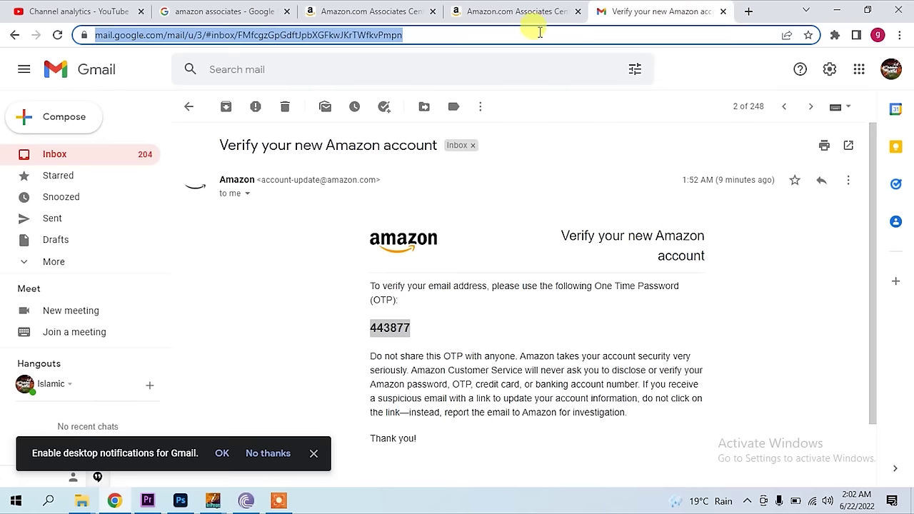
{"action": "type", "text": "g"}
{"action": "key", "text": "Return"}
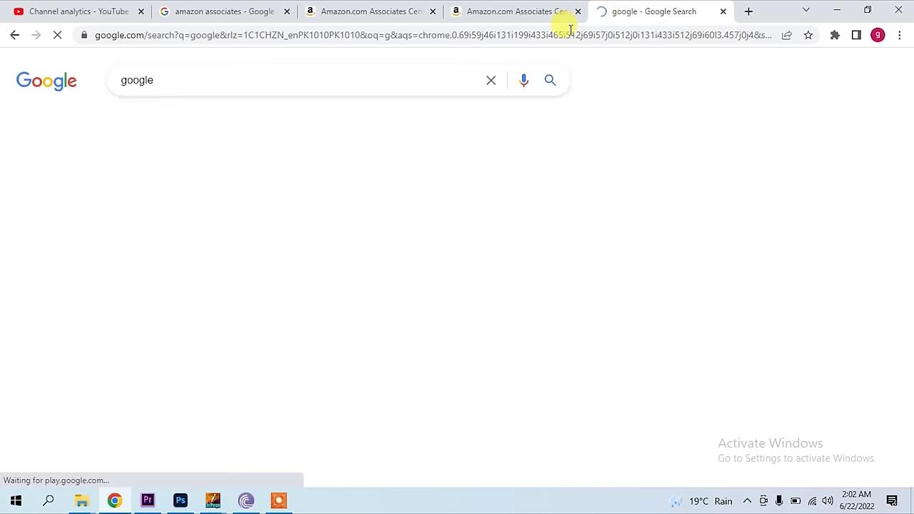
{"action": "double_click", "coordinate": [143, 79]}
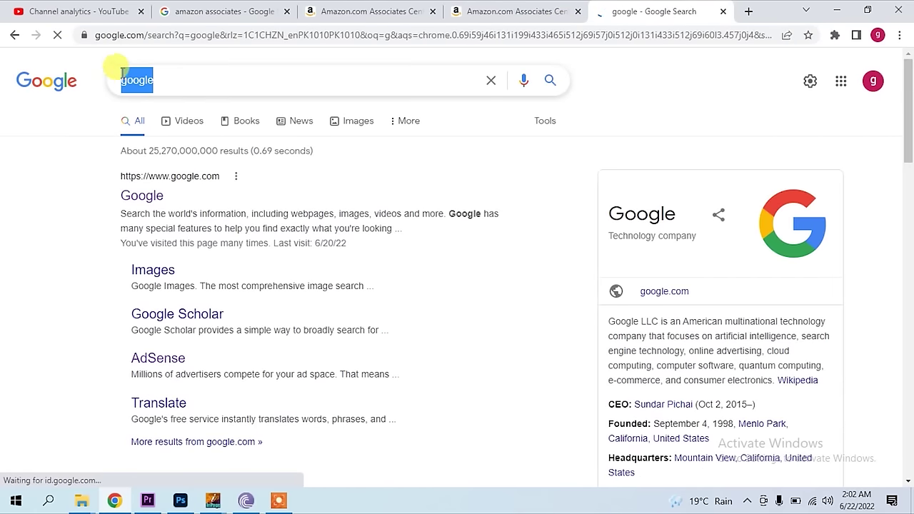
{"action": "key", "text": "BackSpace"}
{"action": "type", "text": "rawa"}
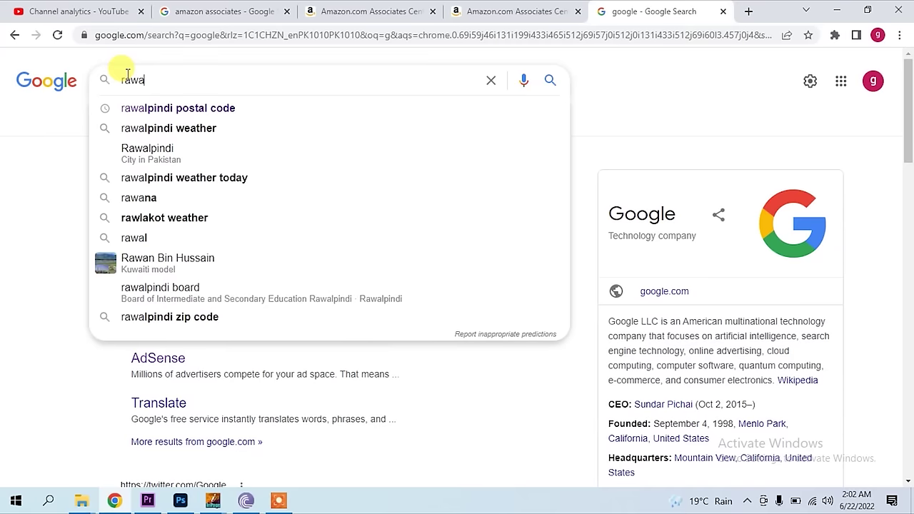
{"action": "type", "text": "l"}
{"action": "key", "text": "Down"}
{"action": "key", "text": "Return"}
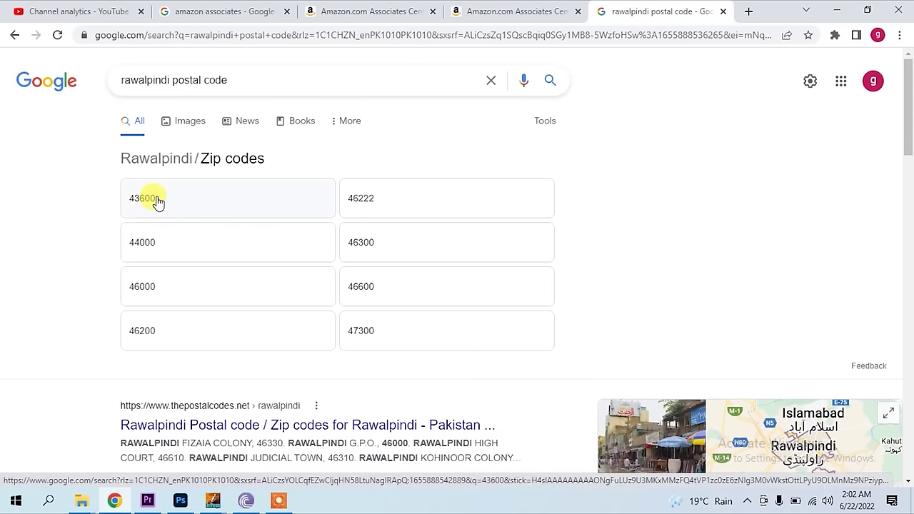
{"action": "left_click", "coordinate": [490, 8]}
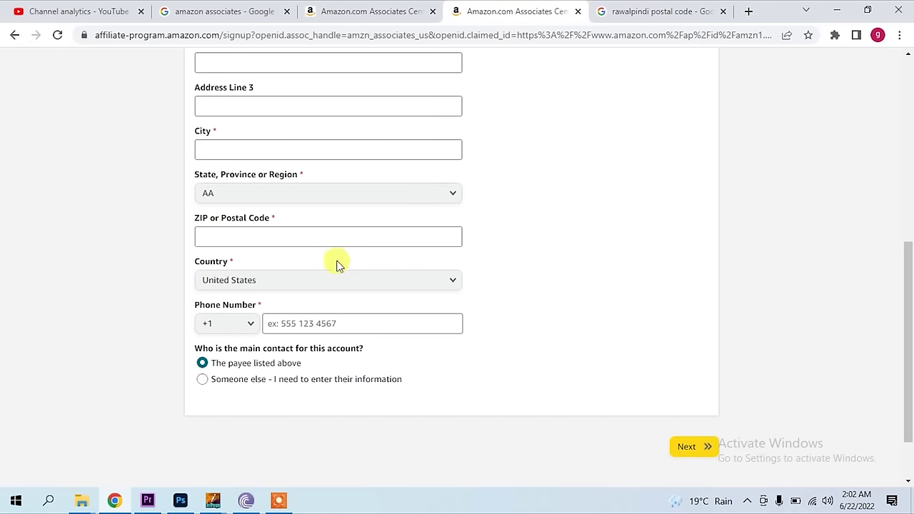
- Set the country to Pakistan and the phone country code to +92
{"action": "left_click", "coordinate": [298, 284]}
{"action": "key", "text": "p"}
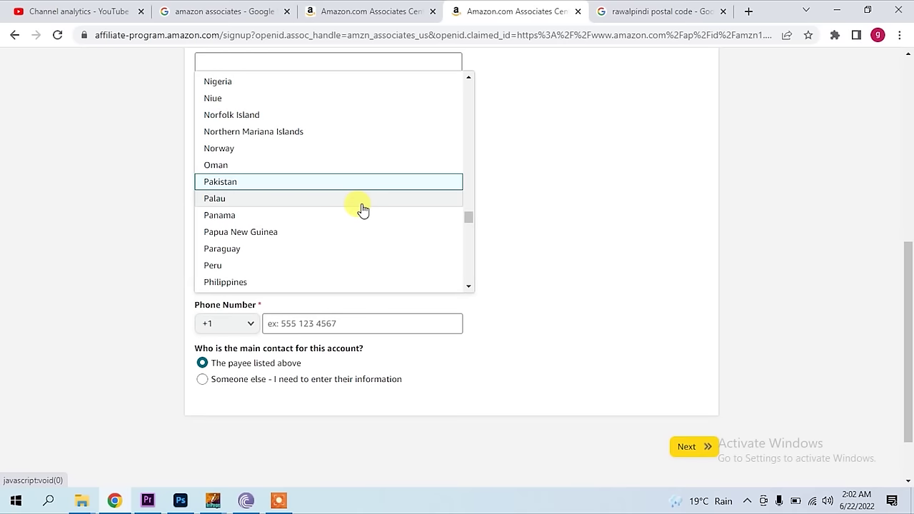
{"action": "left_click", "coordinate": [294, 185]}
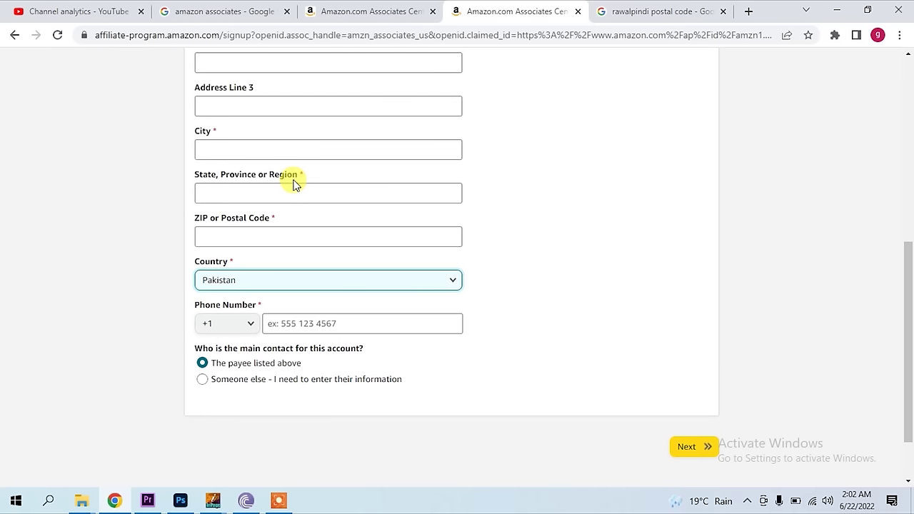
{"action": "left_click", "coordinate": [238, 329]}
{"action": "left_click_drag", "start_coordinate": [265, 102], "coordinate": [270, 142]}
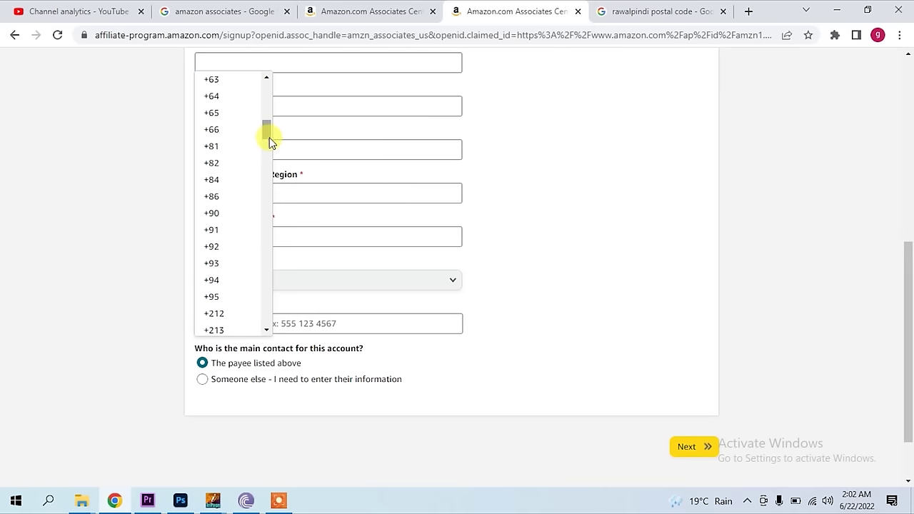
{"action": "left_click", "coordinate": [225, 246]}
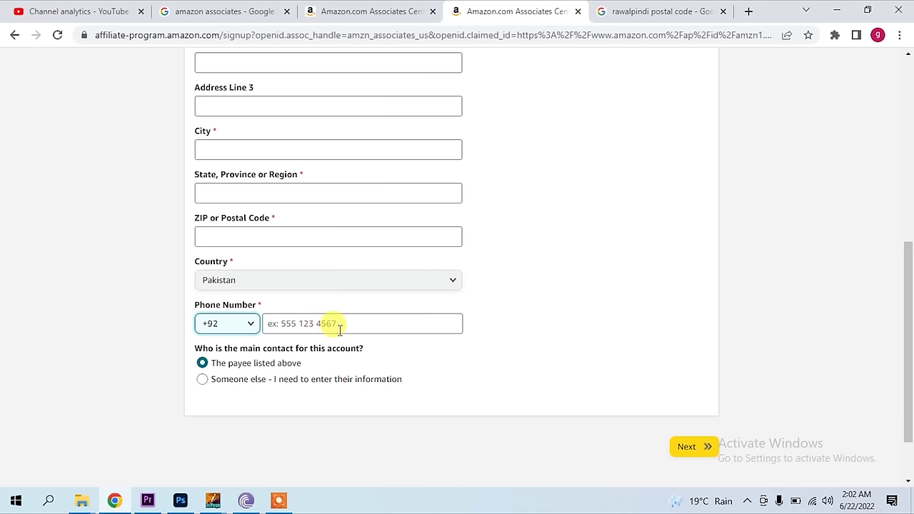
- Keep the payee listed above as main contact and submit the account information
{"action": "left_click", "coordinate": [202, 365]}
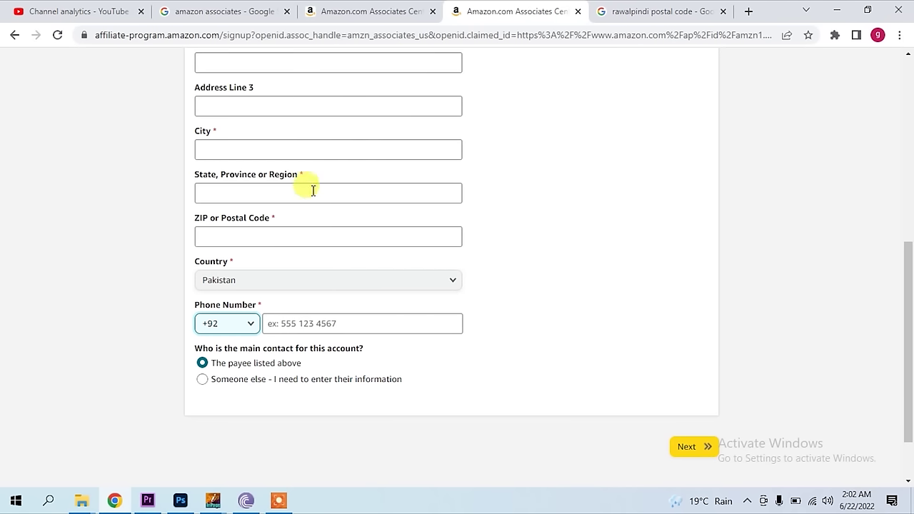
{"action": "scroll", "coordinate": [349, 251], "scroll_direction": "up", "scroll_amount": 1}
{"action": "scroll", "coordinate": [349, 255], "scroll_direction": "down", "scroll_amount": 1}
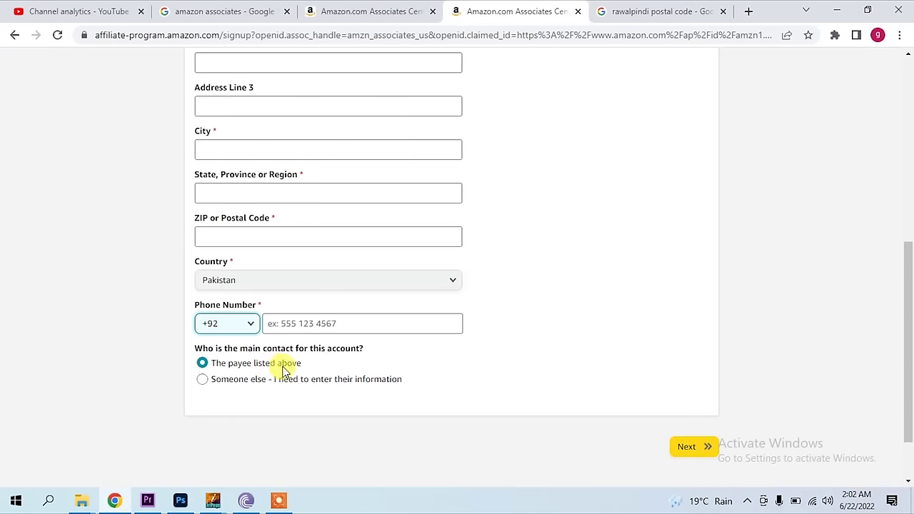
{"action": "scroll", "coordinate": [345, 364], "scroll_direction": "up", "scroll_amount": 6}
{"action": "scroll", "coordinate": [250, 325], "scroll_direction": "down", "scroll_amount": 2}
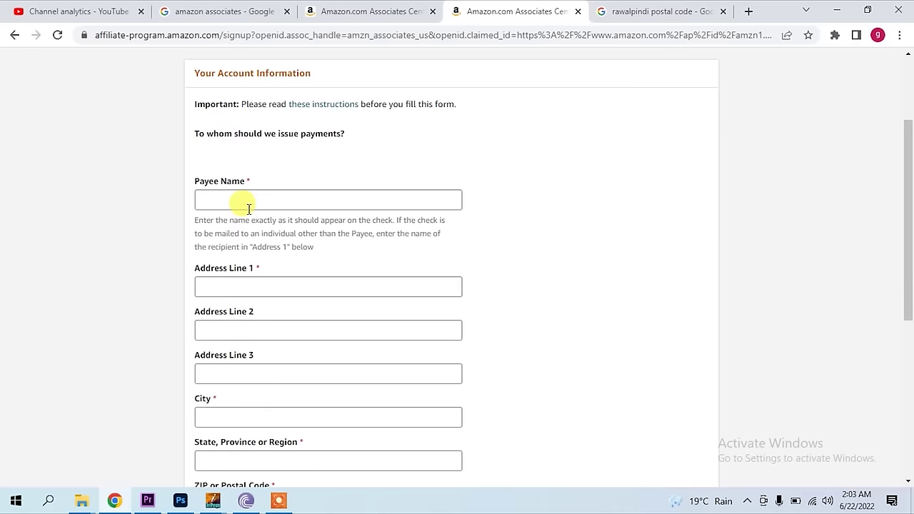
{"action": "scroll", "coordinate": [299, 204], "scroll_direction": "down", "scroll_amount": 5}
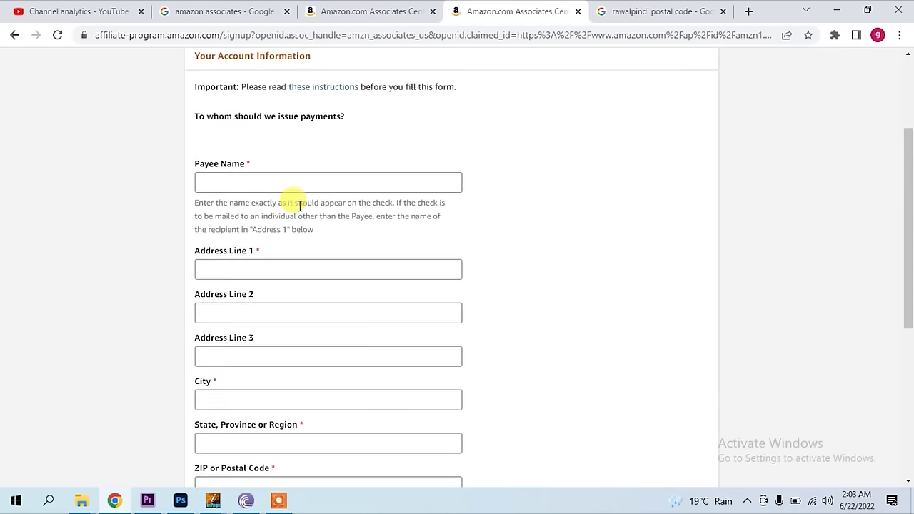
{"action": "left_click", "coordinate": [204, 296]}
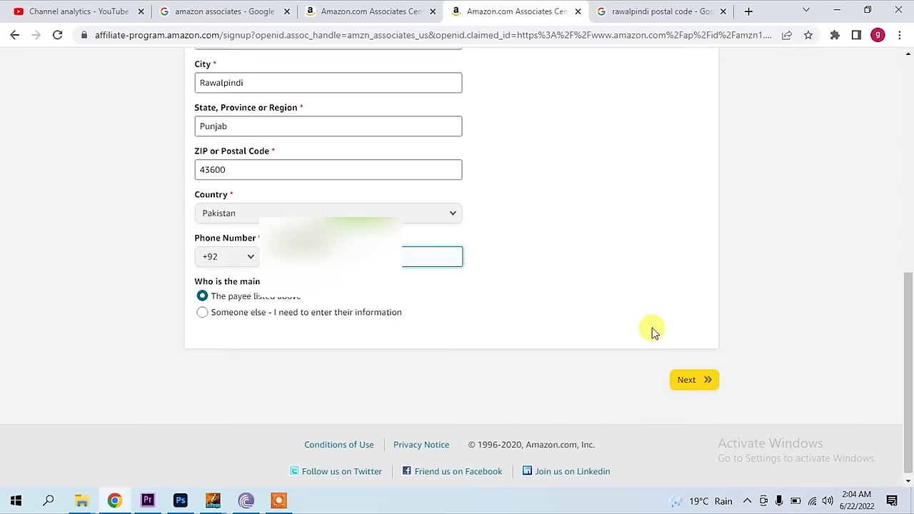
{"action": "left_click", "coordinate": [279, 501]}
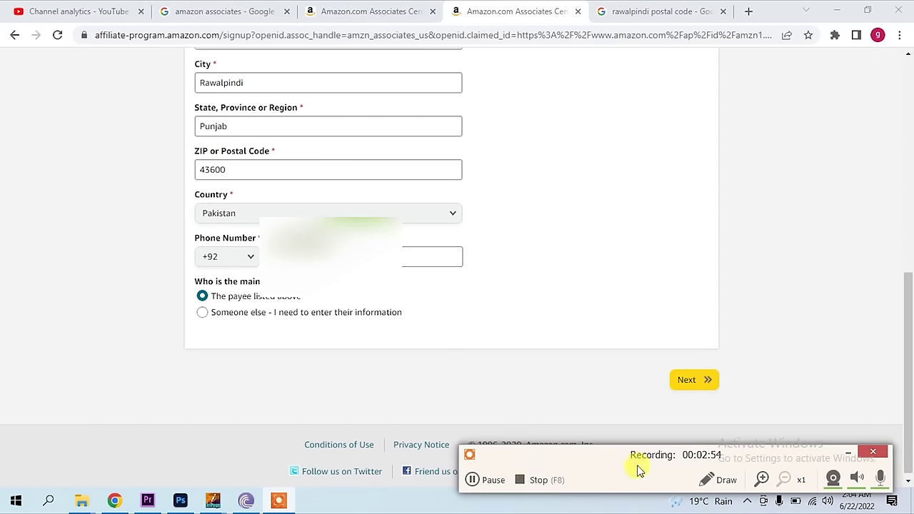
{"action": "left_click", "coordinate": [850, 452]}
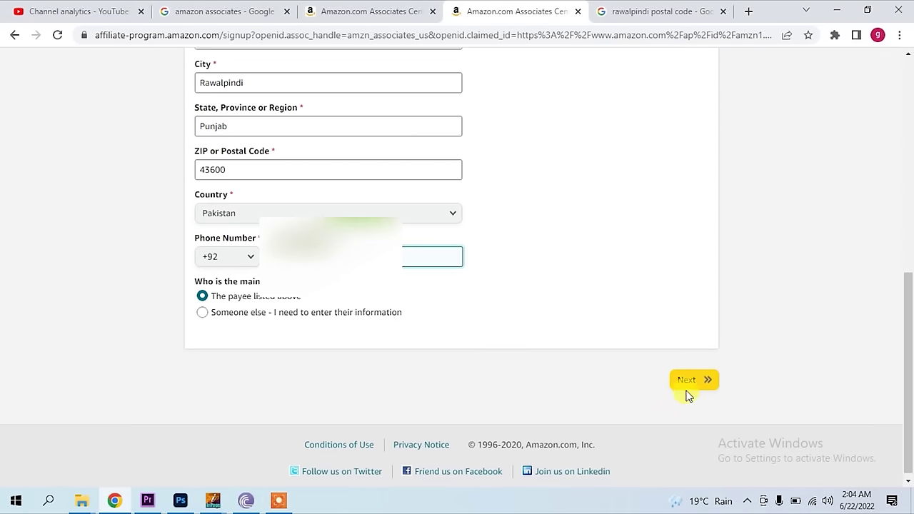
{"action": "left_click", "coordinate": [686, 389]}
- Go to your own YouTube channel page, pause the featured video, and copy its URL
{"action": "scroll", "coordinate": [639, 364], "scroll_direction": "down", "scroll_amount": 1}
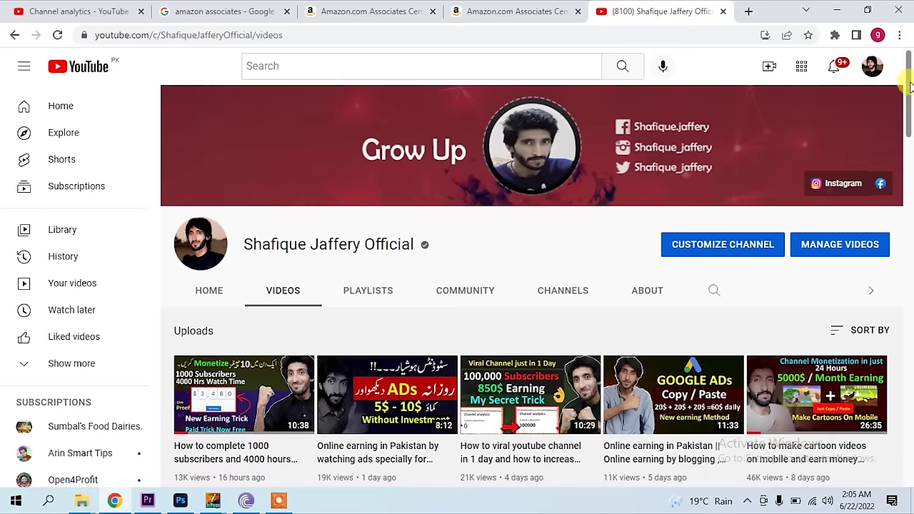
{"action": "left_click_drag", "start_coordinate": [908, 89], "coordinate": [886, 391]}
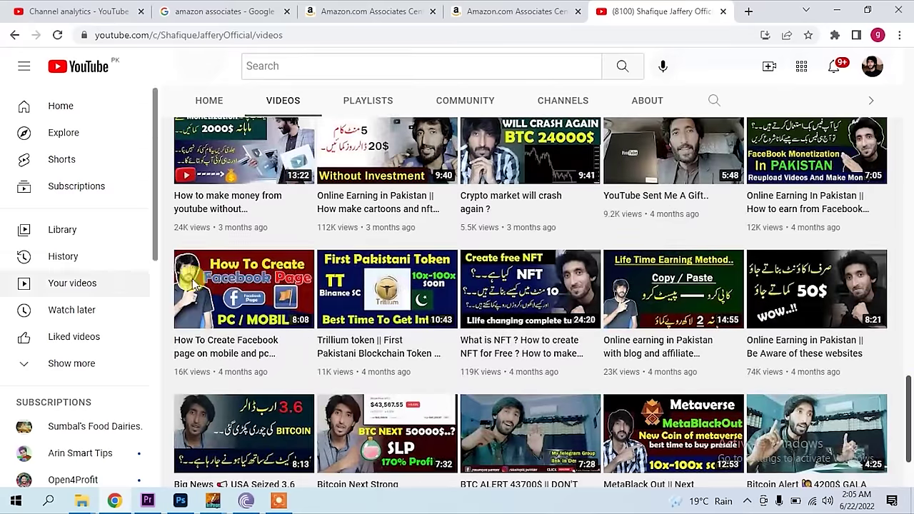
{"action": "mouse_move", "coordinate": [278, 289]}
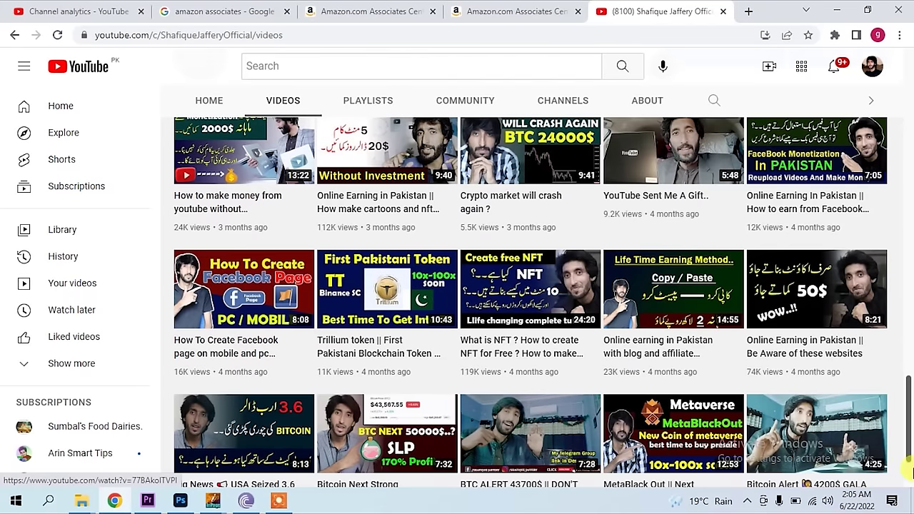
{"action": "scroll", "coordinate": [910, 412], "scroll_direction": "down", "scroll_amount": 5}
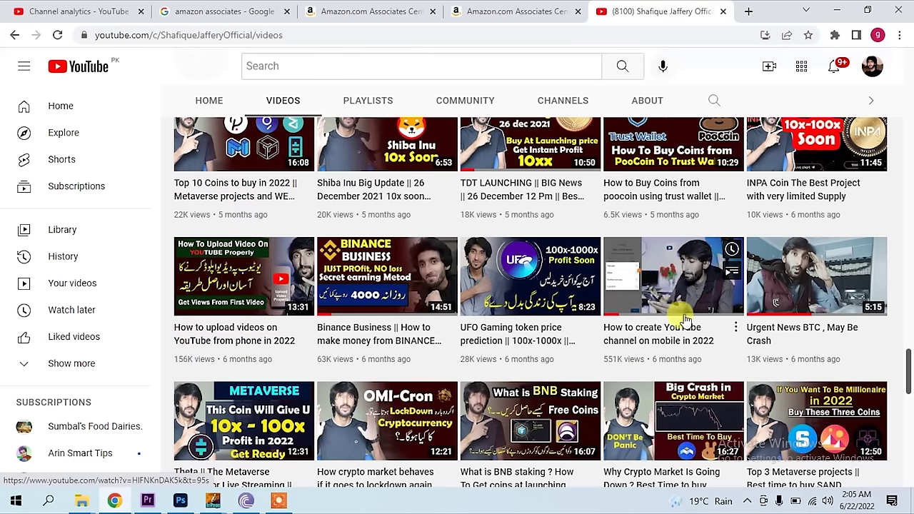
{"action": "left_click_drag", "start_coordinate": [910, 375], "coordinate": [902, 79]}
{"action": "left_click", "coordinate": [873, 68]}
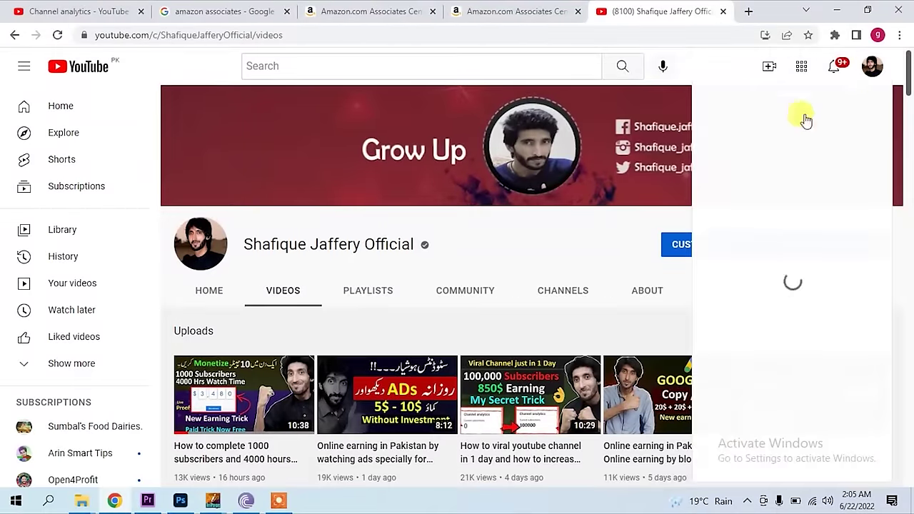
{"action": "left_click", "coordinate": [719, 128]}
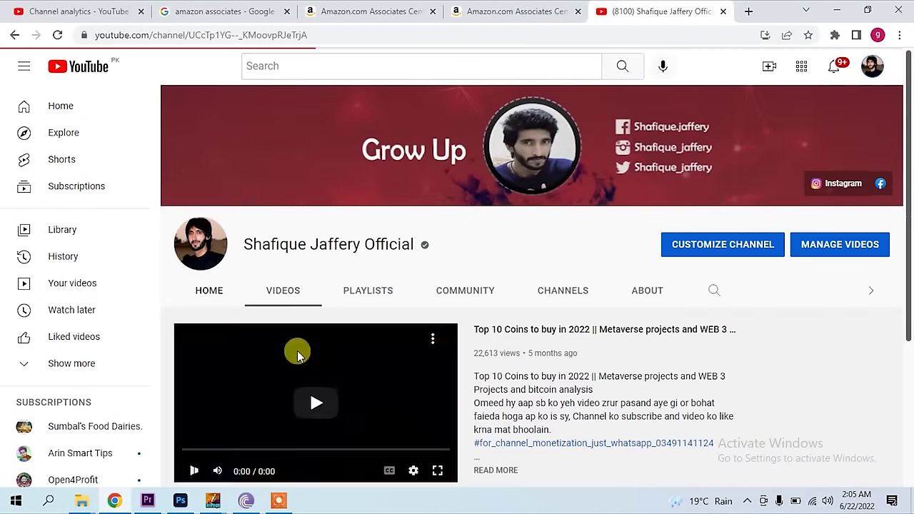
{"action": "left_click", "coordinate": [193, 472]}
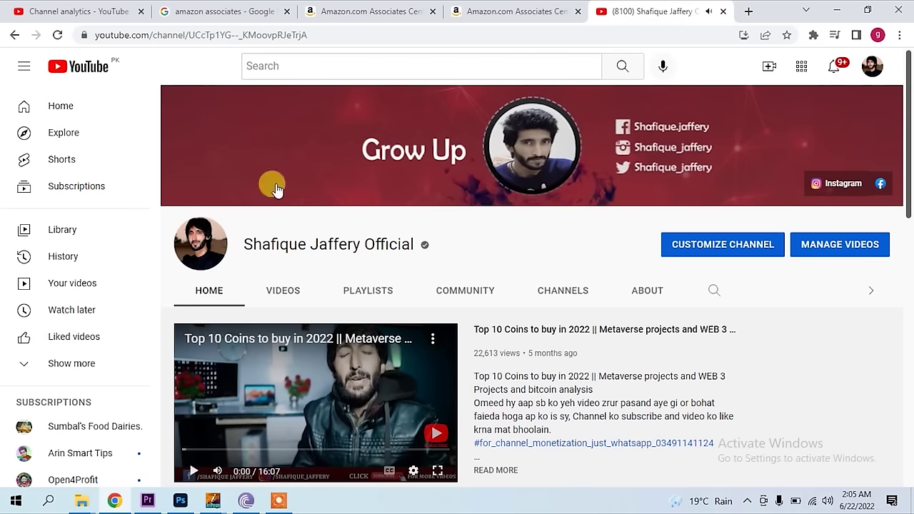
{"action": "left_click", "coordinate": [262, 36]}
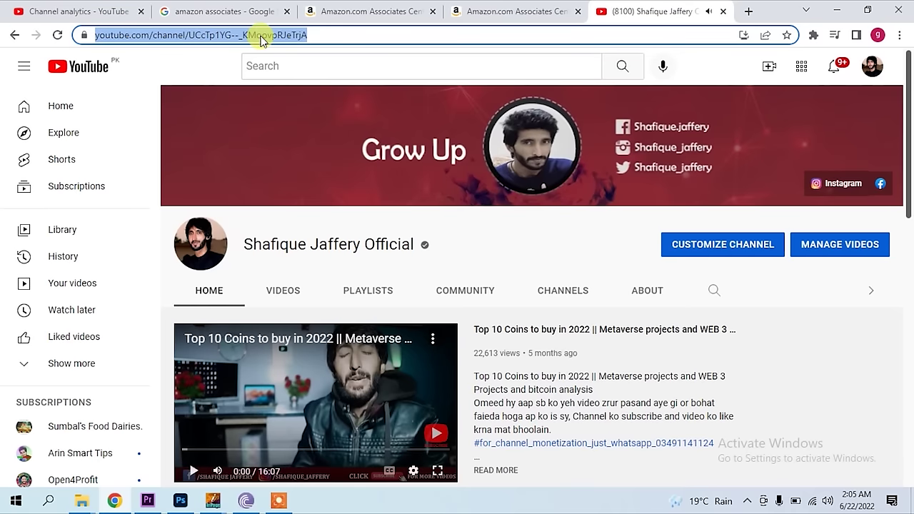
{"action": "right_click", "coordinate": [262, 39]}
{"action": "left_click", "coordinate": [297, 129]}
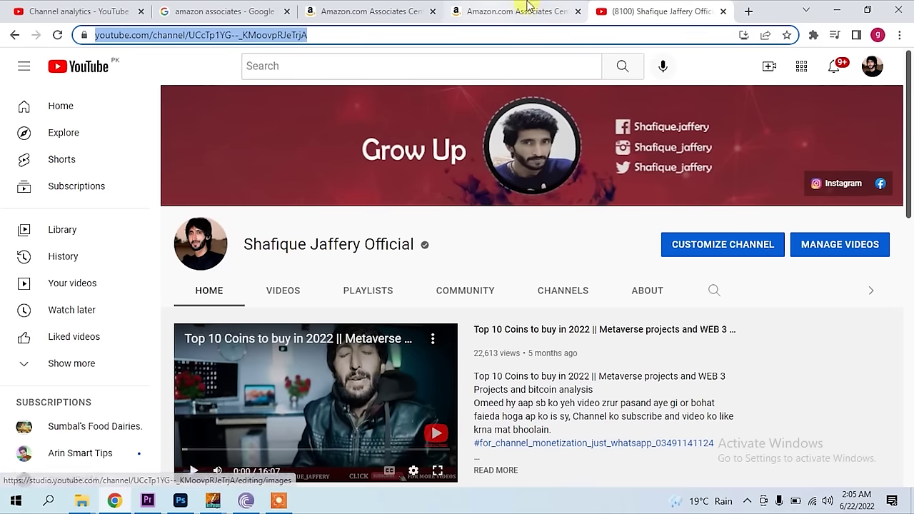
{"action": "left_click", "coordinate": [486, 10]}
- Paste the YouTube channel URL into the Website field and add it to the list
{"action": "left_click", "coordinate": [279, 258]}
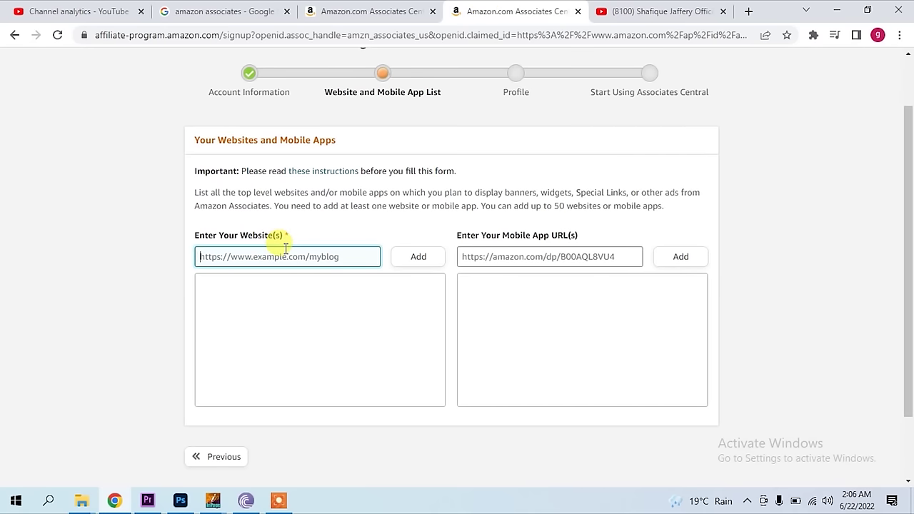
{"action": "right_click", "coordinate": [294, 260]}
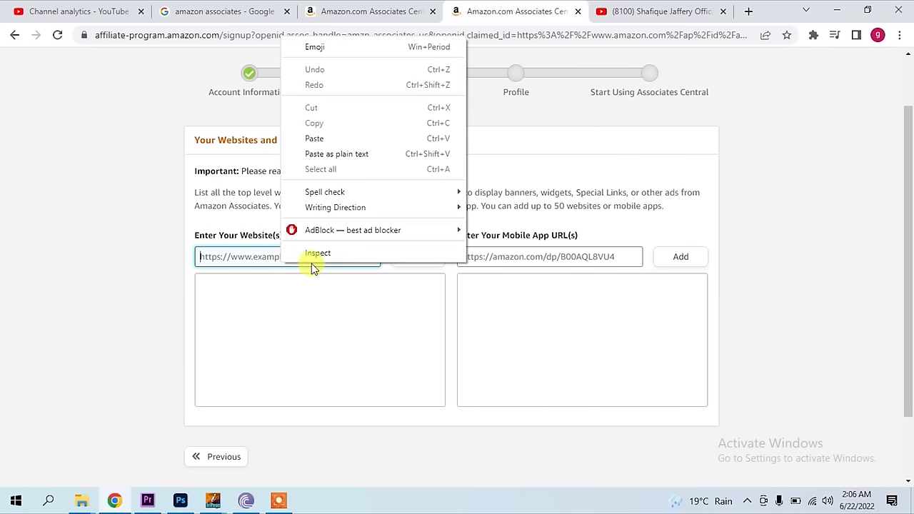
{"action": "left_click", "coordinate": [331, 143]}
{"action": "left_click", "coordinate": [418, 257]}
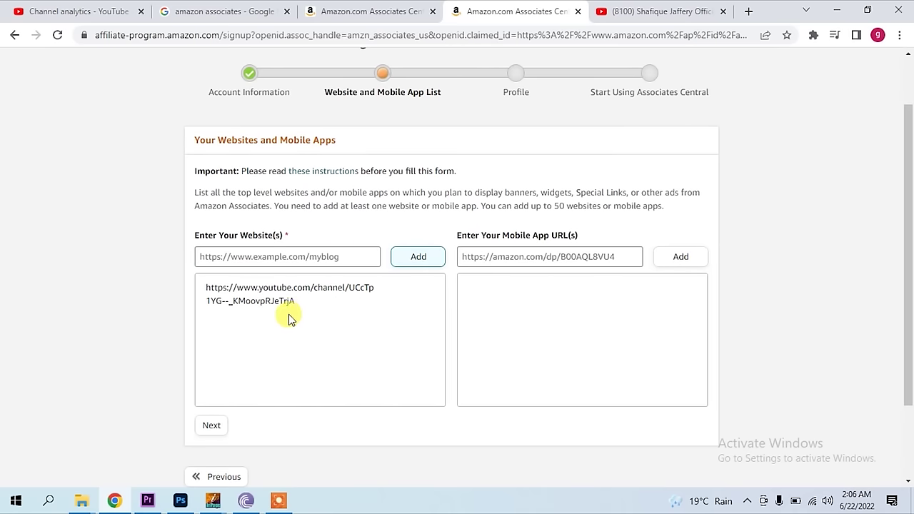
{"action": "left_click", "coordinate": [289, 259]}
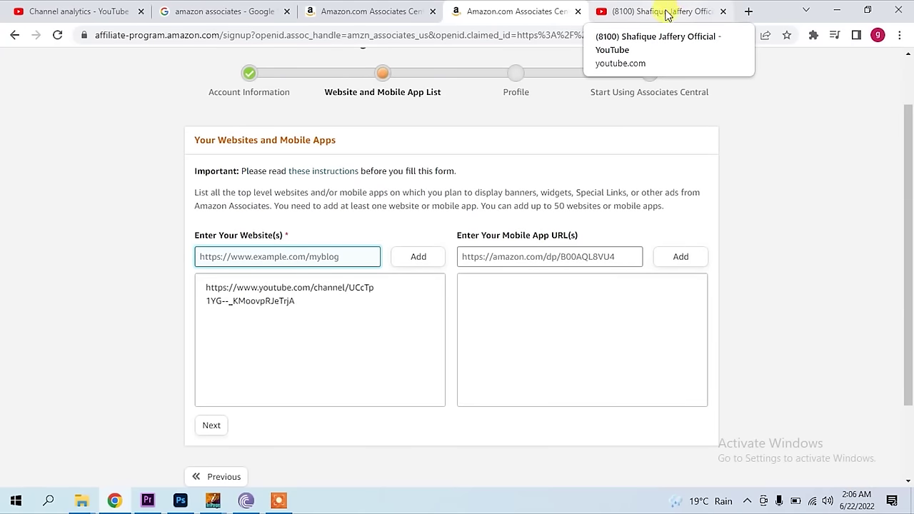
{"action": "left_click", "coordinate": [665, 14]}
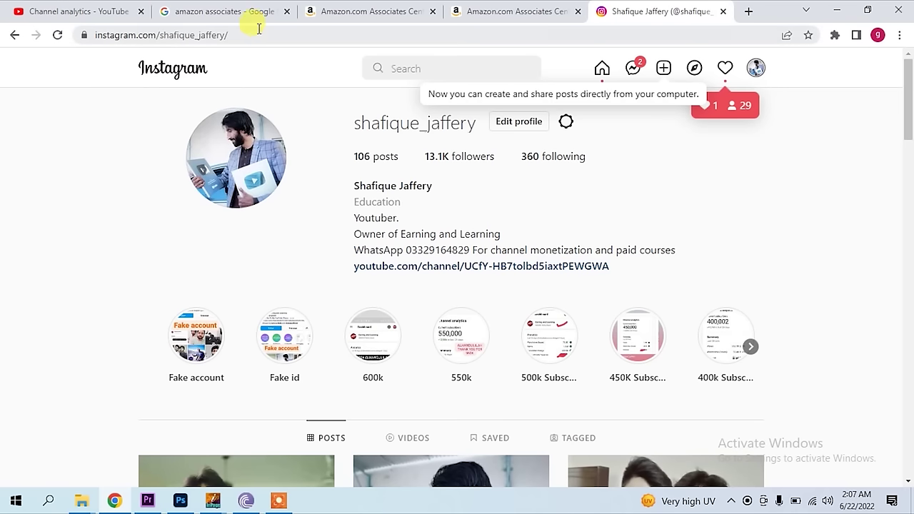
- Copy the Instagram profile URL and add it to the Associates website list
{"action": "left_click", "coordinate": [232, 35]}
{"action": "right_click", "coordinate": [197, 36]}
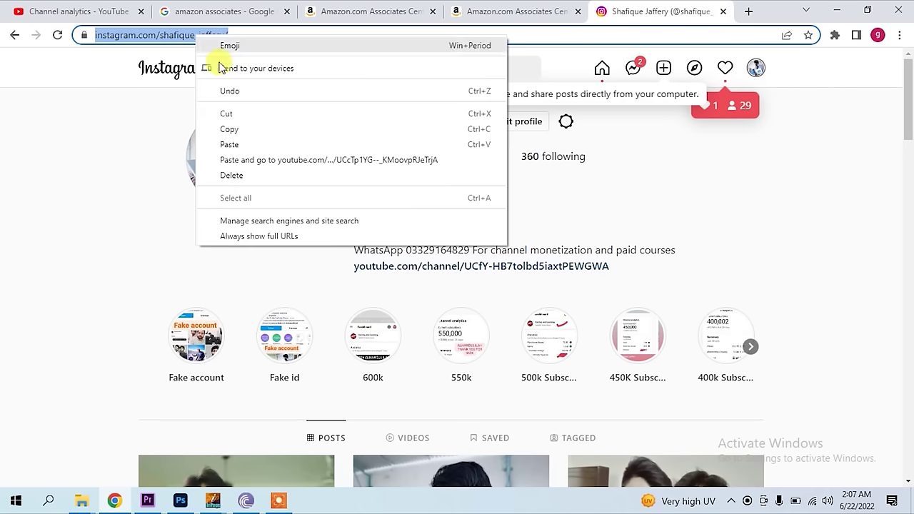
{"action": "left_click", "coordinate": [227, 132]}
{"action": "left_click", "coordinate": [513, 11]}
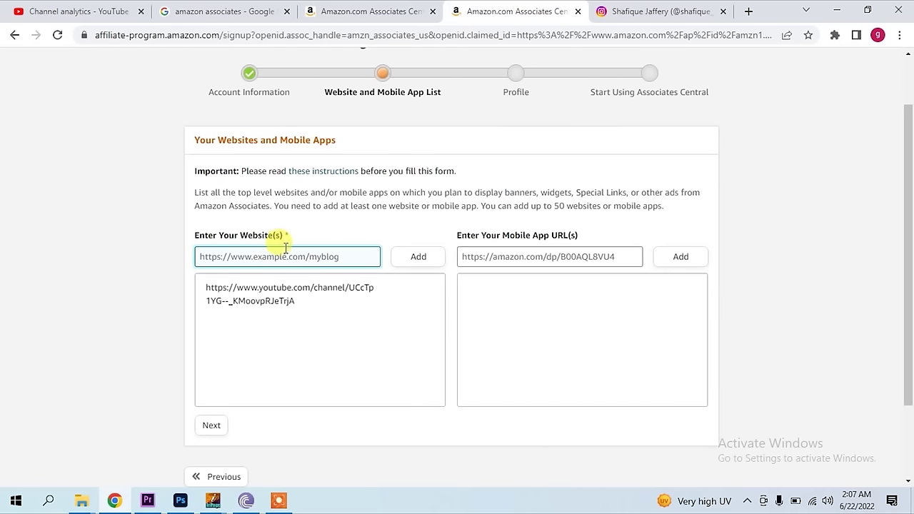
{"action": "key", "text": "ctrl+v"}
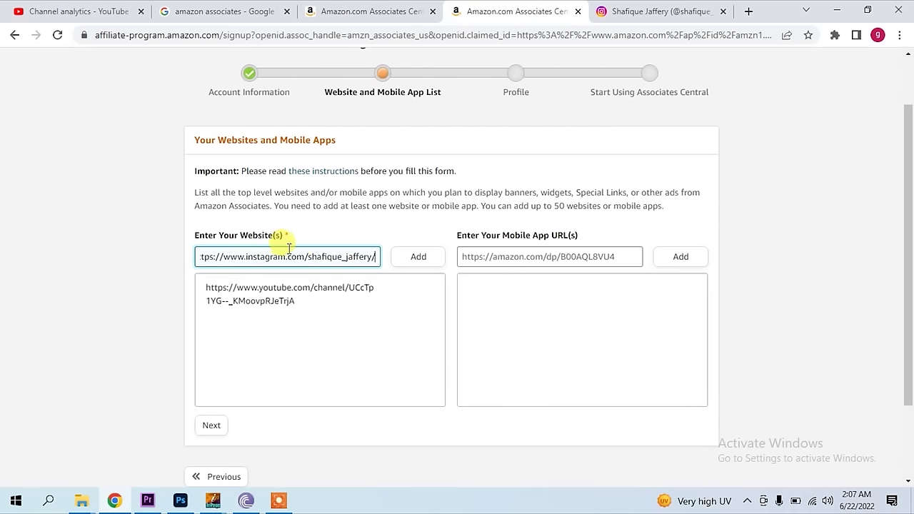
{"action": "left_click", "coordinate": [406, 262]}
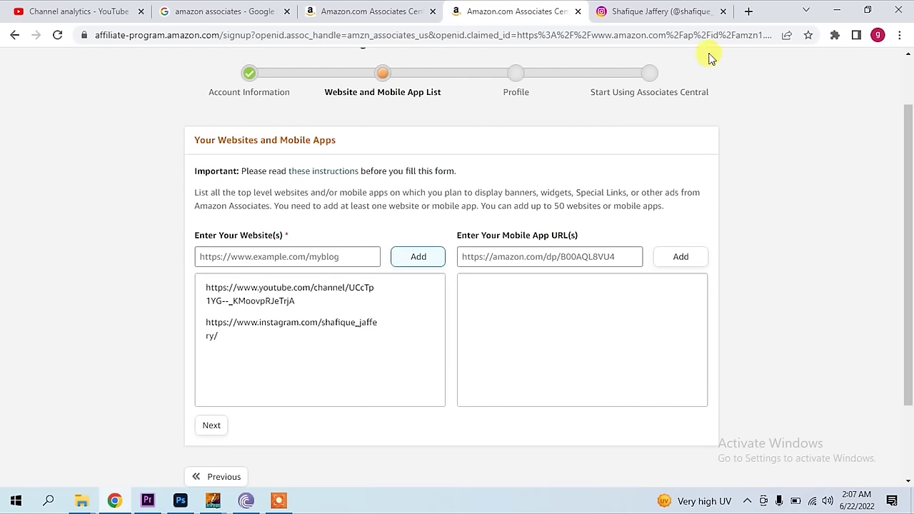
- Copy the second YouTube channel's URL and add it as a third website
{"action": "left_click", "coordinate": [748, 11]}
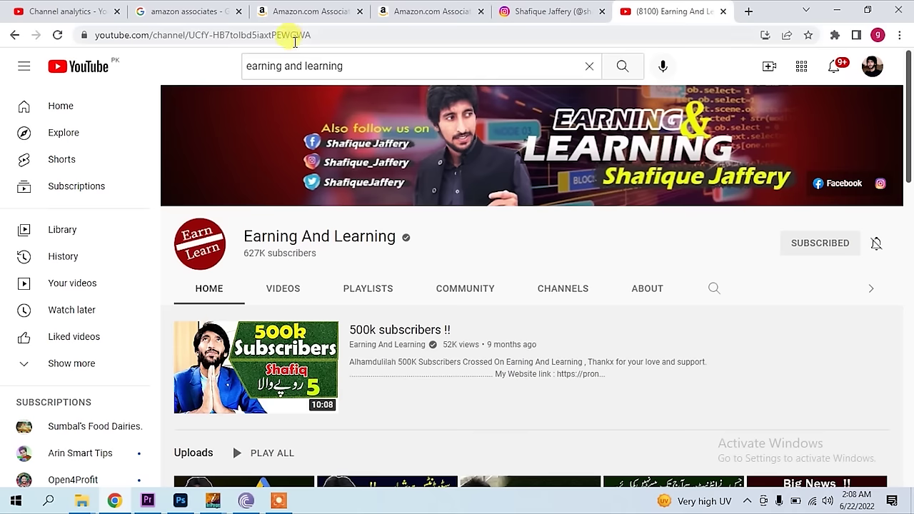
{"action": "left_click", "coordinate": [296, 35]}
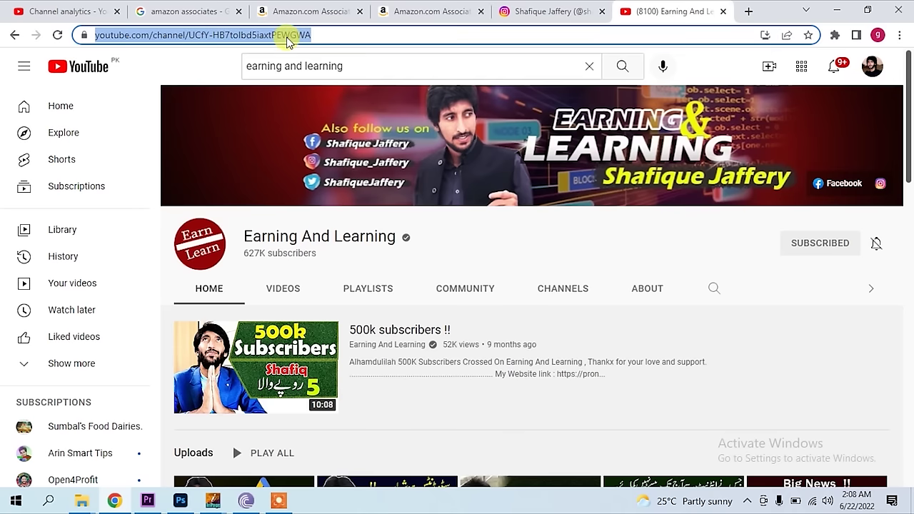
{"action": "right_click", "coordinate": [293, 36]}
{"action": "left_click", "coordinate": [320, 133]}
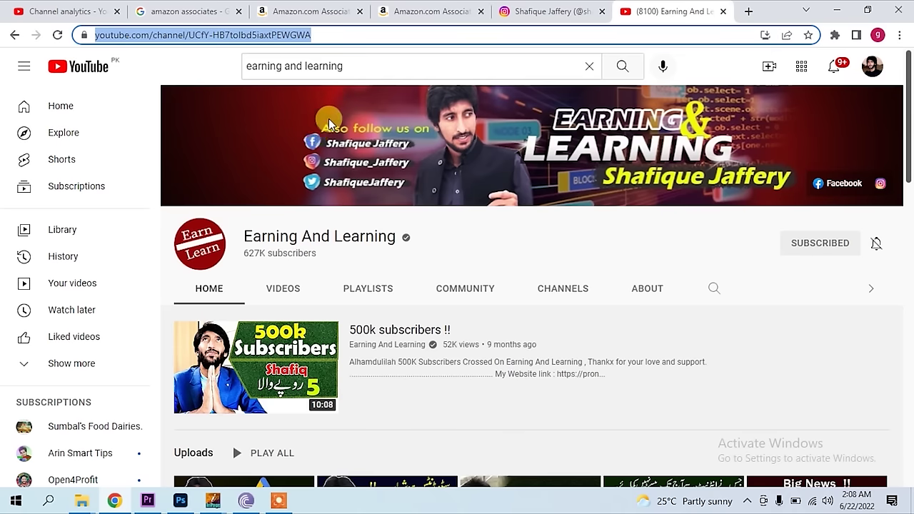
{"action": "left_click", "coordinate": [426, 10]}
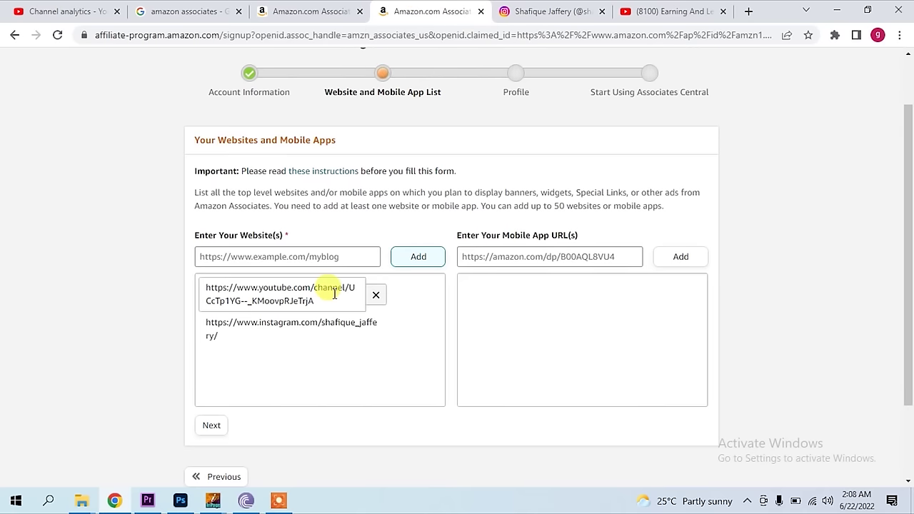
{"action": "right_click", "coordinate": [318, 257]}
{"action": "left_click", "coordinate": [359, 359]}
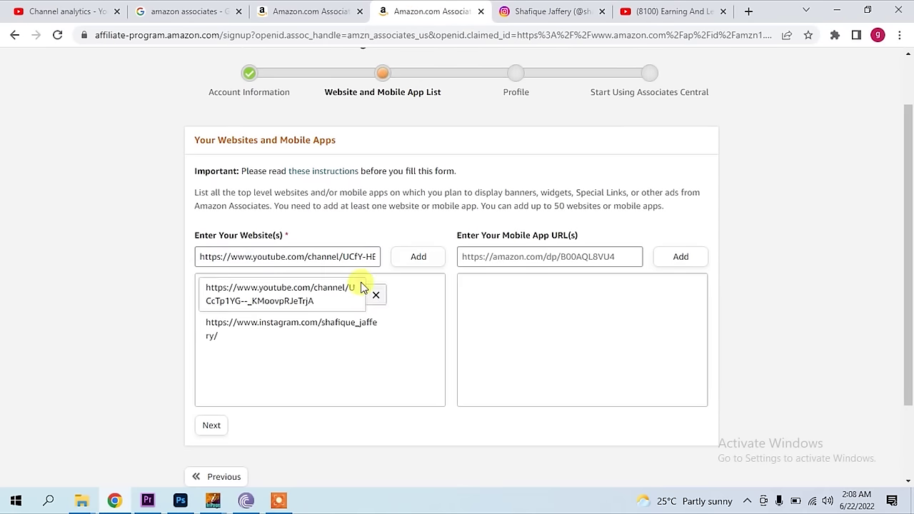
{"action": "left_click", "coordinate": [418, 258]}
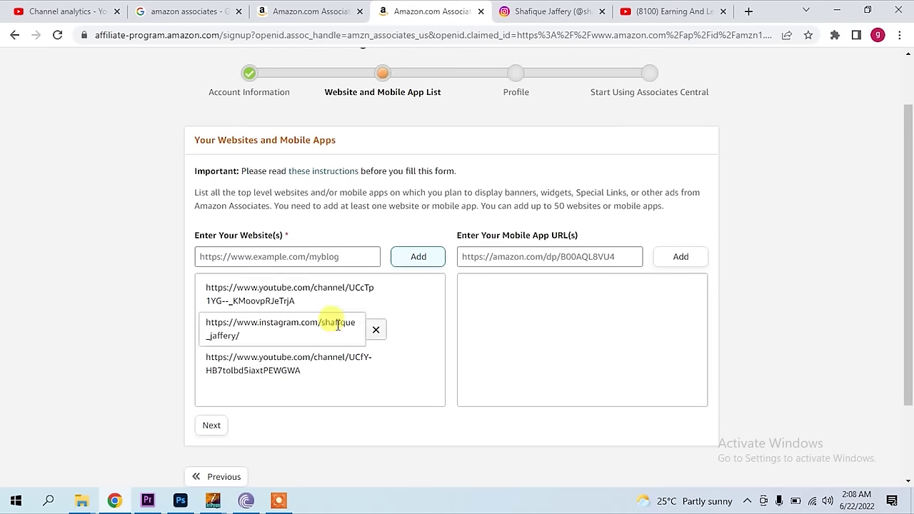
{"action": "scroll", "coordinate": [114, 279], "scroll_direction": "down", "scroll_amount": 3}
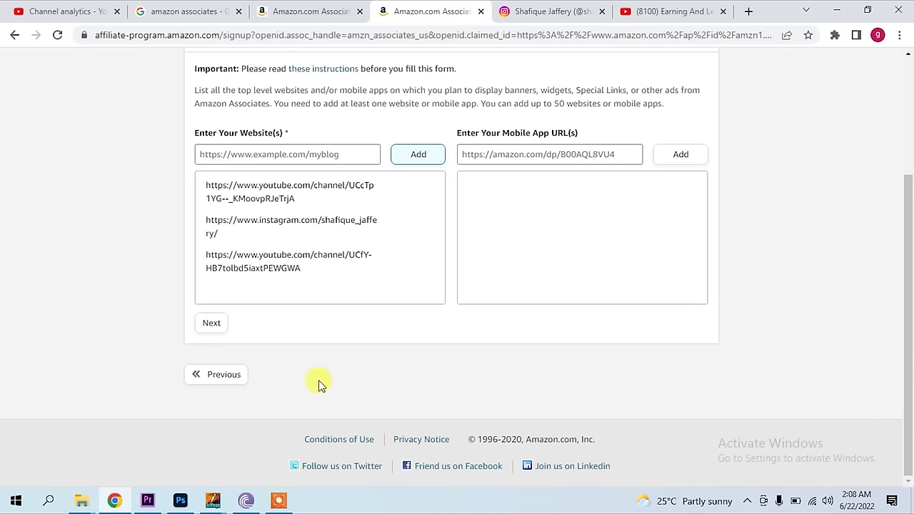
- Finish the website list, answer No to the under-13 audience question, and confirm
{"action": "left_click", "coordinate": [215, 323]}
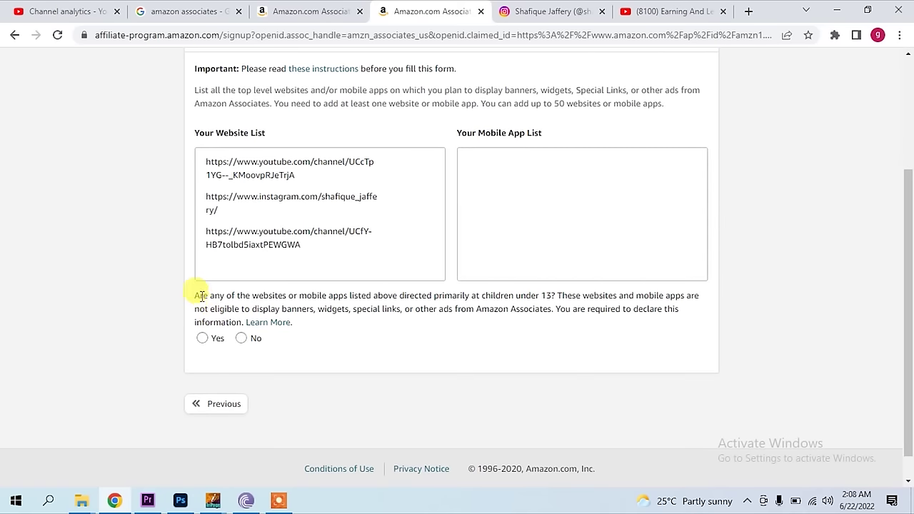
{"action": "left_click_drag", "start_coordinate": [201, 295], "coordinate": [428, 299]}
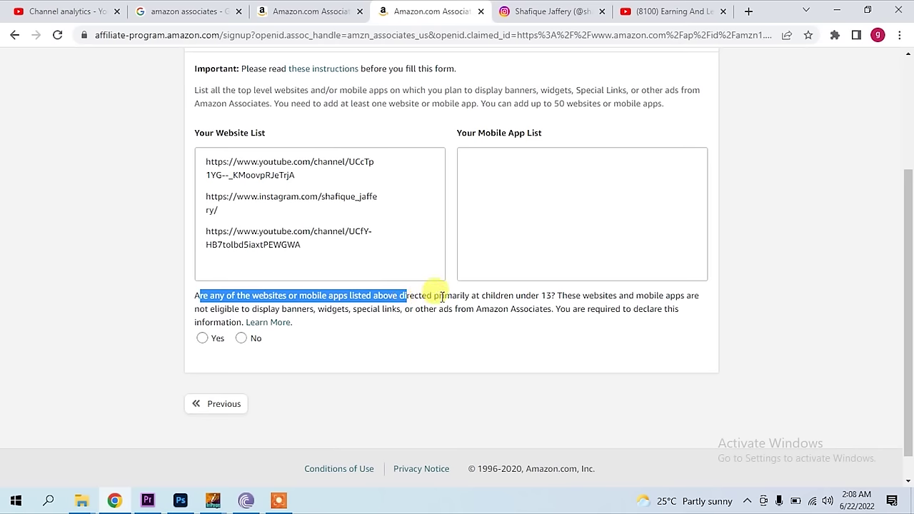
{"action": "left_click", "coordinate": [543, 297]}
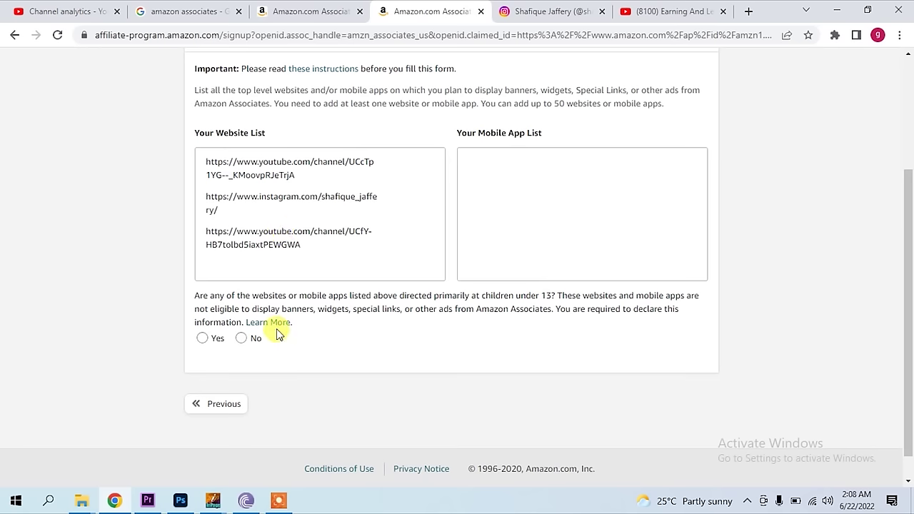
{"action": "left_click", "coordinate": [241, 337]}
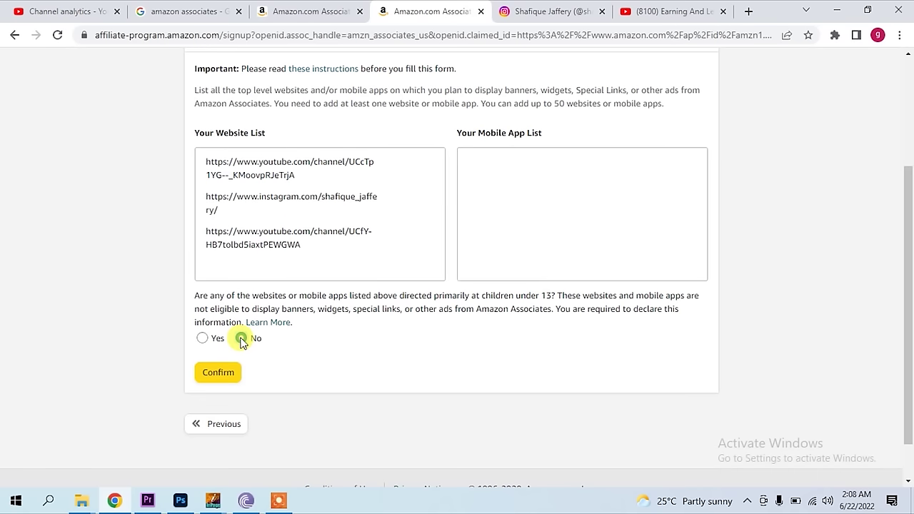
{"action": "left_click", "coordinate": [230, 373]}
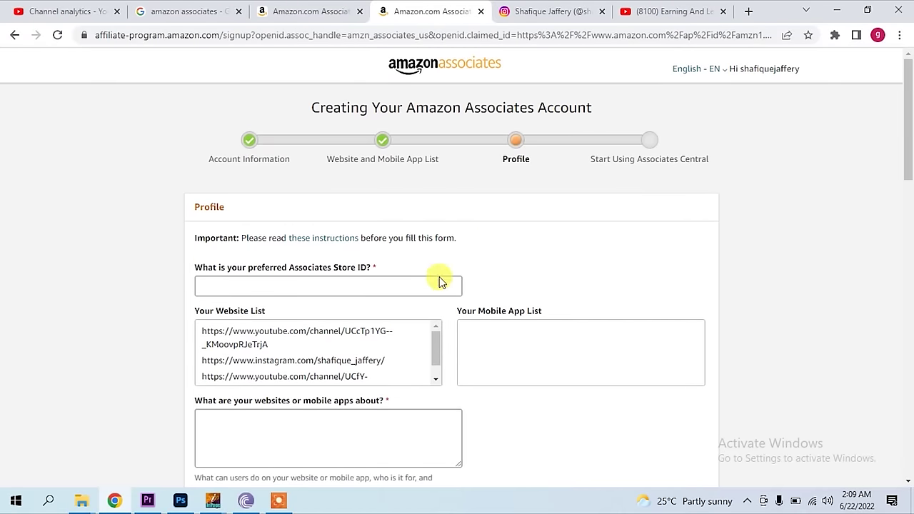
- Enter the preferred Store ID and paste 'technology gadgets' as what the websites are about
{"action": "scroll", "coordinate": [285, 223], "scroll_direction": "down", "scroll_amount": 1}
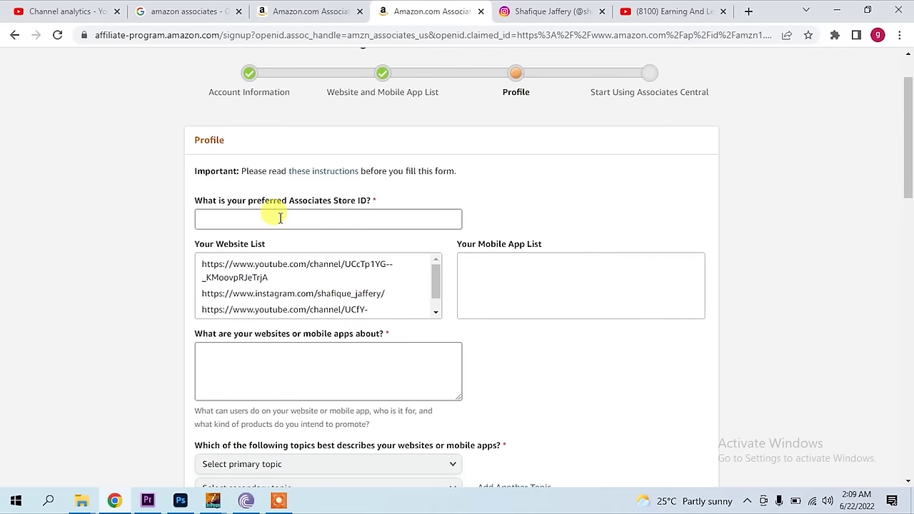
{"action": "left_click", "coordinate": [280, 218]}
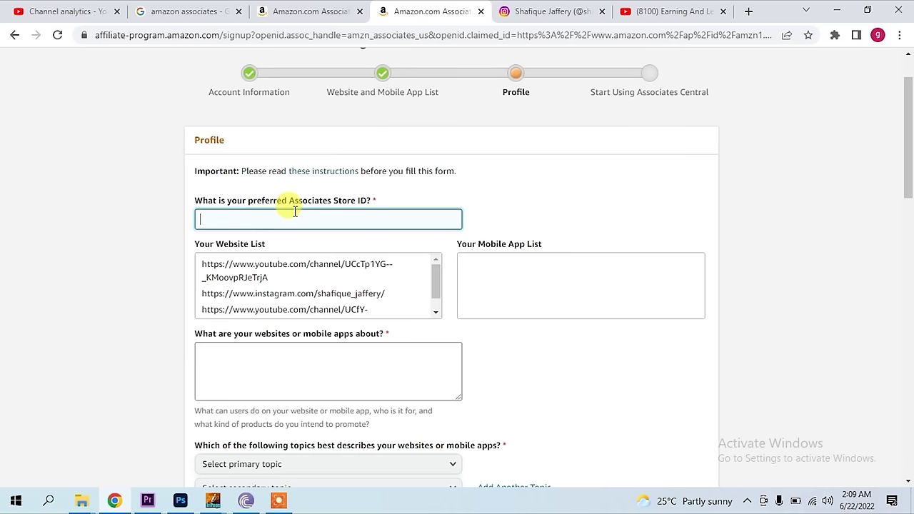
{"action": "type", "text": "shafiquejaffery"}
{"action": "left_click", "coordinate": [302, 349]}
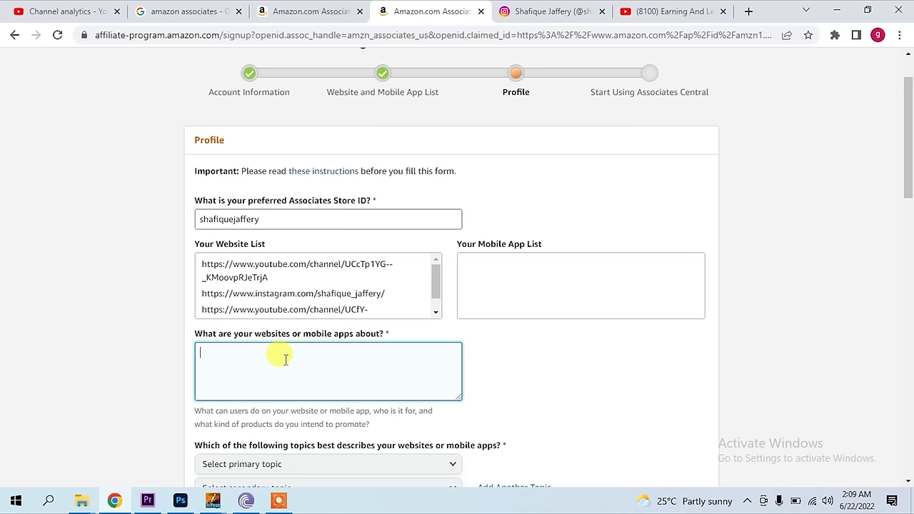
{"action": "key", "text": "ctrl+v"}
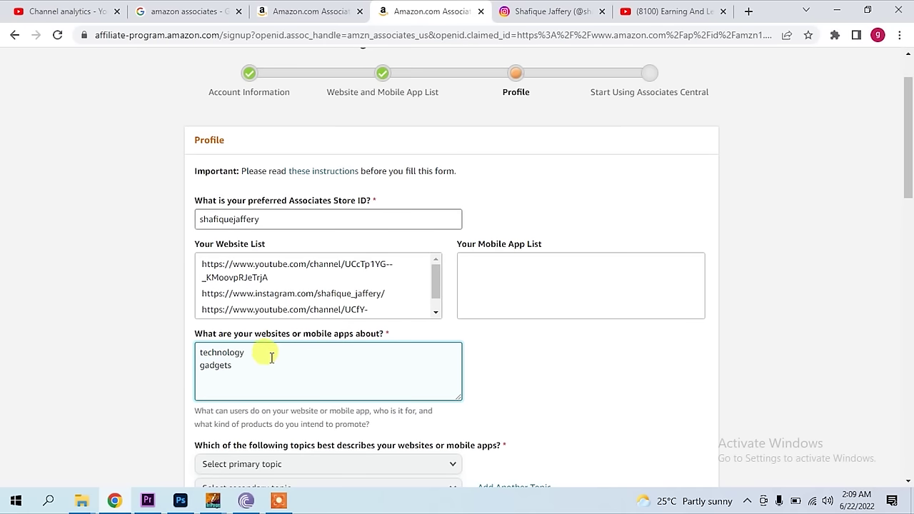
{"action": "scroll", "coordinate": [272, 357], "scroll_direction": "down", "scroll_amount": 1}
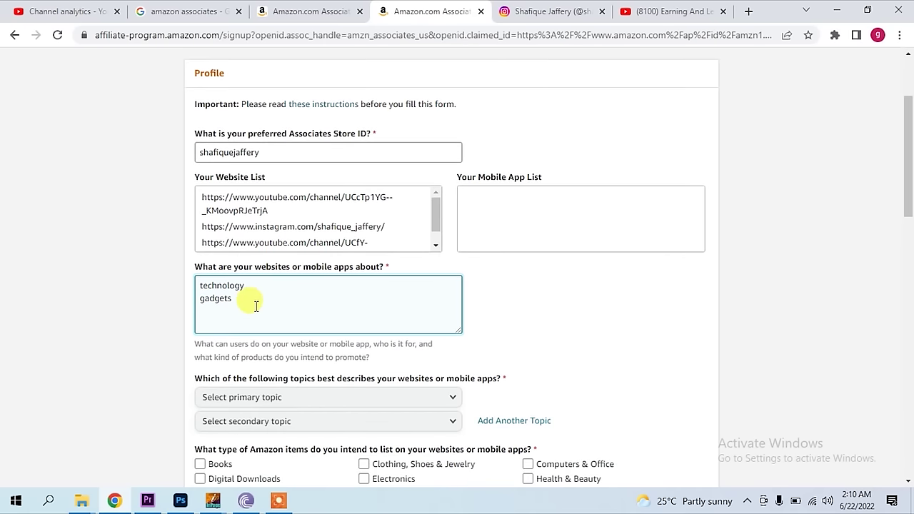
{"action": "scroll", "coordinate": [254, 304], "scroll_direction": "down", "scroll_amount": 2}
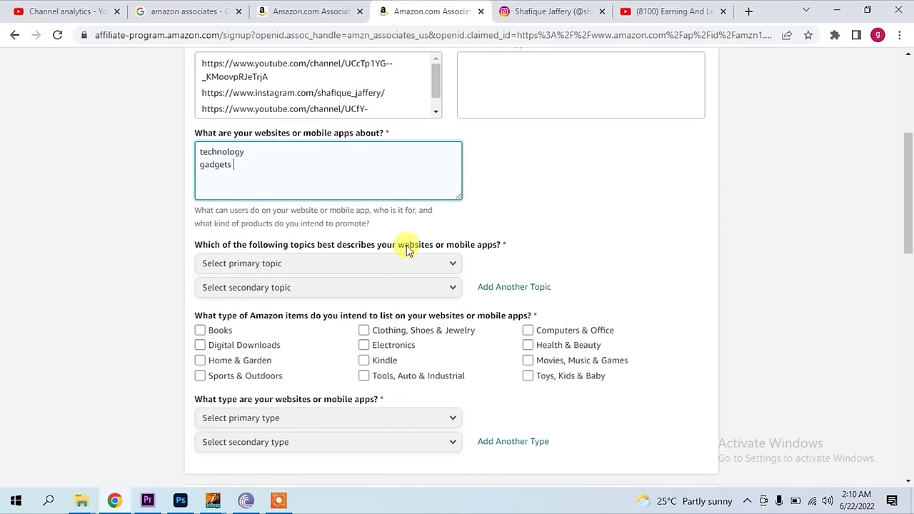
{"action": "scroll", "coordinate": [345, 271], "scroll_direction": "down", "scroll_amount": 1}
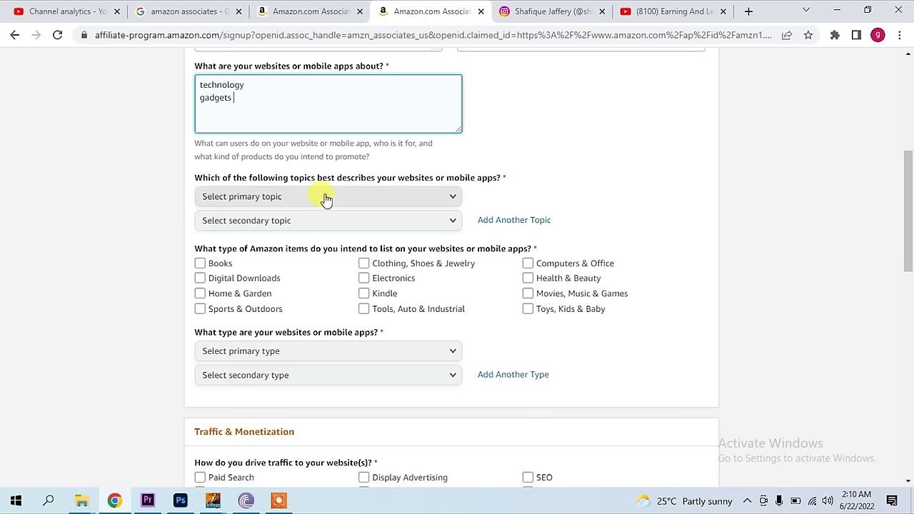
- Set the primary topic to Computers/Software/Technology and the secondary topic to Gaming
{"action": "left_click", "coordinate": [325, 197]}
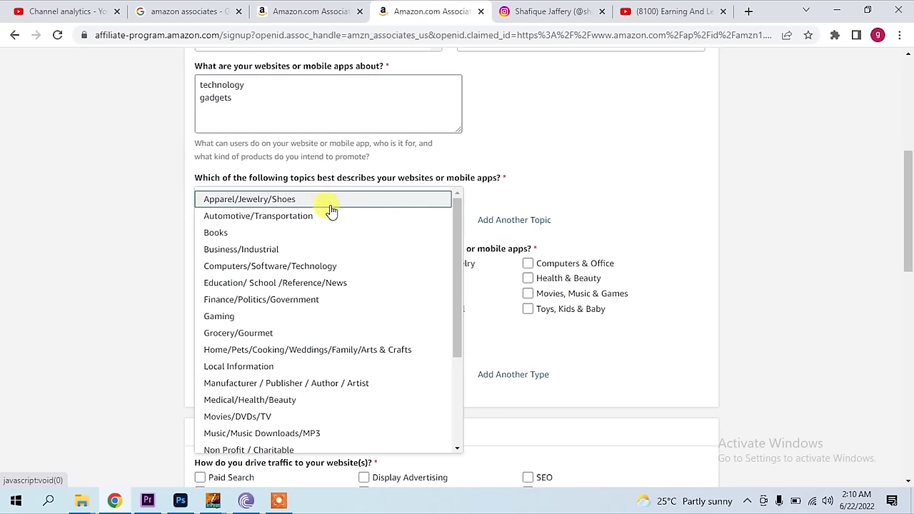
{"action": "left_click", "coordinate": [334, 266]}
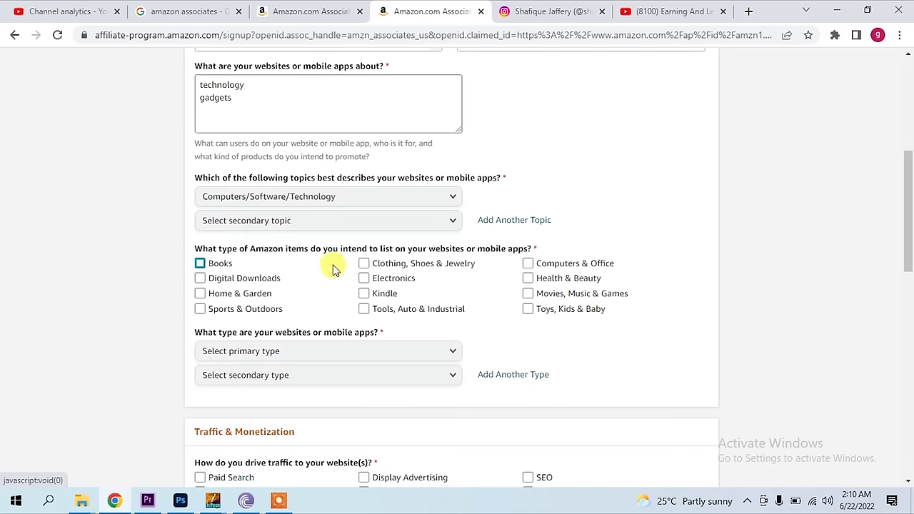
{"action": "left_click", "coordinate": [333, 224]}
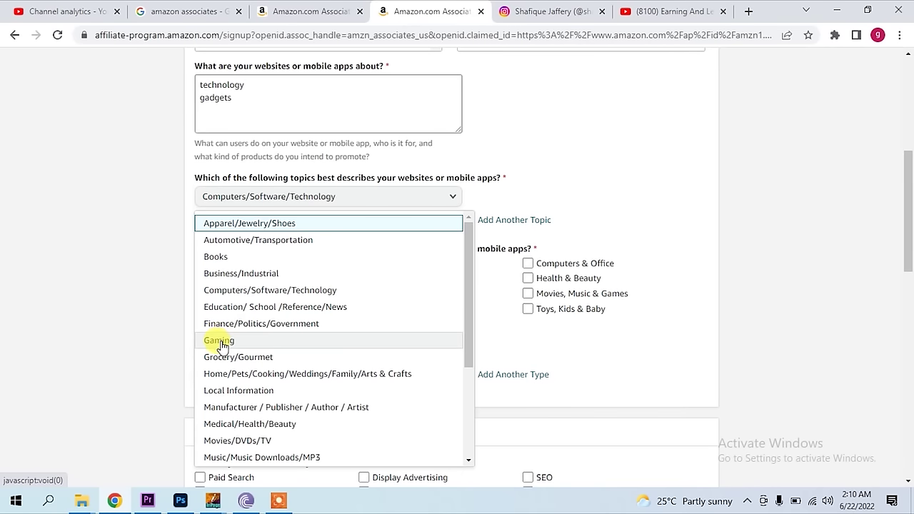
{"action": "left_click", "coordinate": [241, 340]}
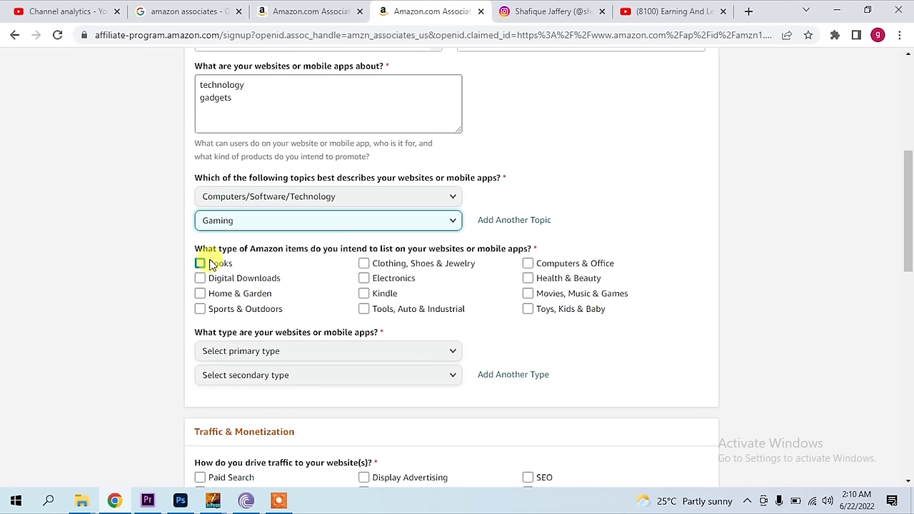
- Check every Amazon item category, from Books and Digital Downloads to Toys, Kids & Baby
{"action": "left_click_drag", "start_coordinate": [217, 249], "coordinate": [427, 253]}
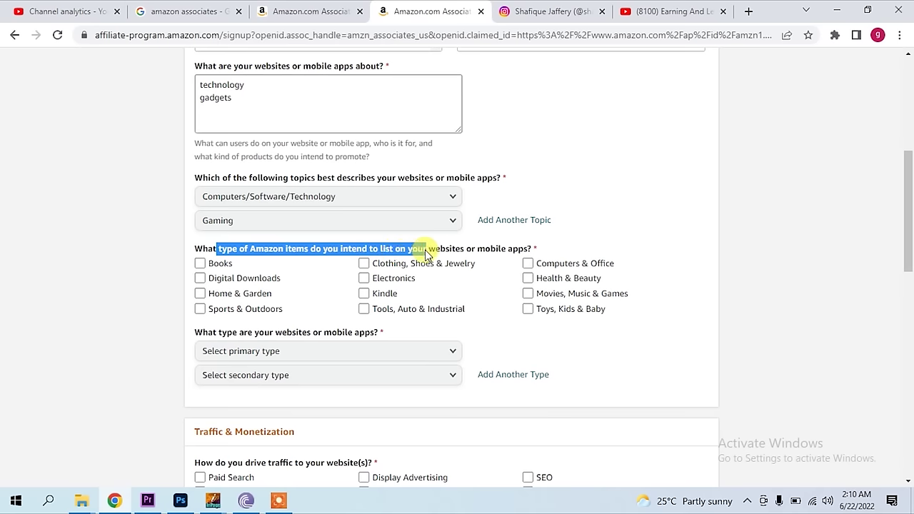
{"action": "left_click", "coordinate": [200, 263]}
{"action": "left_click", "coordinate": [200, 278]}
{"action": "left_click", "coordinate": [200, 293]}
{"action": "left_click", "coordinate": [200, 309]}
{"action": "left_click", "coordinate": [363, 263]}
{"action": "left_click", "coordinate": [364, 278]}
{"action": "left_click", "coordinate": [363, 294]}
{"action": "left_click", "coordinate": [363, 309]}
{"action": "left_click", "coordinate": [528, 309]}
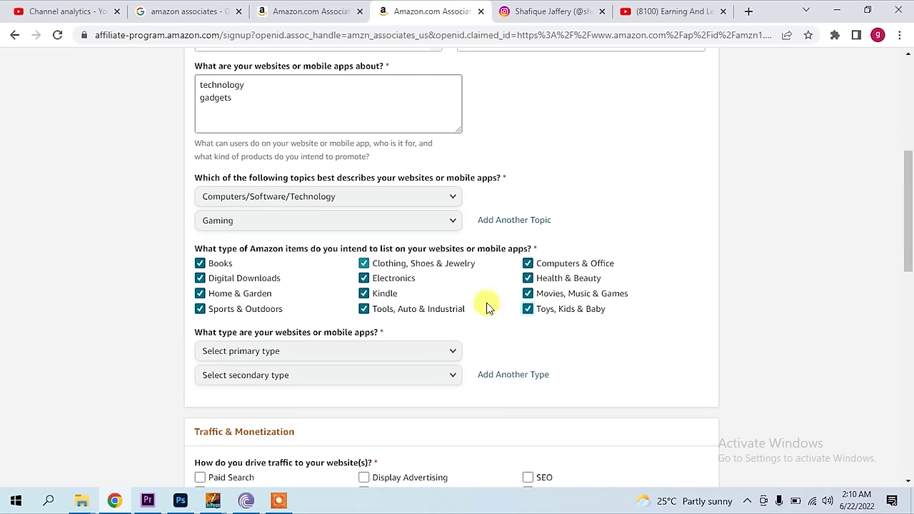
- Choose Search as the primary site type and Content or Niche Website as the second
{"action": "scroll", "coordinate": [291, 344], "scroll_direction": "down", "scroll_amount": 1}
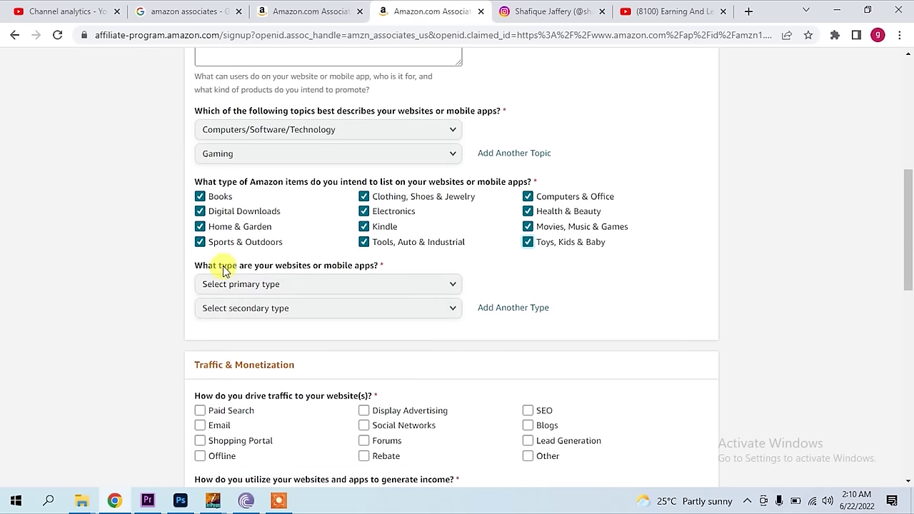
{"action": "left_click", "coordinate": [296, 286]}
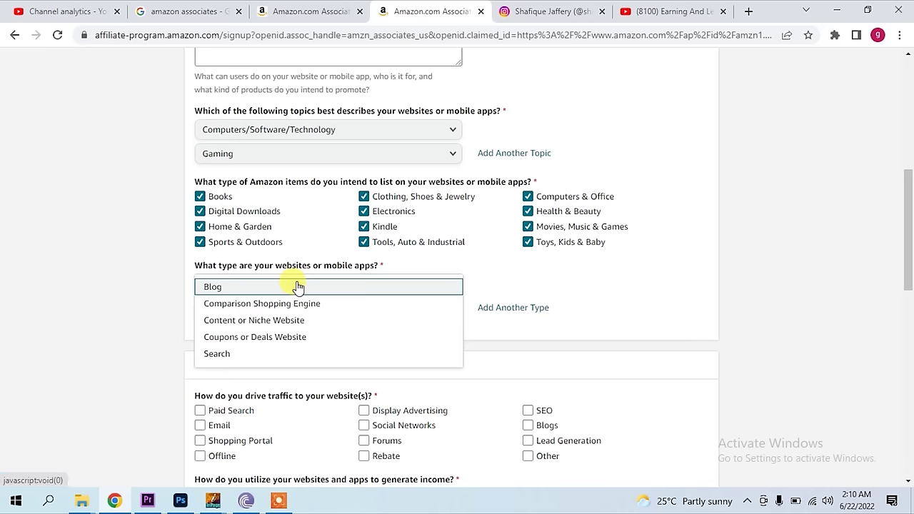
{"action": "left_click", "coordinate": [255, 360]}
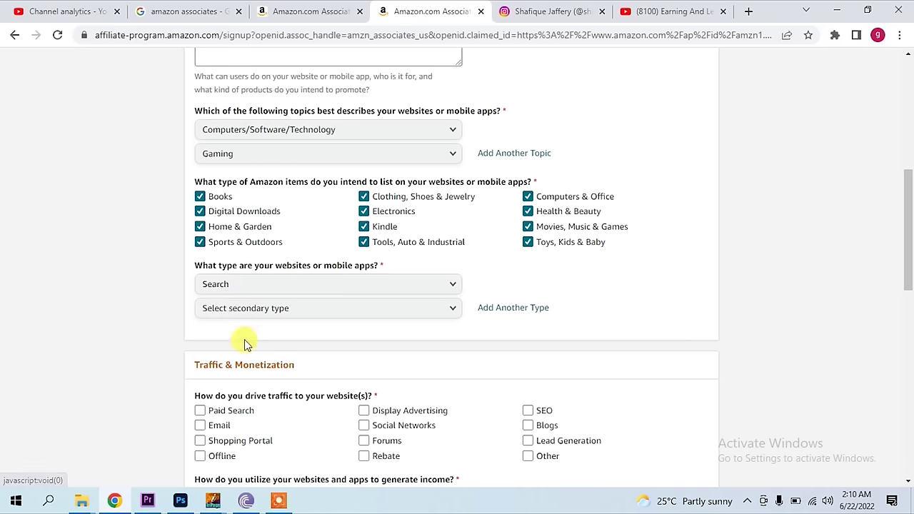
{"action": "left_click", "coordinate": [277, 315]}
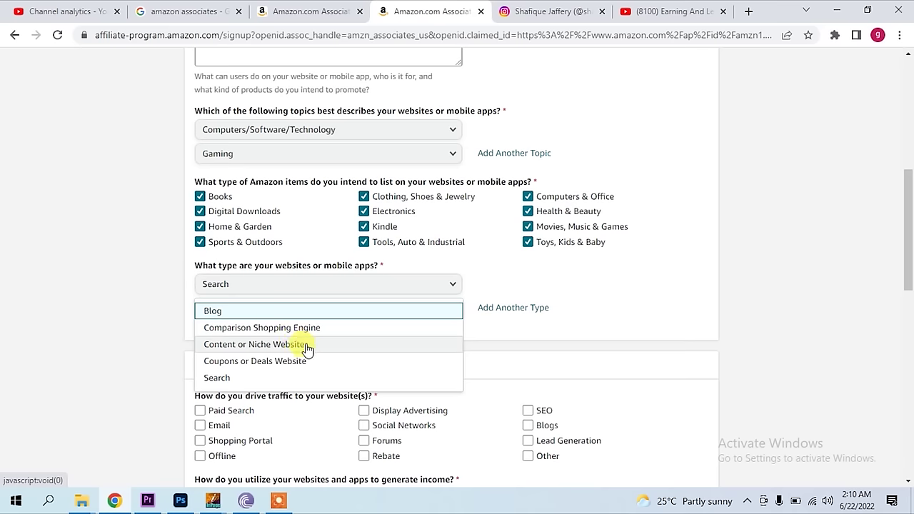
{"action": "left_click", "coordinate": [306, 346]}
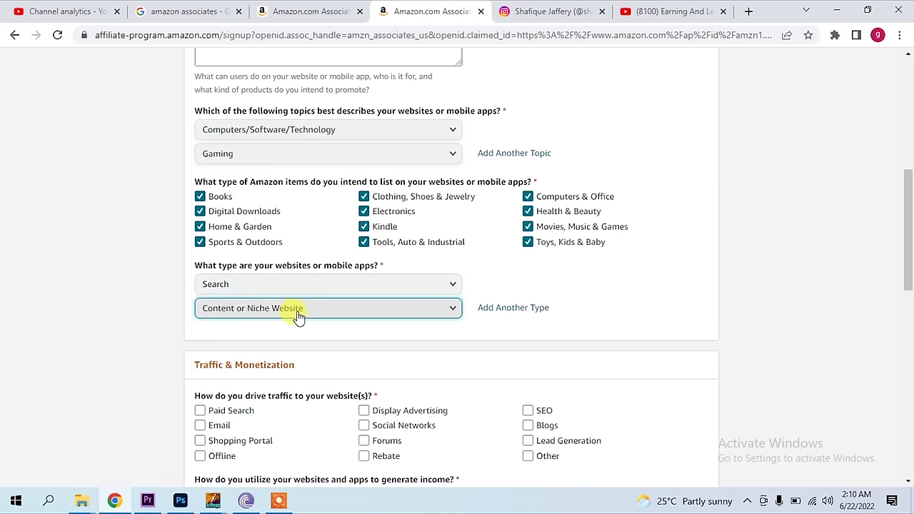
{"action": "scroll", "coordinate": [300, 315], "scroll_direction": "down", "scroll_amount": 2}
{"action": "scroll", "coordinate": [261, 294], "scroll_direction": "down", "scroll_amount": 1}
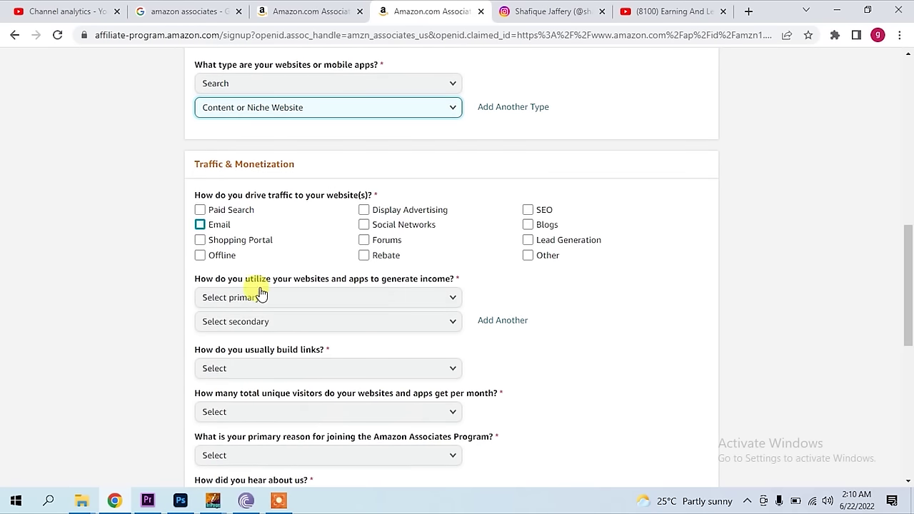
- Add Social Networks and SEO to the checked traffic sources
{"action": "left_click_drag", "start_coordinate": [196, 165], "coordinate": [259, 164]}
{"action": "left_click", "coordinate": [306, 167]}
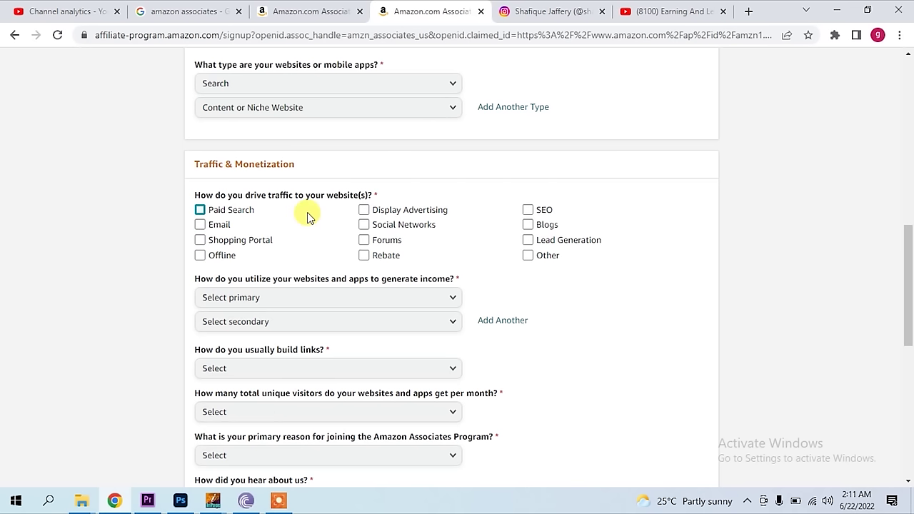
{"action": "left_click", "coordinate": [364, 225]}
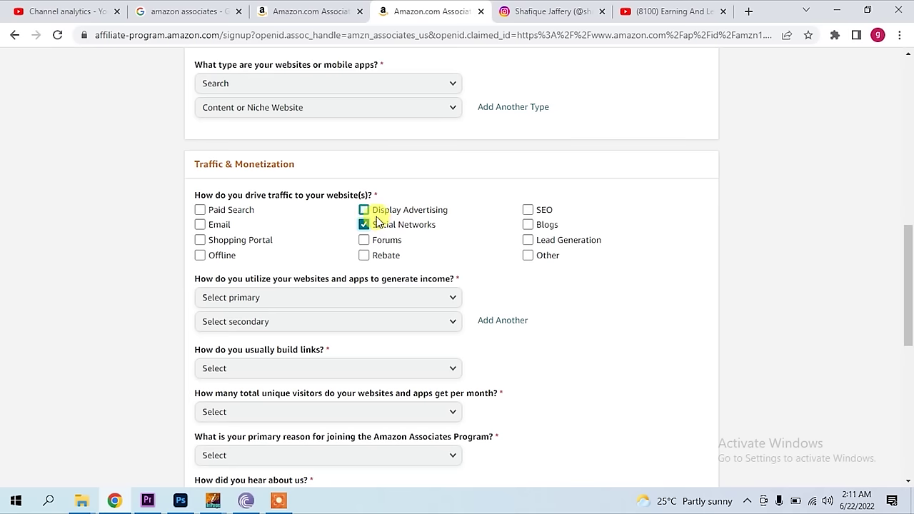
{"action": "left_click", "coordinate": [528, 210]}
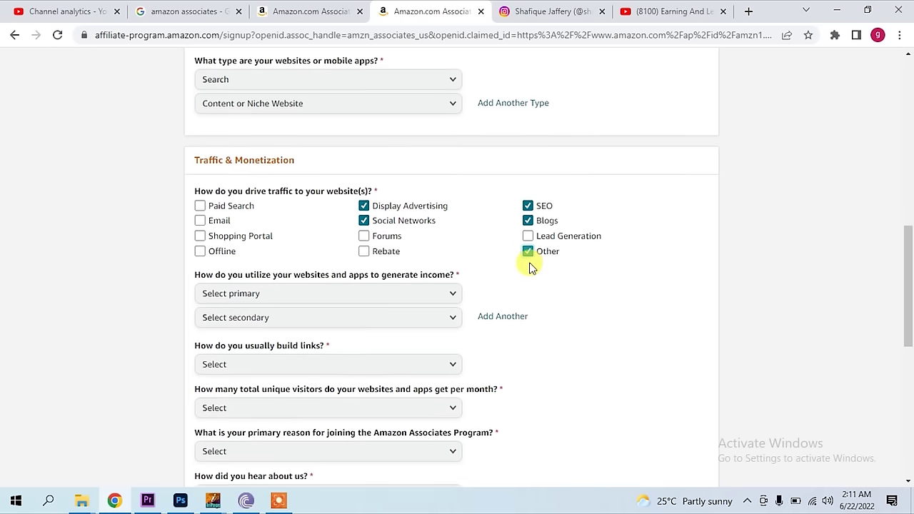
{"action": "scroll", "coordinate": [530, 268], "scroll_direction": "down", "scroll_amount": 1}
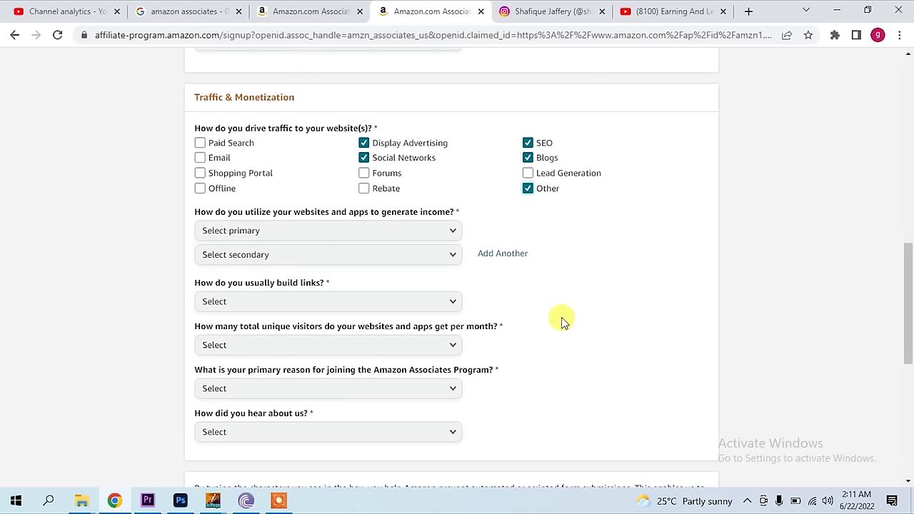
{"action": "scroll", "coordinate": [261, 239], "scroll_direction": "down", "scroll_amount": 1}
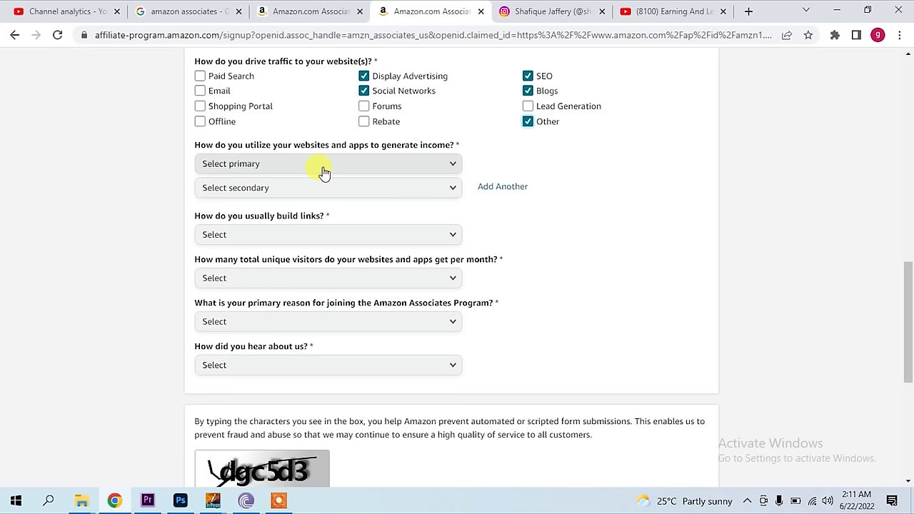
- Set income methods to Display Advertising as primary and Commission Junction as secondary
{"action": "left_click", "coordinate": [323, 163]}
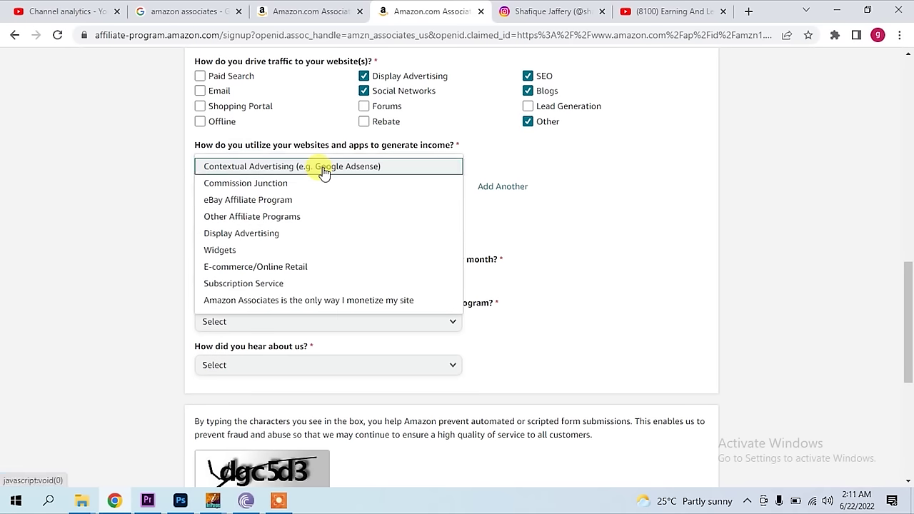
{"action": "left_click", "coordinate": [304, 240]}
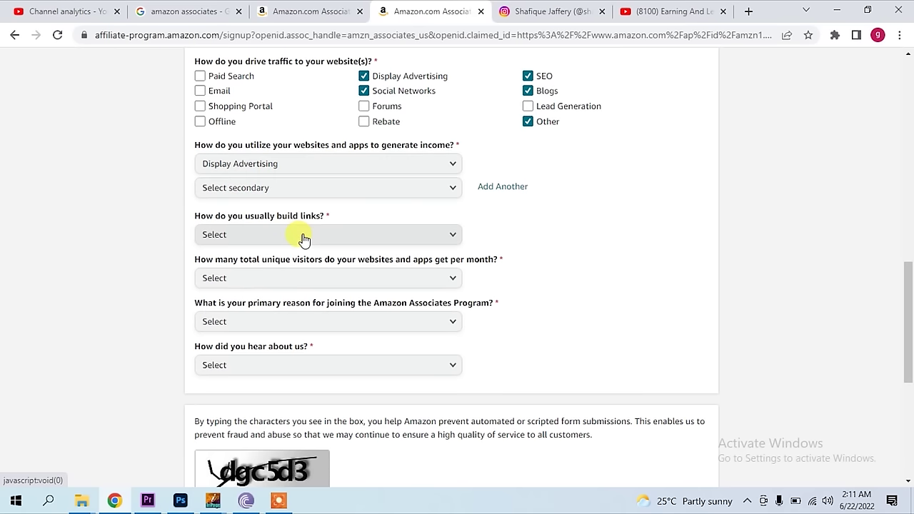
{"action": "left_click", "coordinate": [297, 189]}
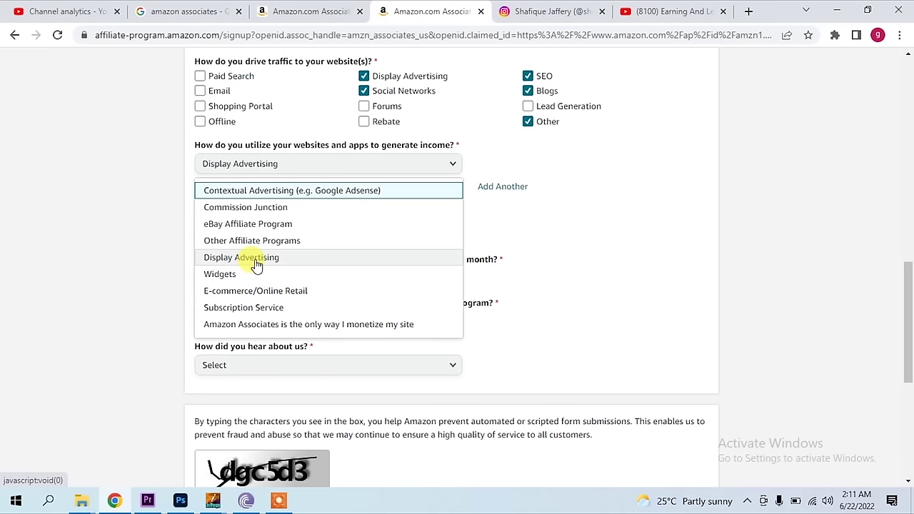
{"action": "left_click", "coordinate": [276, 213]}
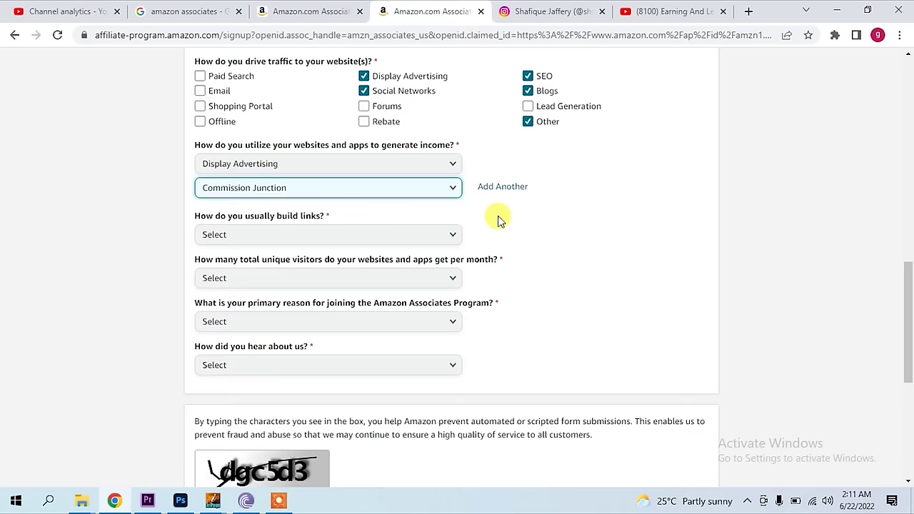
{"action": "scroll", "coordinate": [498, 220], "scroll_direction": "down", "scroll_amount": 1}
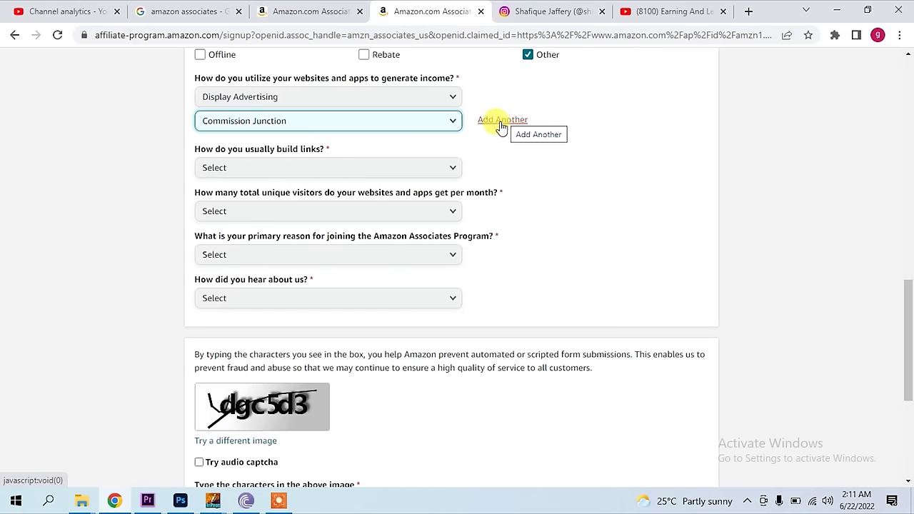
- Choose Content Management System for link building and Over 500,000 monthly visitors
{"action": "left_click", "coordinate": [267, 169]}
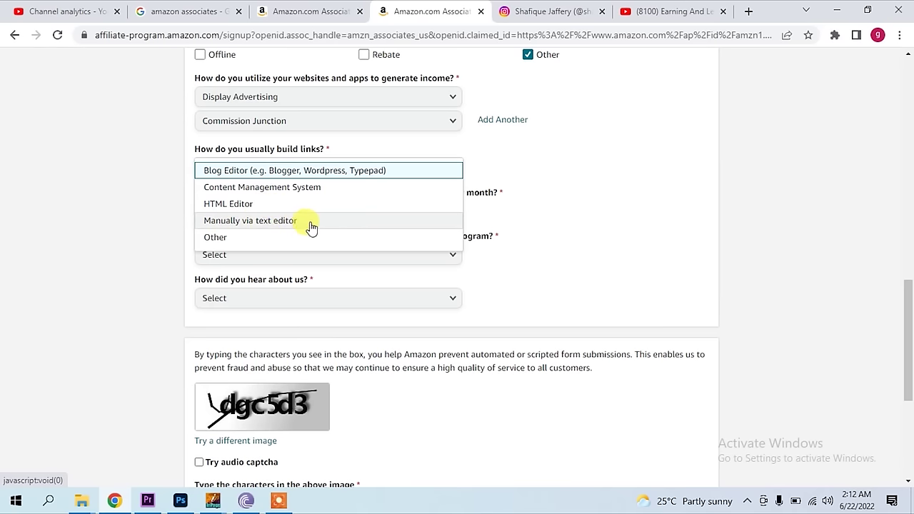
{"action": "left_click", "coordinate": [305, 190]}
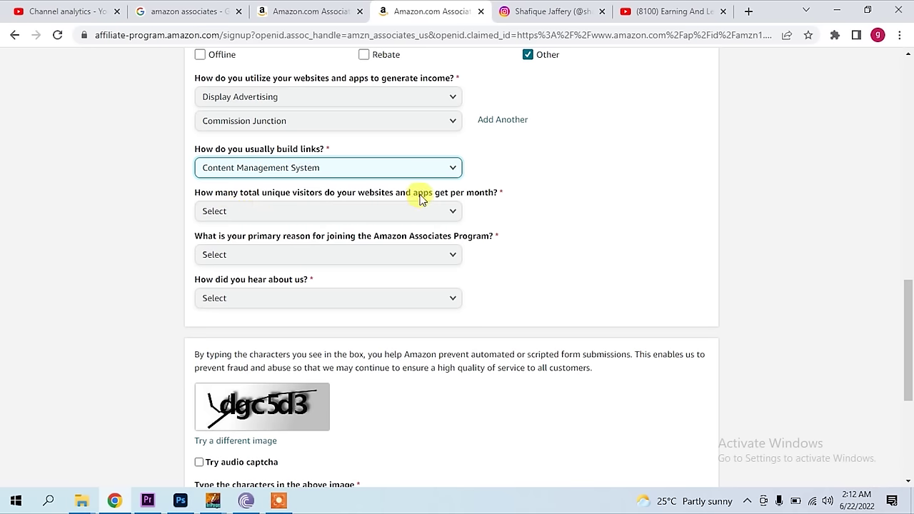
{"action": "left_click", "coordinate": [384, 210]}
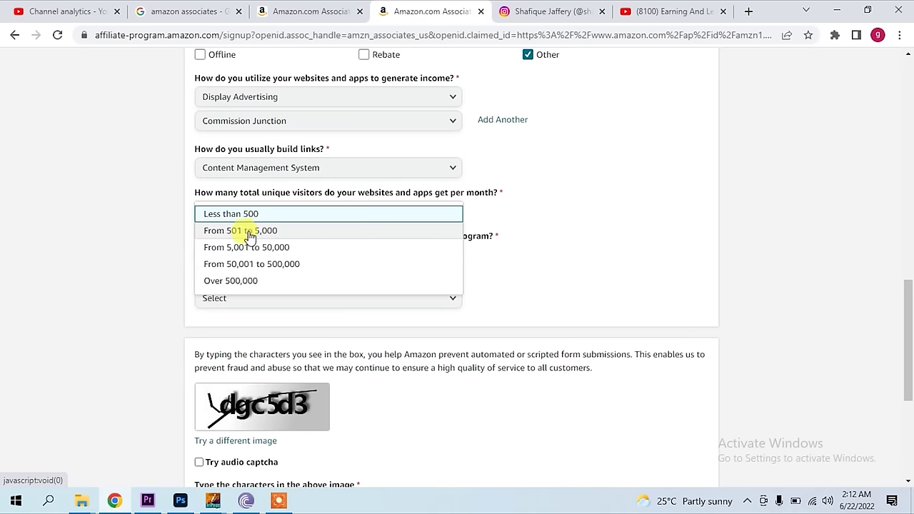
{"action": "left_click", "coordinate": [255, 281]}
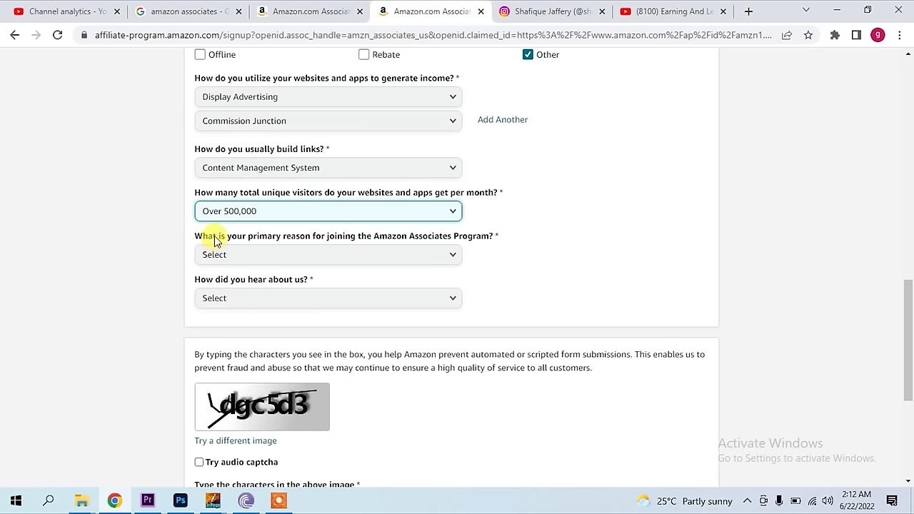
- Give 'To get rich content for my site' as the joining reason and Online Search as the referral
{"action": "left_click", "coordinate": [348, 255]}
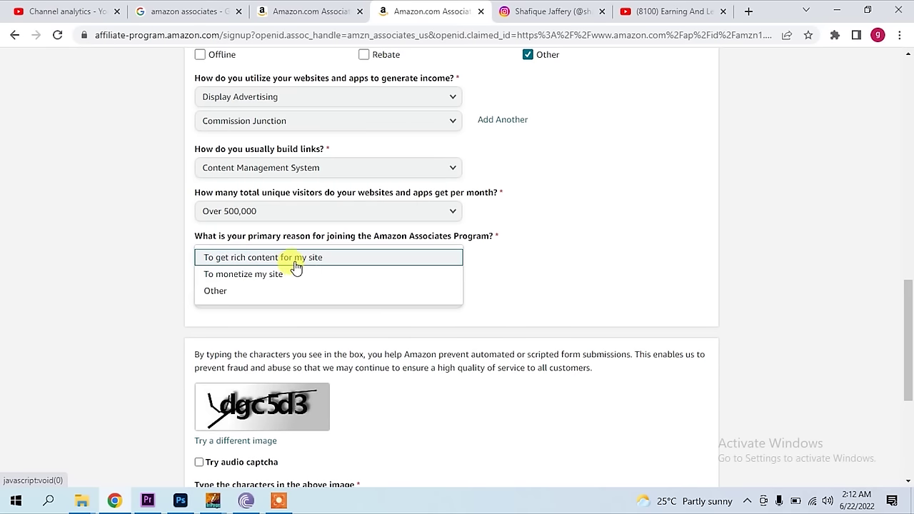
{"action": "left_click", "coordinate": [296, 262]}
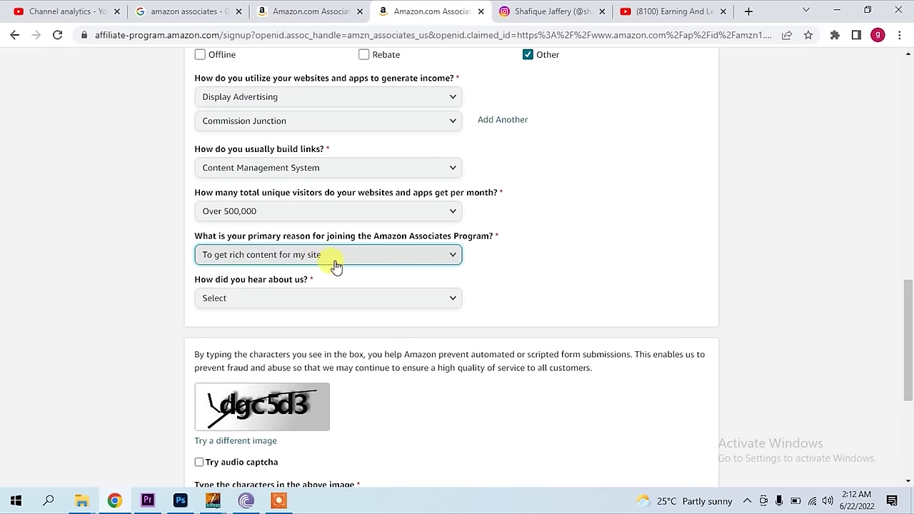
{"action": "scroll", "coordinate": [355, 262], "scroll_direction": "down", "scroll_amount": 2}
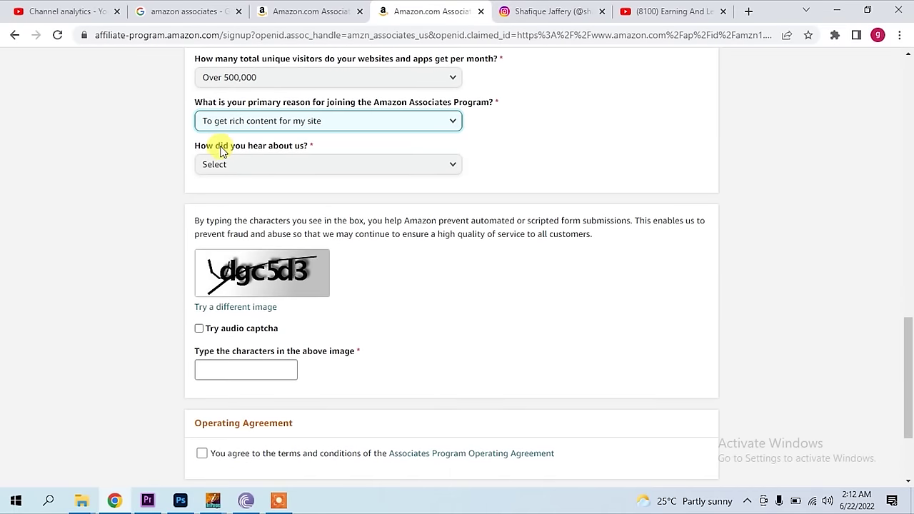
{"action": "left_click", "coordinate": [296, 167]}
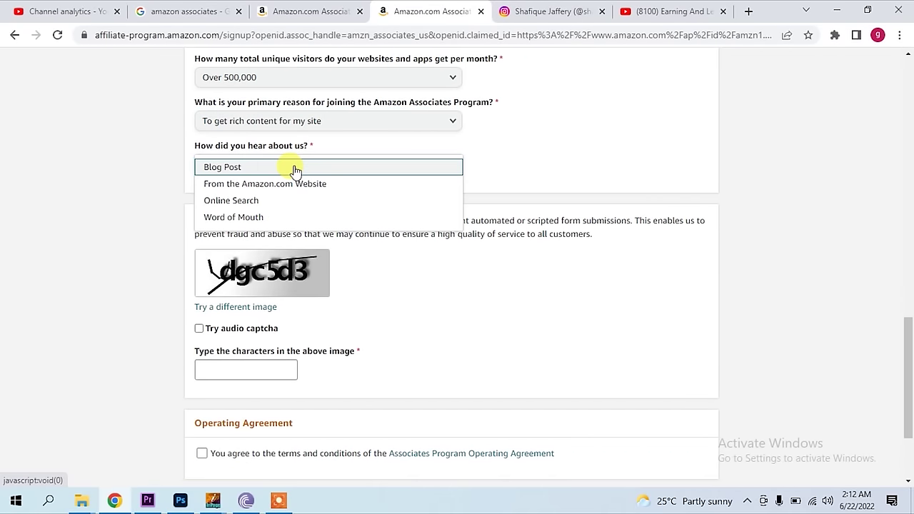
{"action": "left_click", "coordinate": [261, 204]}
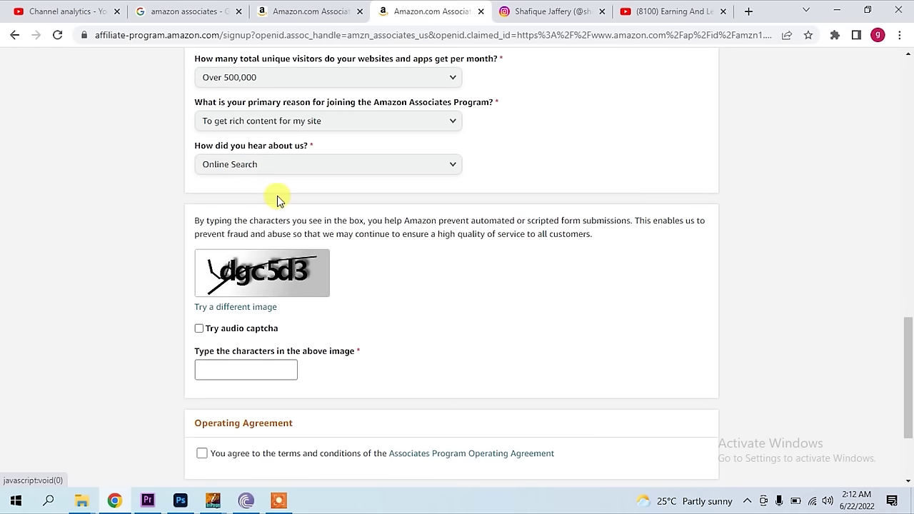
{"action": "scroll", "coordinate": [296, 278], "scroll_direction": "down", "scroll_amount": 1}
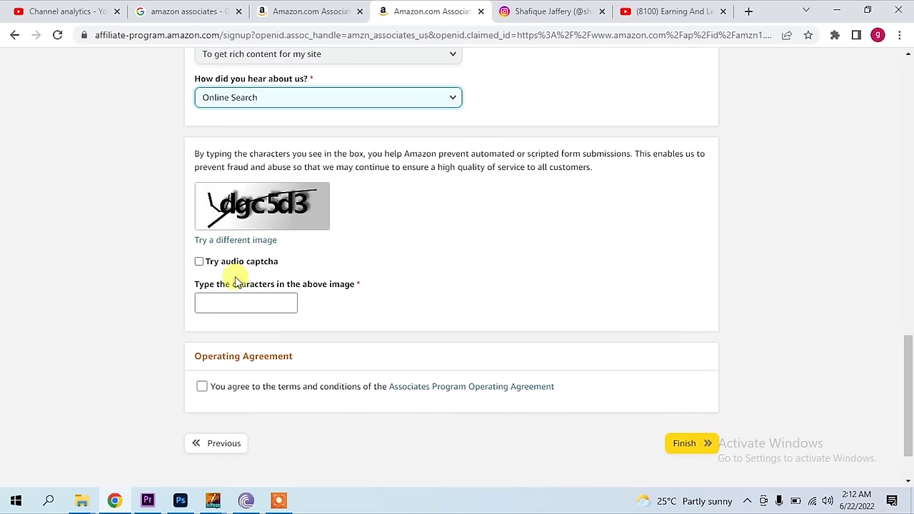
- Get a fresh image captcha, enter its characters, accept the Operating Agreement, and submit the application
{"action": "left_click", "coordinate": [199, 263]}
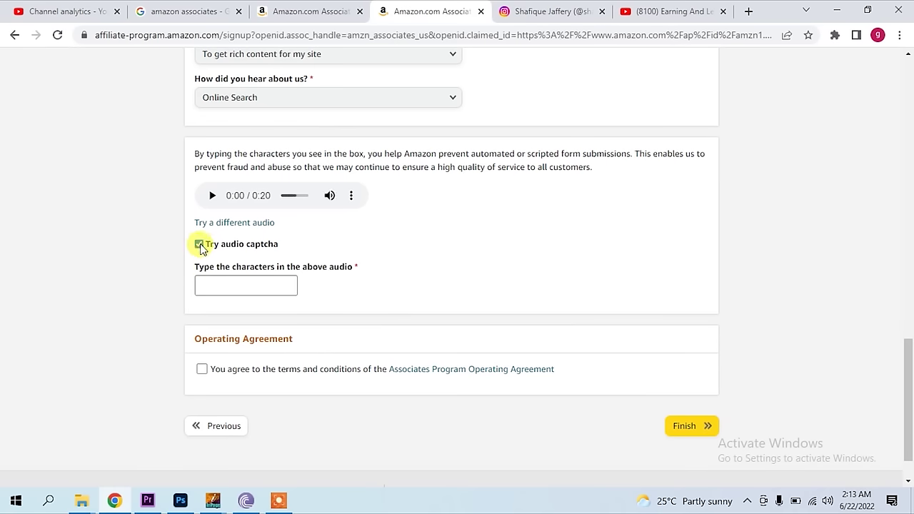
{"action": "left_click", "coordinate": [199, 245]}
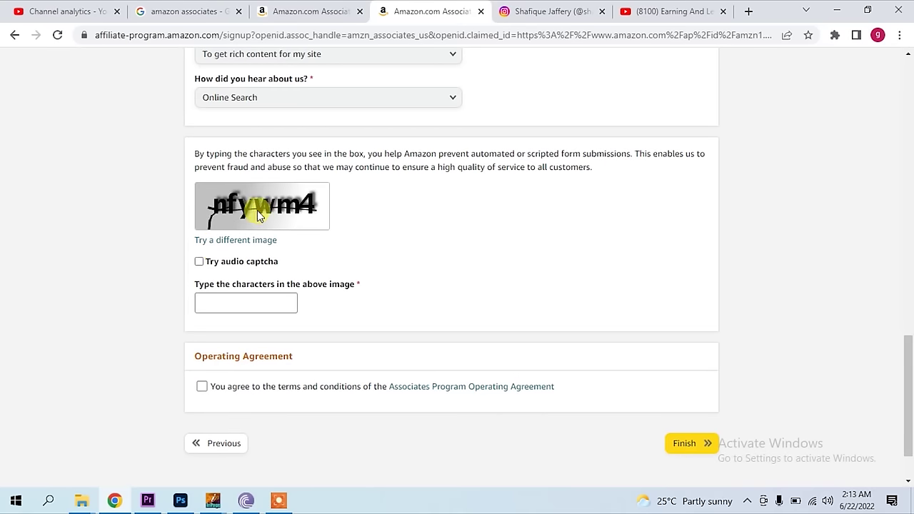
{"action": "left_click", "coordinate": [246, 301]}
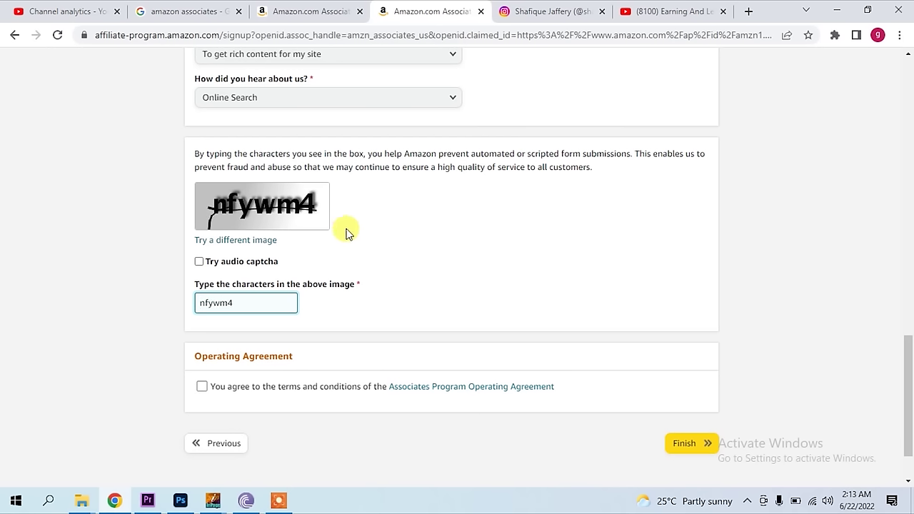
{"action": "scroll", "coordinate": [282, 352], "scroll_direction": "down", "scroll_amount": 1}
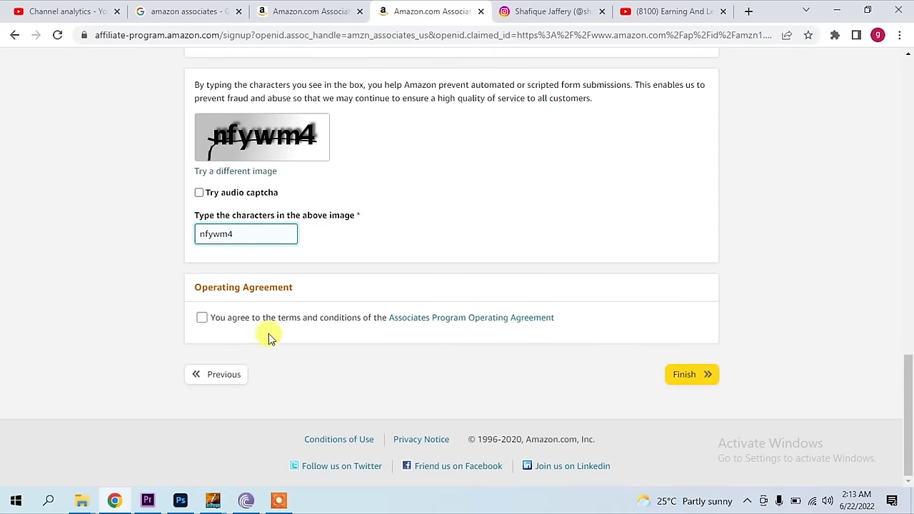
{"action": "left_click", "coordinate": [203, 319]}
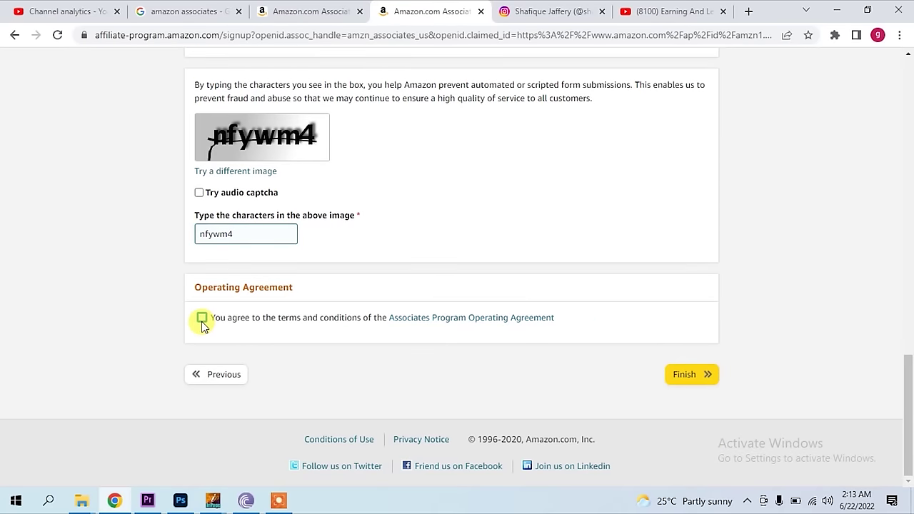
{"action": "left_click", "coordinate": [681, 377]}
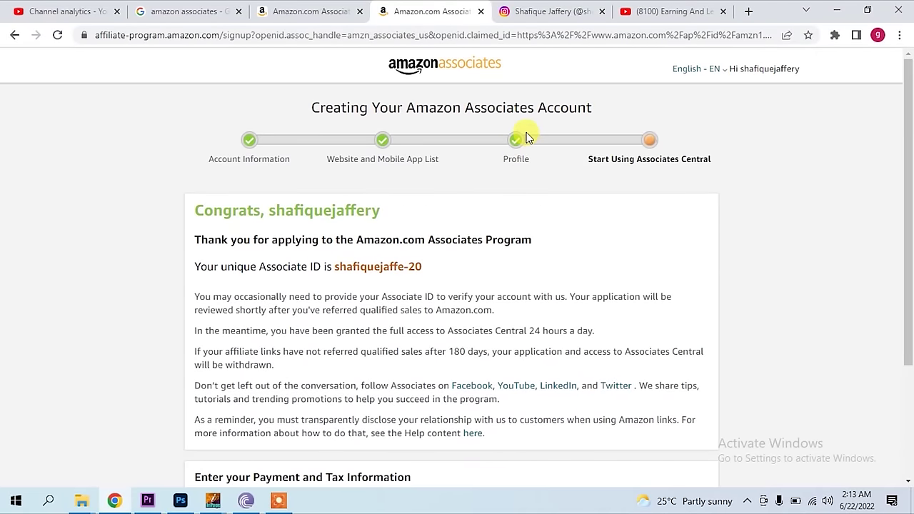
- Copy the Associate ID from the Congrats page and minimize Chrome
{"action": "scroll", "coordinate": [528, 138], "scroll_direction": "down", "scroll_amount": 1}
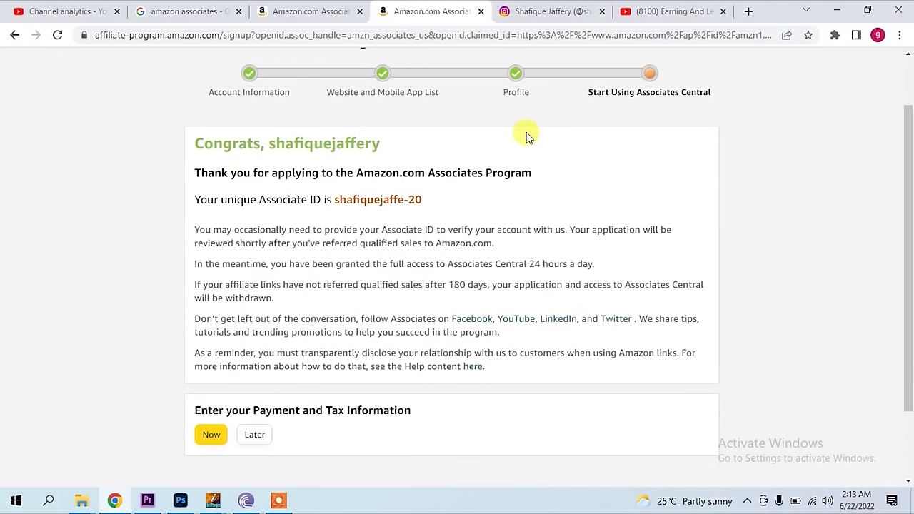
{"action": "scroll", "coordinate": [526, 136], "scroll_direction": "down", "scroll_amount": 1}
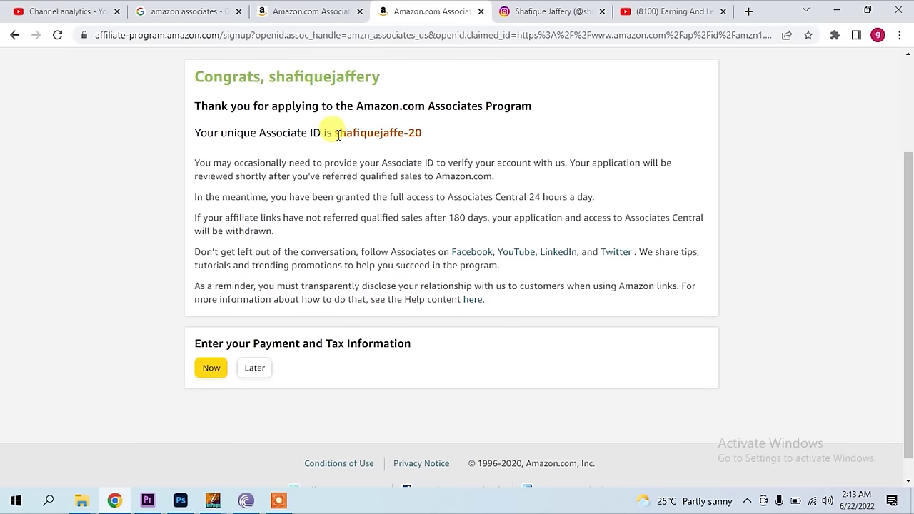
{"action": "left_click_drag", "start_coordinate": [336, 134], "coordinate": [425, 135]}
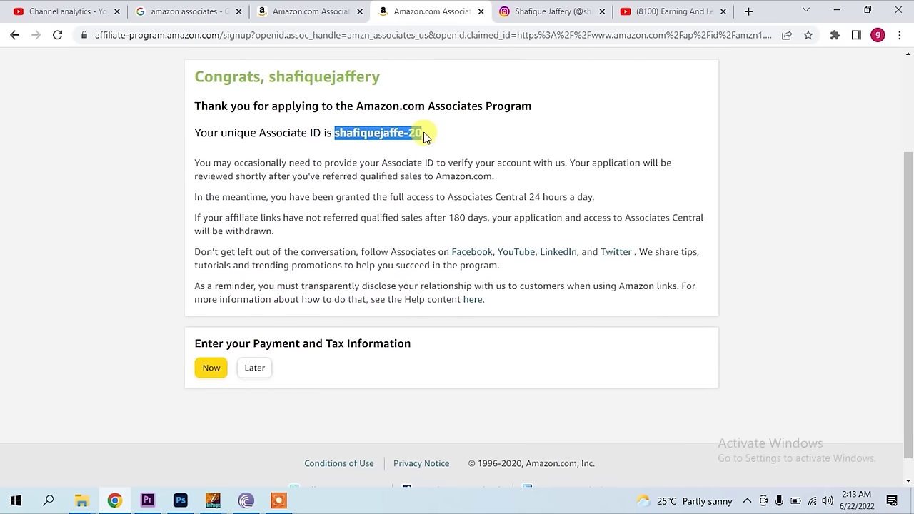
{"action": "right_click", "coordinate": [412, 143]}
{"action": "left_click", "coordinate": [434, 148]}
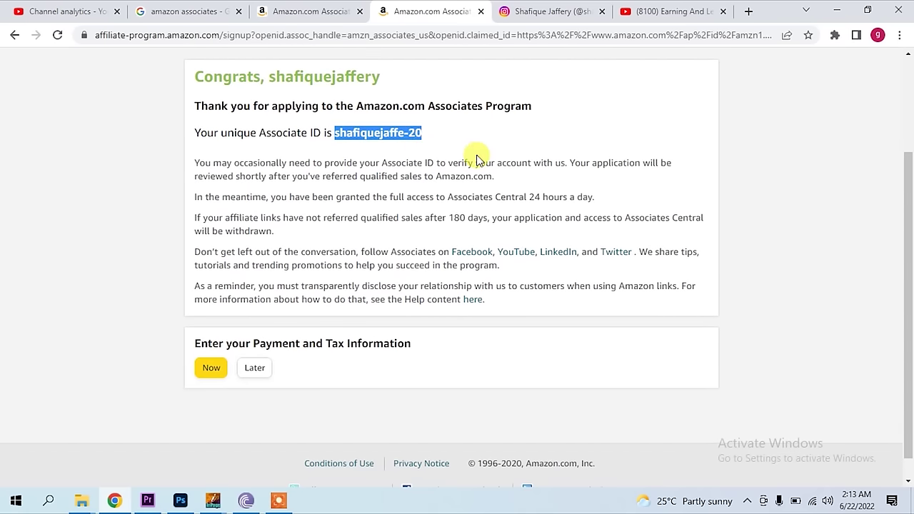
{"action": "left_click", "coordinate": [840, 10]}
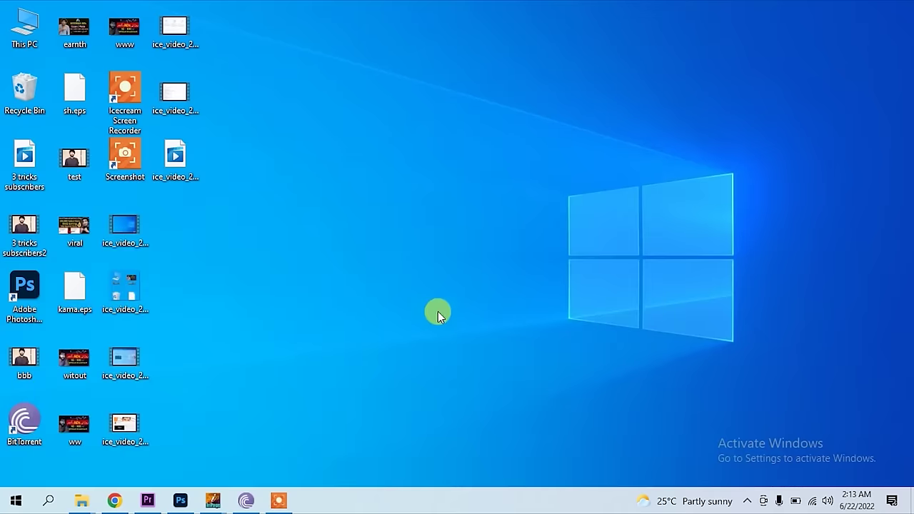
- Create a New Text Document on the desktop, paste the Associate ID into it, and return to Chrome
{"action": "right_click", "coordinate": [370, 236]}
{"action": "mouse_move", "coordinate": [492, 365]}
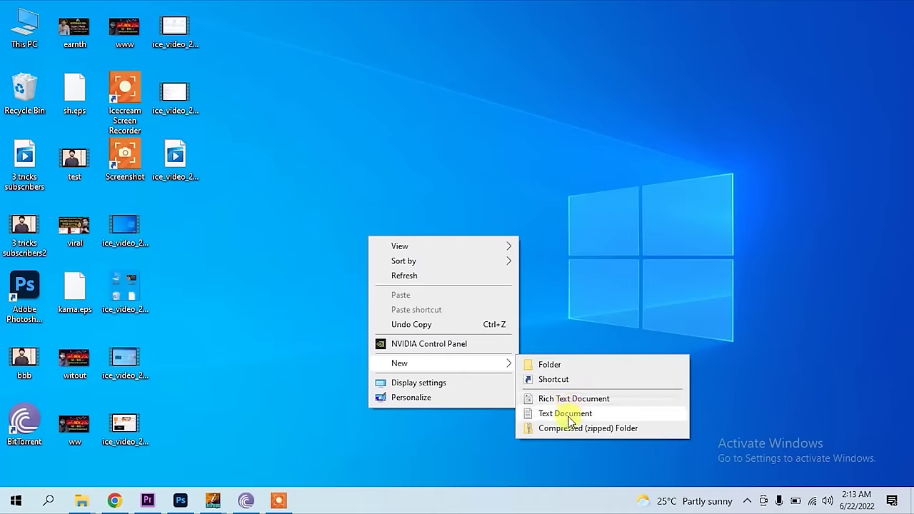
{"action": "left_click", "coordinate": [564, 414]}
{"action": "left_click", "coordinate": [375, 223]}
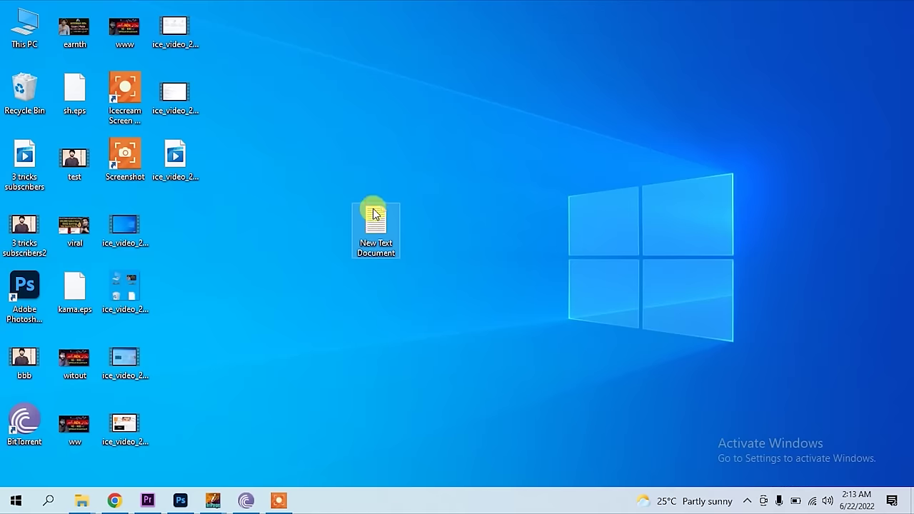
{"action": "double_click", "coordinate": [374, 214]}
{"action": "right_click", "coordinate": [363, 202]}
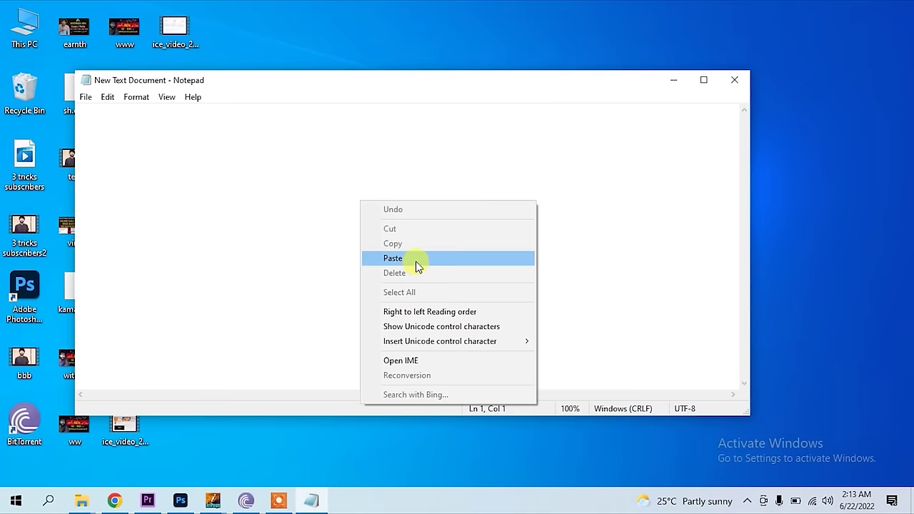
{"action": "left_click", "coordinate": [418, 265]}
{"action": "left_click", "coordinate": [114, 502]}
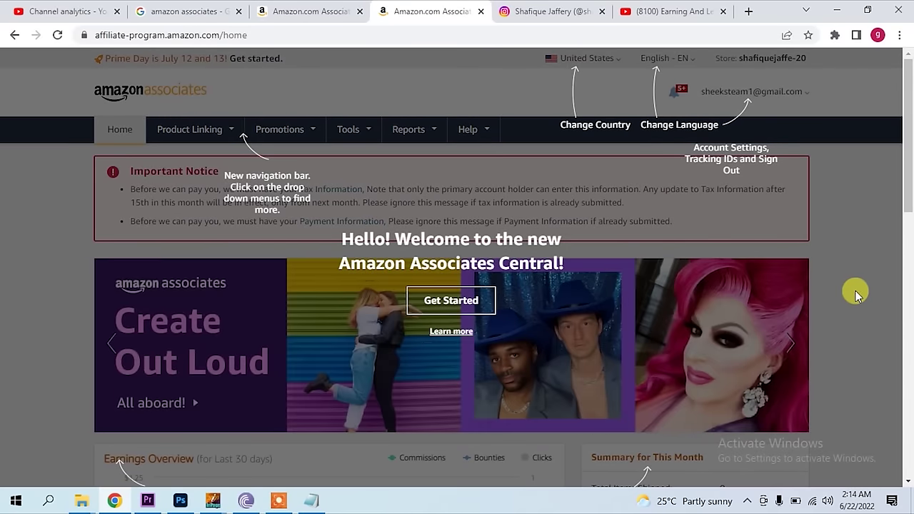
- Close the welcome overlay and check the Earnings Overview and monthly summary, all $0.00 and 0 clicks
{"action": "left_click", "coordinate": [450, 304]}
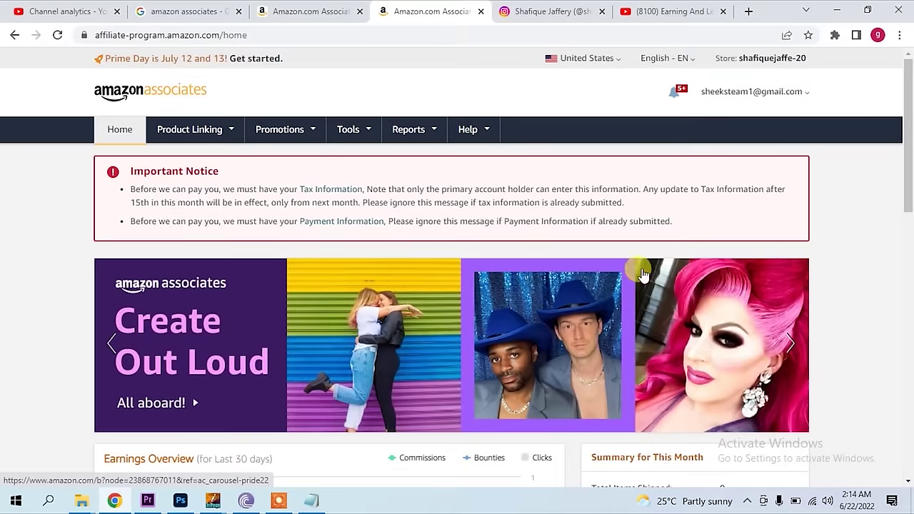
{"action": "scroll", "coordinate": [643, 282], "scroll_direction": "down", "scroll_amount": 1}
{"action": "scroll", "coordinate": [659, 308], "scroll_direction": "down", "scroll_amount": 3}
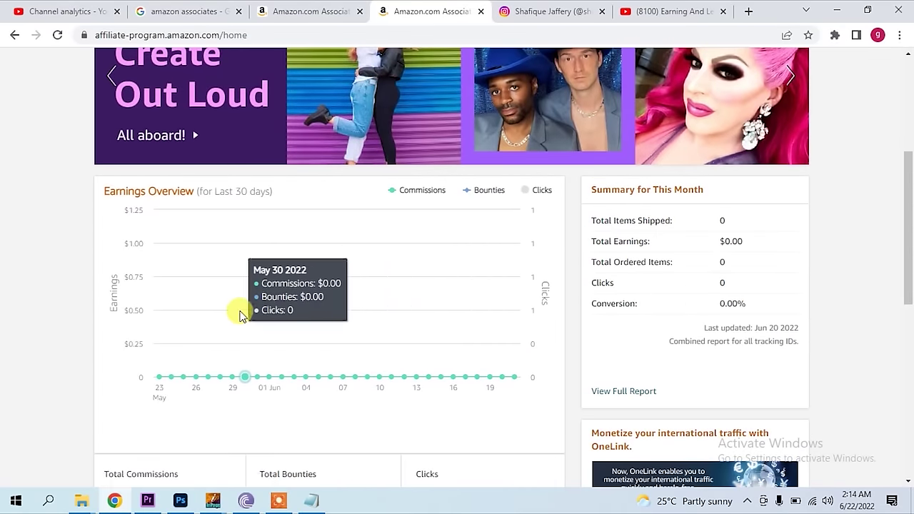
{"action": "scroll", "coordinate": [240, 310], "scroll_direction": "down", "scroll_amount": 1}
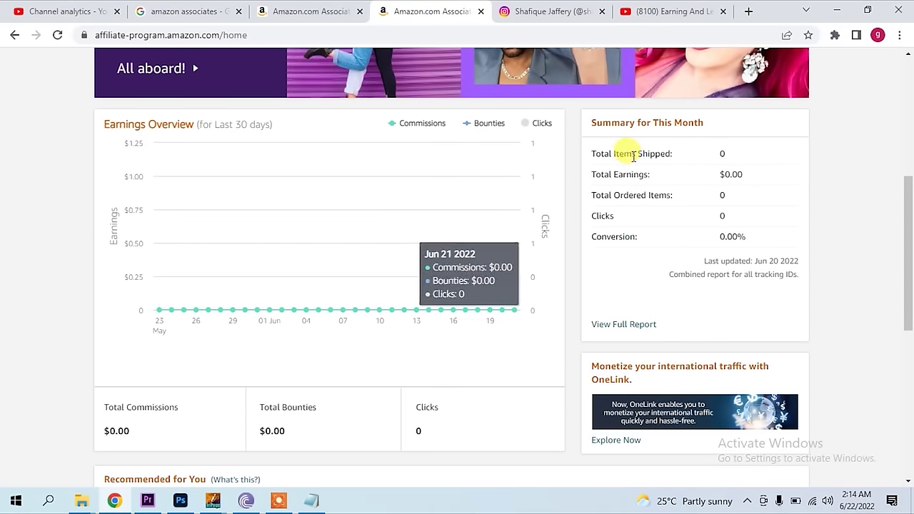
{"action": "left_click_drag", "start_coordinate": [612, 154], "coordinate": [669, 153]}
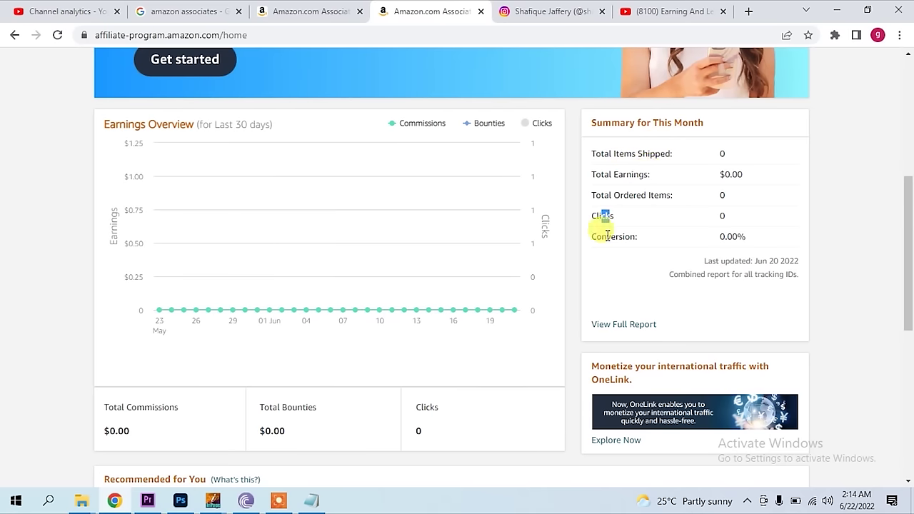
{"action": "left_click_drag", "start_coordinate": [611, 237], "coordinate": [638, 237]}
{"action": "scroll", "coordinate": [646, 299], "scroll_direction": "down", "scroll_amount": 3}
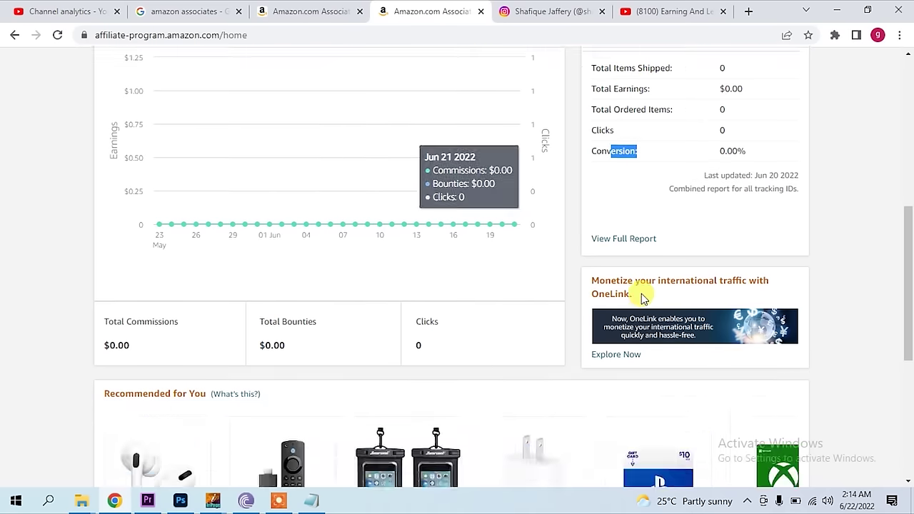
{"action": "scroll", "coordinate": [641, 301], "scroll_direction": "down", "scroll_amount": 1}
{"action": "scroll", "coordinate": [607, 289], "scroll_direction": "up", "scroll_amount": 9}
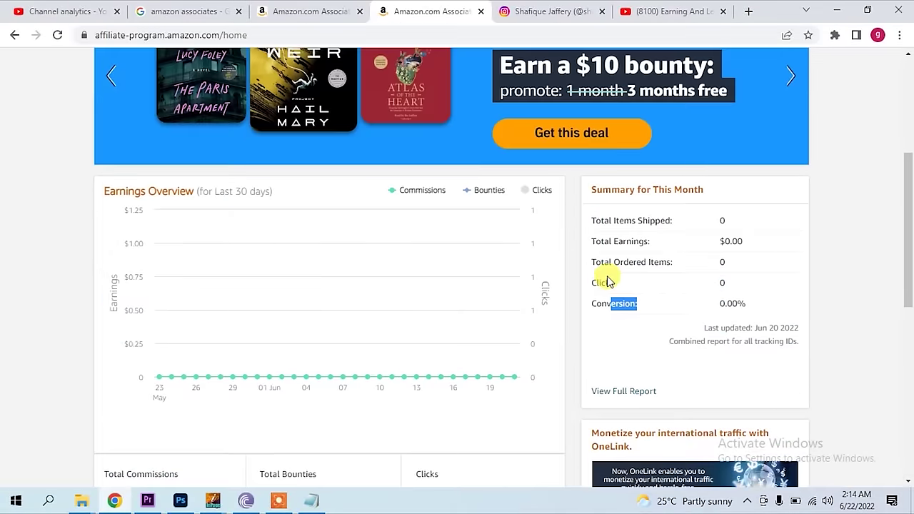
{"action": "scroll", "coordinate": [607, 275], "scroll_direction": "down", "scroll_amount": 5}
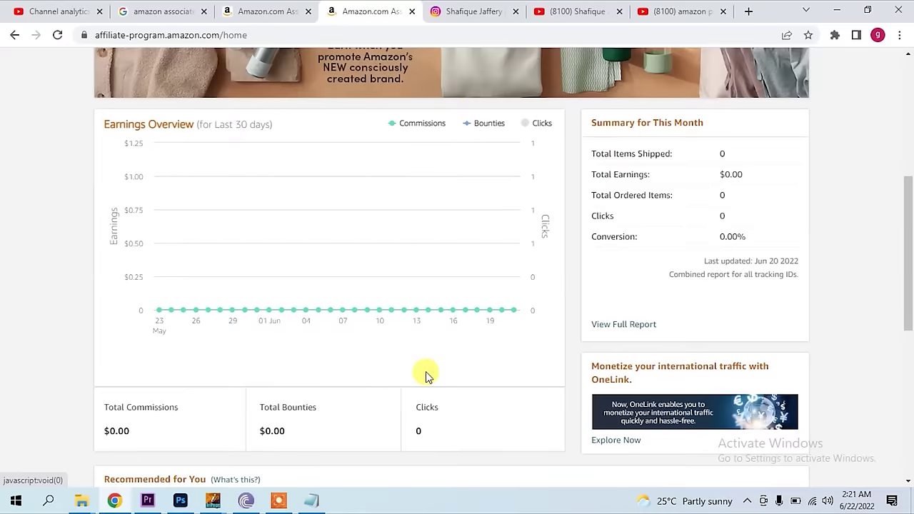
{"action": "scroll", "coordinate": [425, 371], "scroll_direction": "up", "scroll_amount": 3}
{"action": "scroll", "coordinate": [425, 373], "scroll_direction": "down", "scroll_amount": 3}
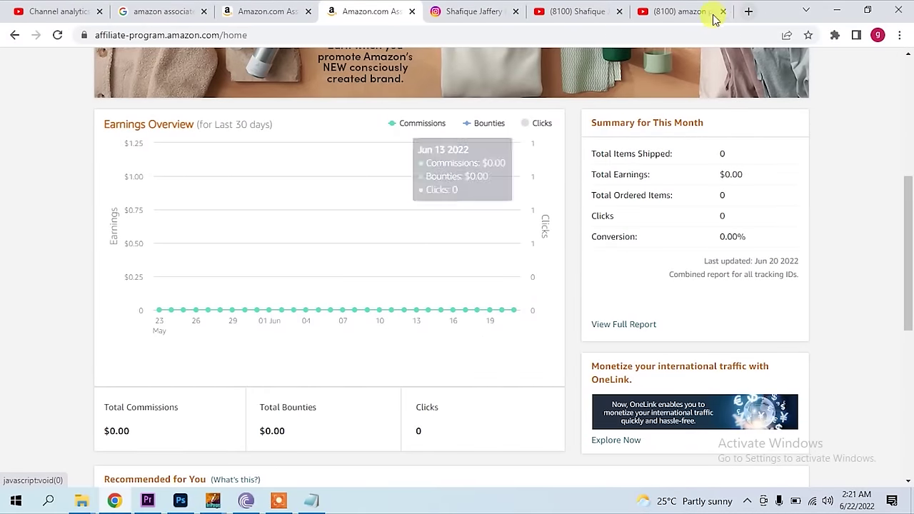
- Search Google for 'amazon' in a new tab
{"action": "left_click", "coordinate": [746, 12]}
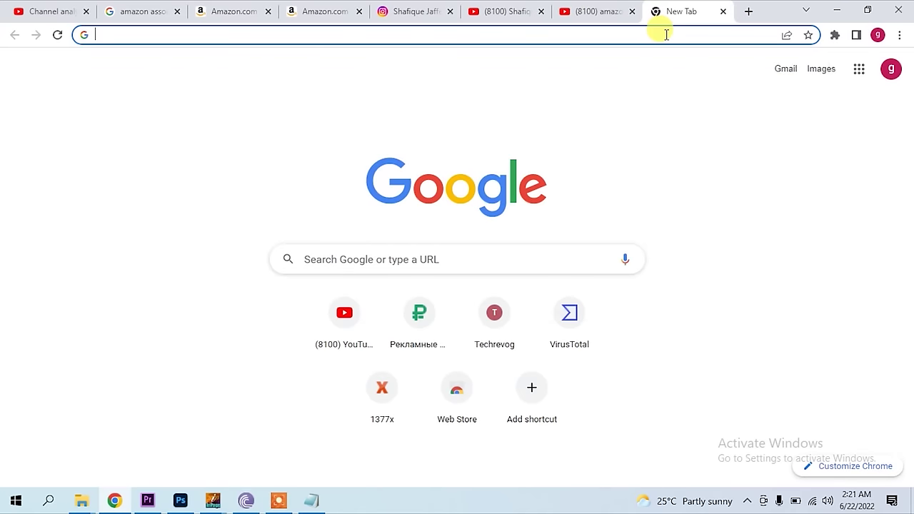
{"action": "type", "text": "google"}
{"action": "key", "text": "Return"}
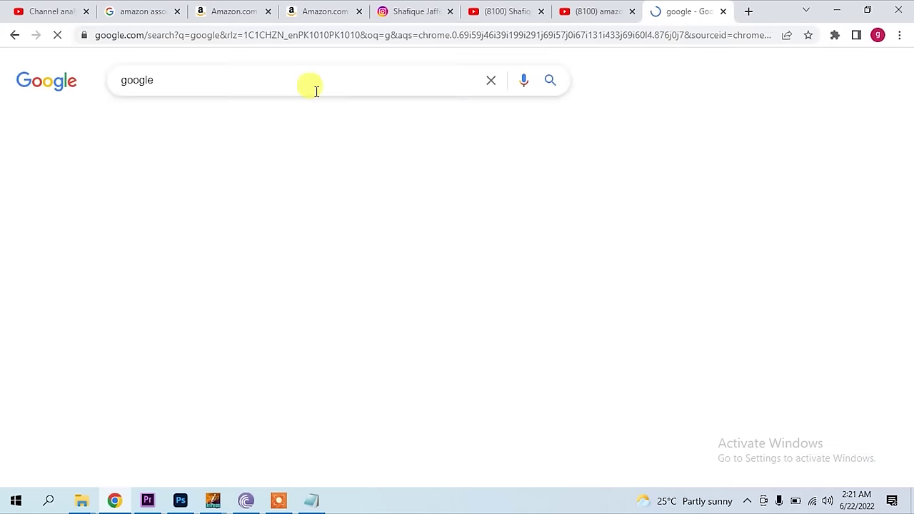
{"action": "double_click", "coordinate": [152, 79]}
{"action": "type", "text": "a"}
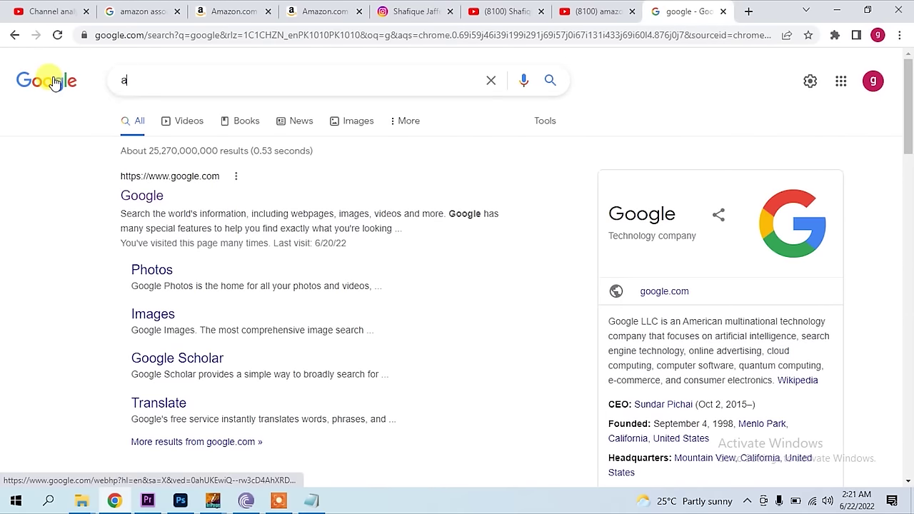
{"action": "type", "text": "mazon"}
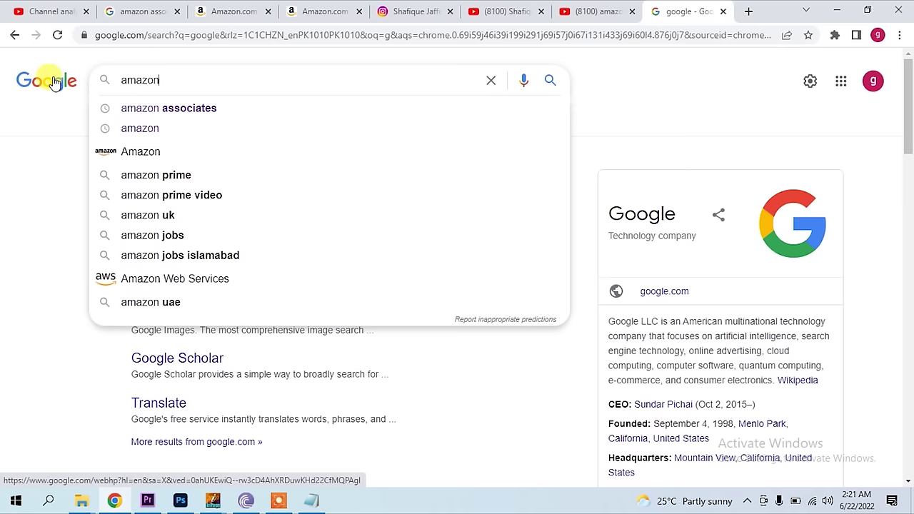
{"action": "key", "text": "Return"}
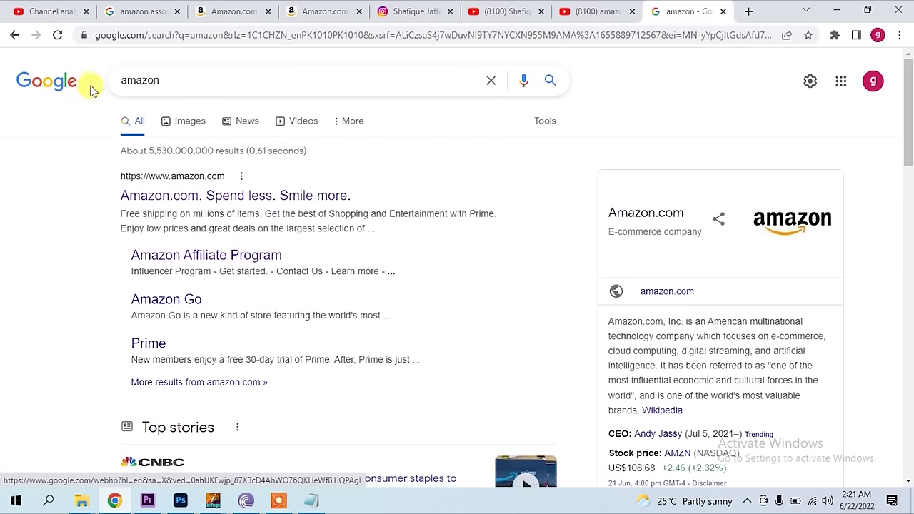
- Open the Amazon.com result in a new tab and browse its home page
{"action": "middle_click", "coordinate": [198, 195]}
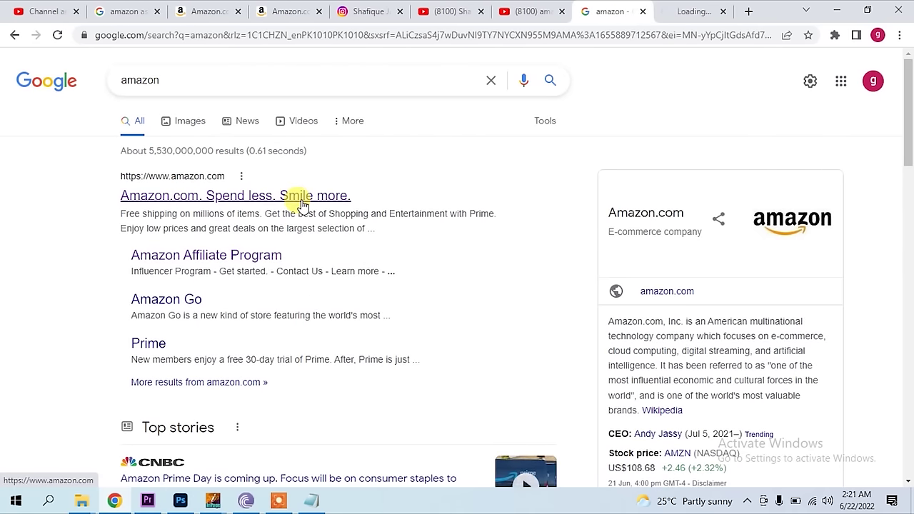
{"action": "left_click", "coordinate": [690, 12]}
{"action": "mouse_move", "coordinate": [751, 96]}
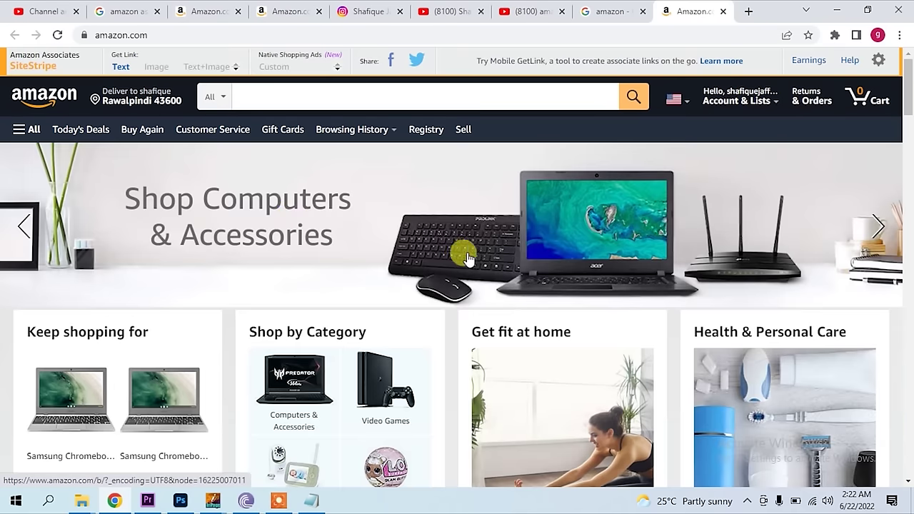
{"action": "scroll", "coordinate": [468, 265], "scroll_direction": "down", "scroll_amount": 9}
{"action": "scroll", "coordinate": [448, 282], "scroll_direction": "up", "scroll_amount": 1}
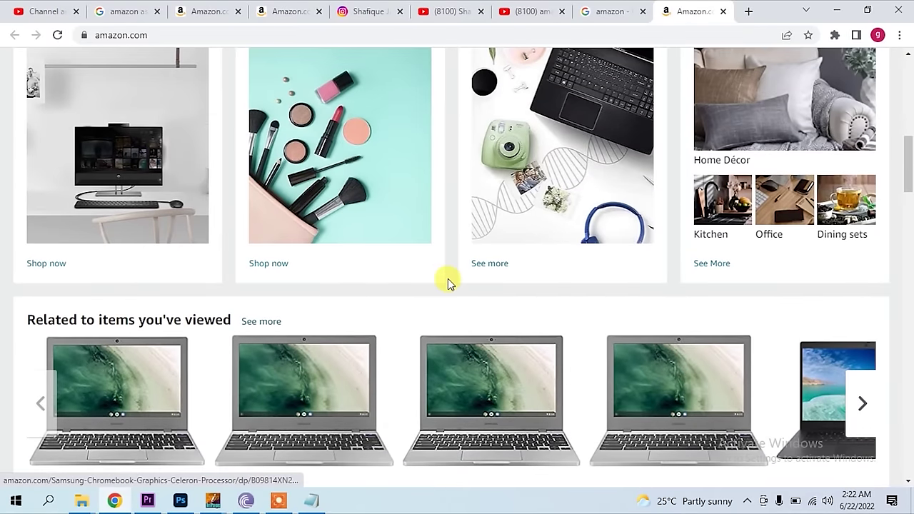
{"action": "scroll", "coordinate": [448, 282], "scroll_direction": "down", "scroll_amount": 10}
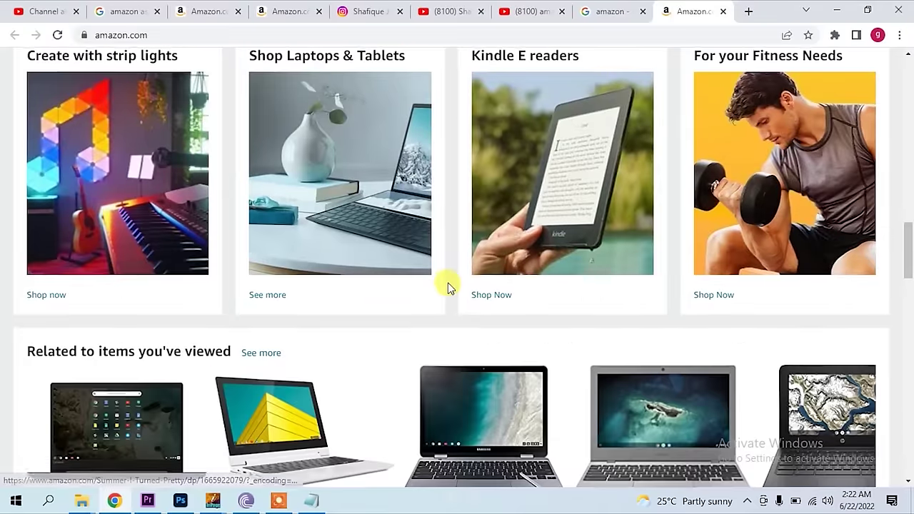
{"action": "scroll", "coordinate": [448, 288], "scroll_direction": "down", "scroll_amount": 15}
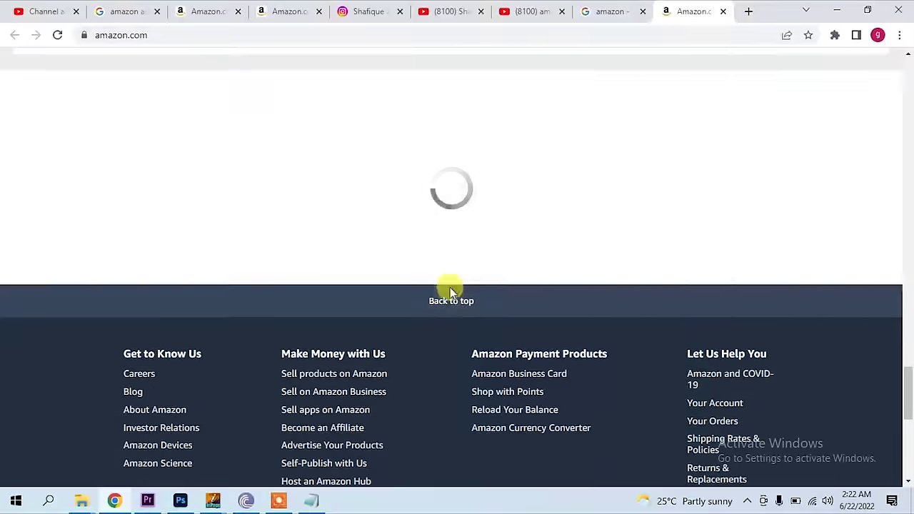
{"action": "scroll", "coordinate": [450, 287], "scroll_direction": "up", "scroll_amount": 4}
- Open the ROCCAT gaming headset product page and scroll through it
{"action": "left_click", "coordinate": [783, 252]}
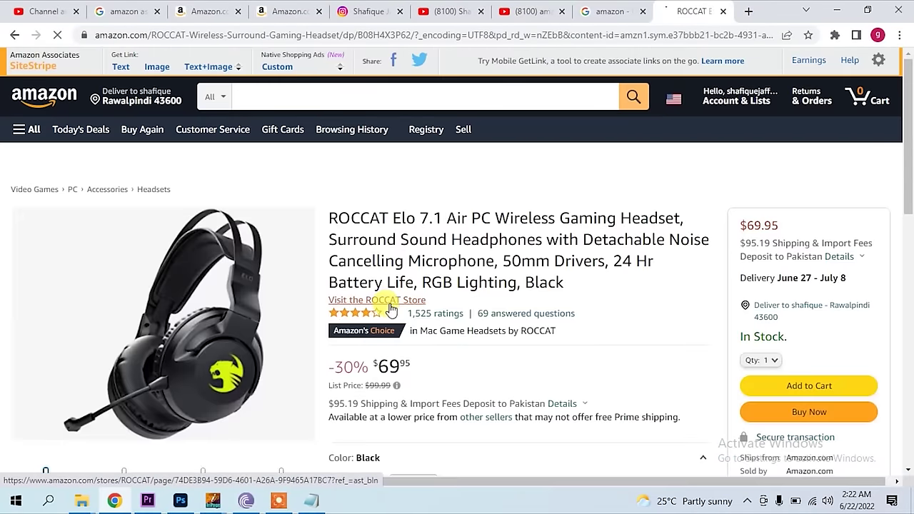
{"action": "scroll", "coordinate": [469, 289], "scroll_direction": "down", "scroll_amount": 3}
{"action": "scroll", "coordinate": [469, 288], "scroll_direction": "up", "scroll_amount": 2}
{"action": "scroll", "coordinate": [469, 289], "scroll_direction": "down", "scroll_amount": 3}
{"action": "scroll", "coordinate": [459, 380], "scroll_direction": "down", "scroll_amount": 1}
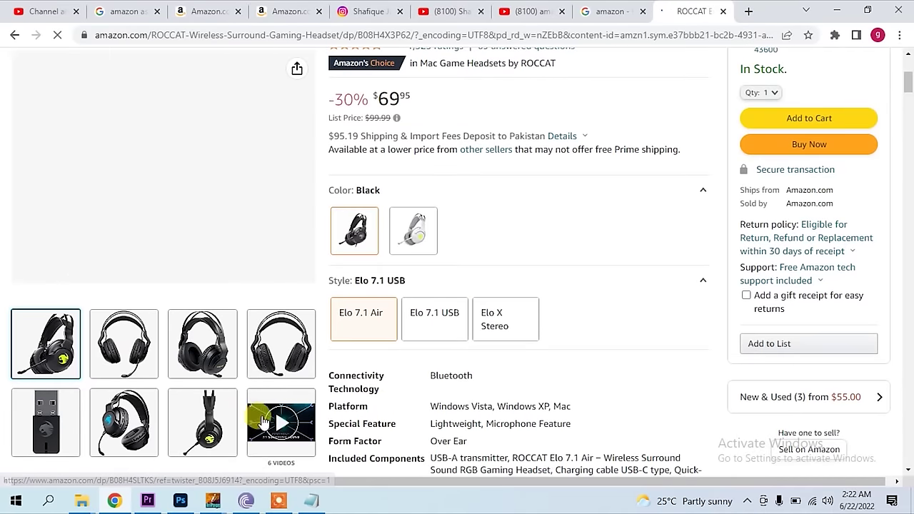
- Play the headset's product video, skipping ahead to about 0:30, 0:48, then near the end
{"action": "mouse_move", "coordinate": [297, 431]}
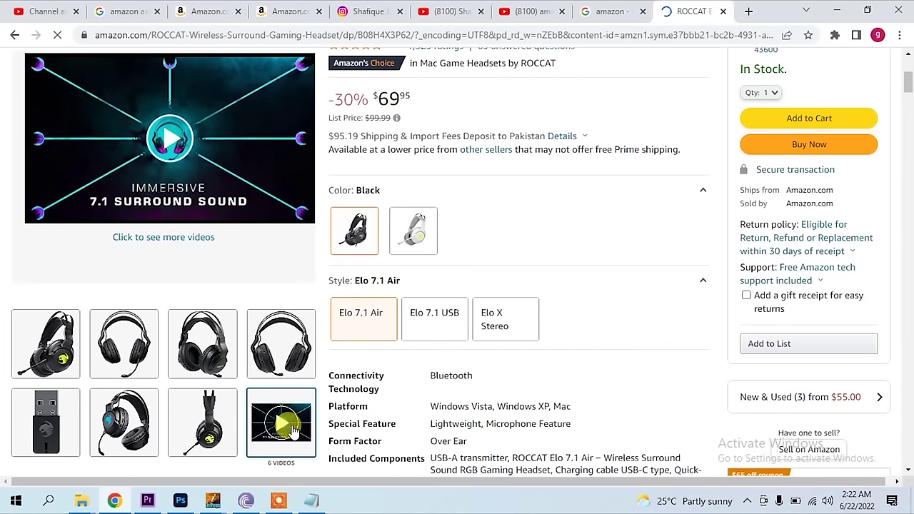
{"action": "scroll", "coordinate": [292, 429], "scroll_direction": "down", "scroll_amount": 1}
{"action": "left_click", "coordinate": [285, 427]}
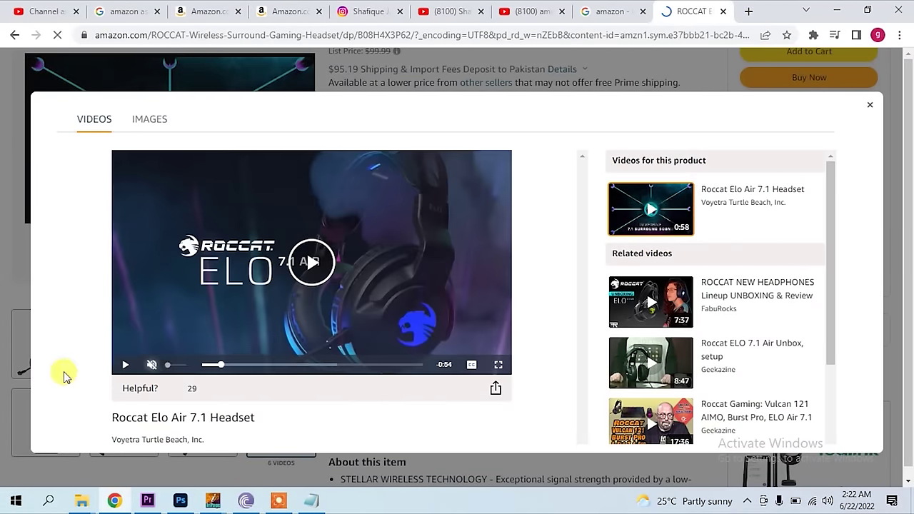
{"action": "left_click", "coordinate": [123, 367]}
{"action": "left_click_drag", "start_coordinate": [208, 367], "coordinate": [357, 367]}
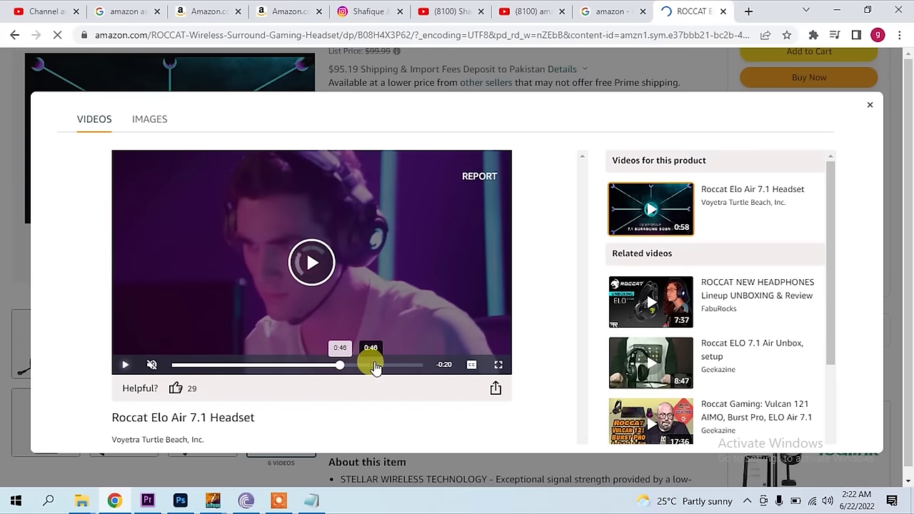
{"action": "left_click", "coordinate": [380, 365]}
{"action": "left_click", "coordinate": [411, 365]}
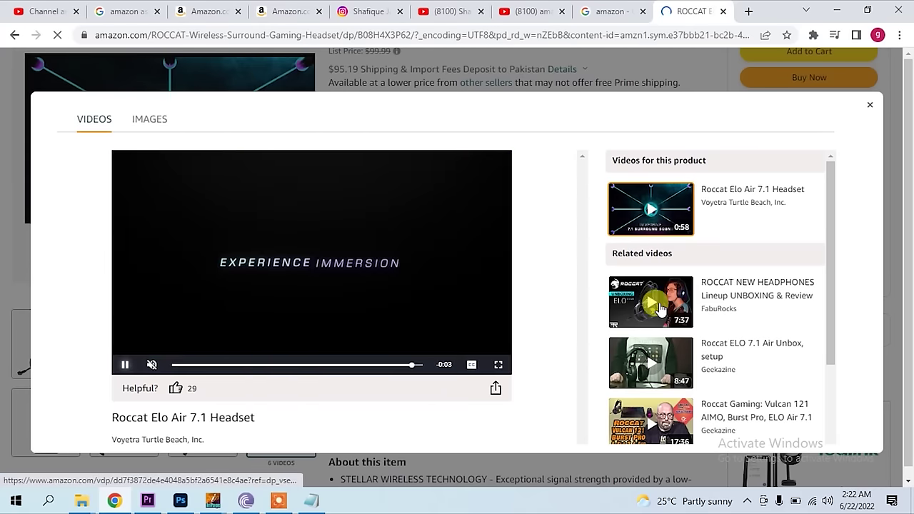
- Play the ROCCAT NEW HEADPHONES related video, then close the viewer and scroll the product page
{"action": "left_click", "coordinate": [668, 307]}
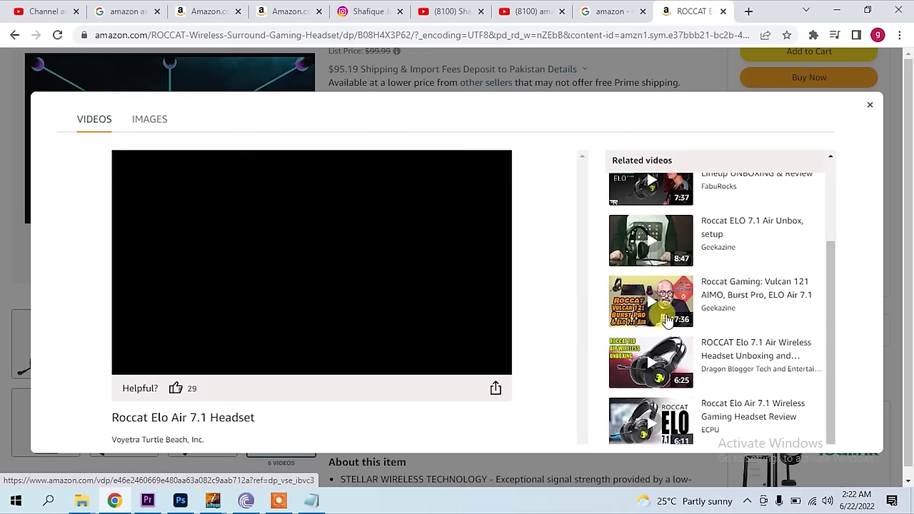
{"action": "scroll", "coordinate": [675, 389], "scroll_direction": "up", "scroll_amount": 2}
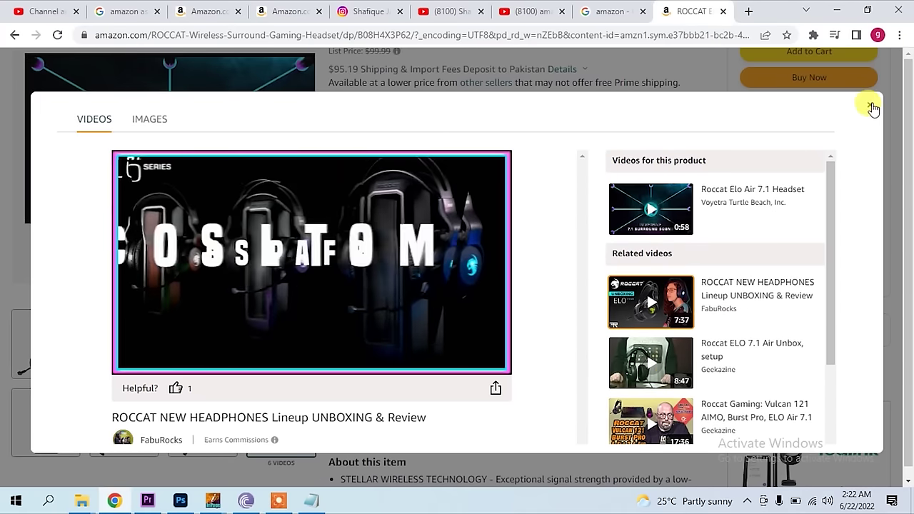
{"action": "left_click", "coordinate": [872, 105]}
{"action": "scroll", "coordinate": [248, 303], "scroll_direction": "up", "scroll_amount": 3}
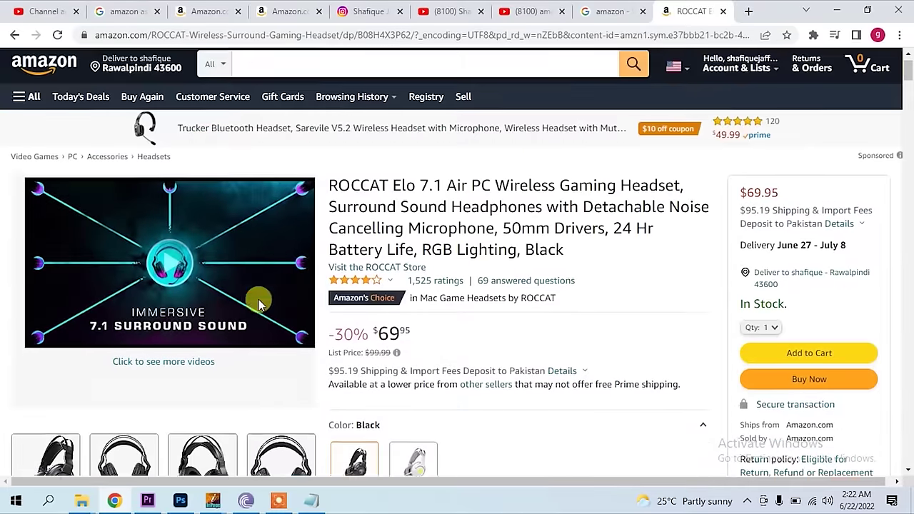
{"action": "scroll", "coordinate": [261, 297], "scroll_direction": "down", "scroll_amount": 1}
{"action": "scroll", "coordinate": [261, 296], "scroll_direction": "up", "scroll_amount": 1}
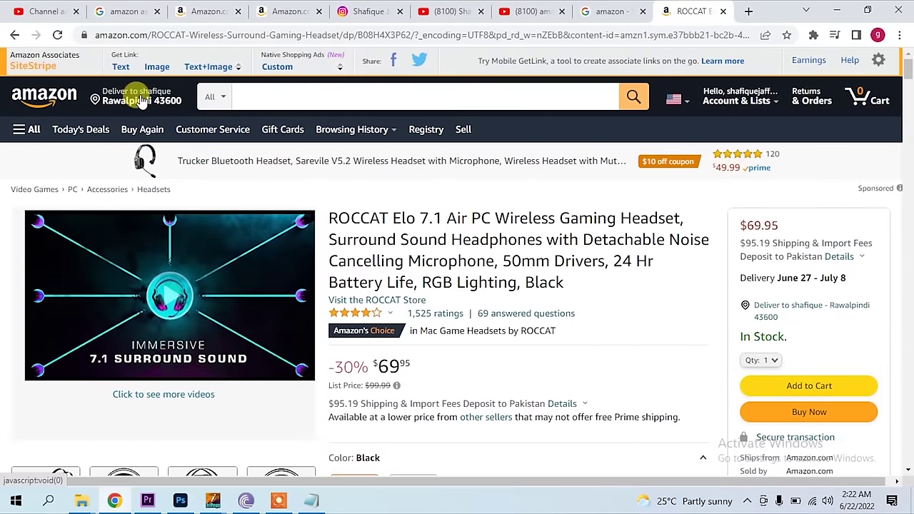
{"action": "scroll", "coordinate": [577, 363], "scroll_direction": "down", "scroll_amount": 3}
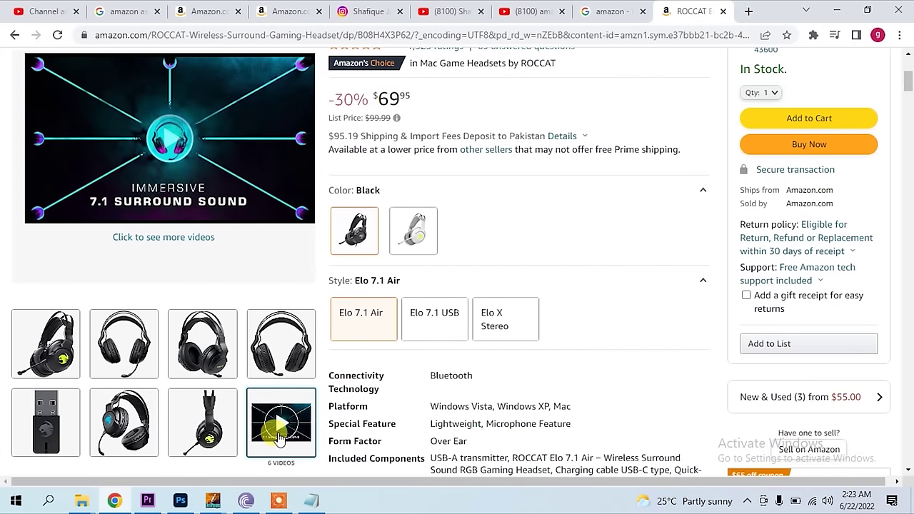
{"action": "scroll", "coordinate": [284, 437], "scroll_direction": "up", "scroll_amount": 3}
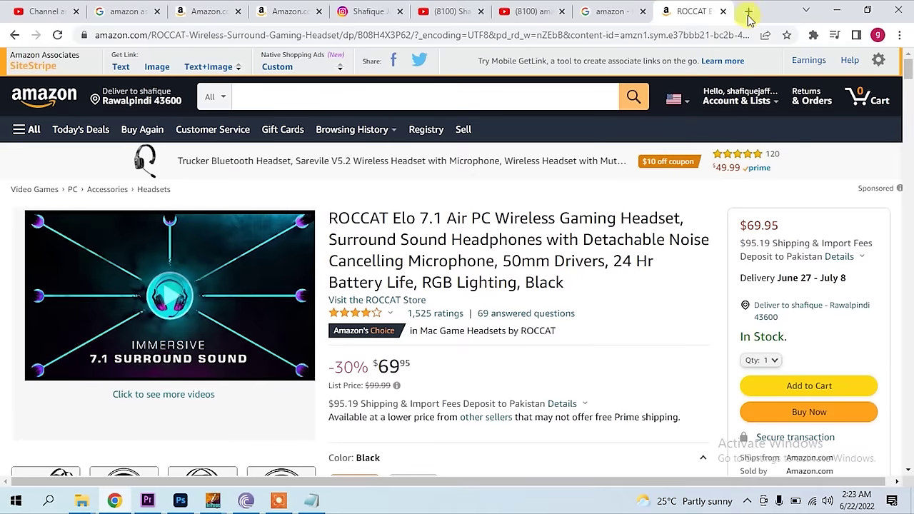
- In a new tab, reach the Chrome Web Store through Settings > Extensions
{"action": "left_click", "coordinate": [748, 11]}
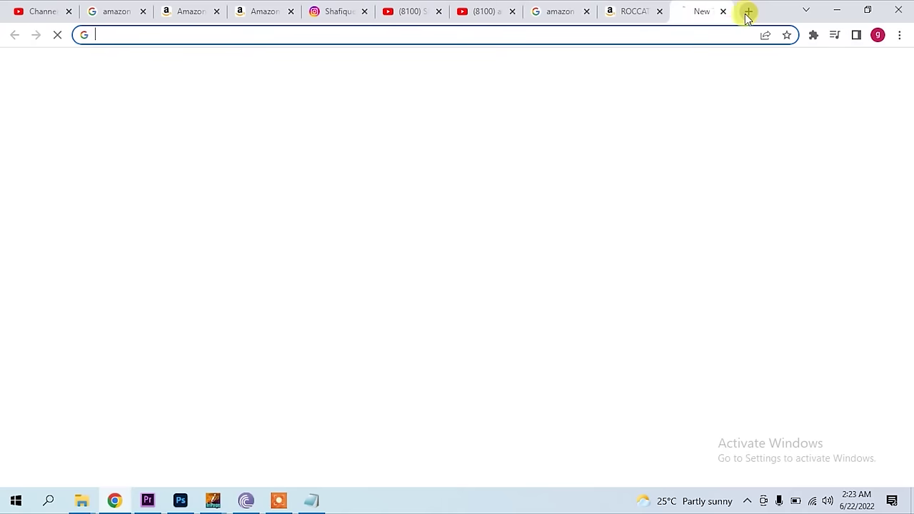
{"action": "left_click", "coordinate": [902, 37]}
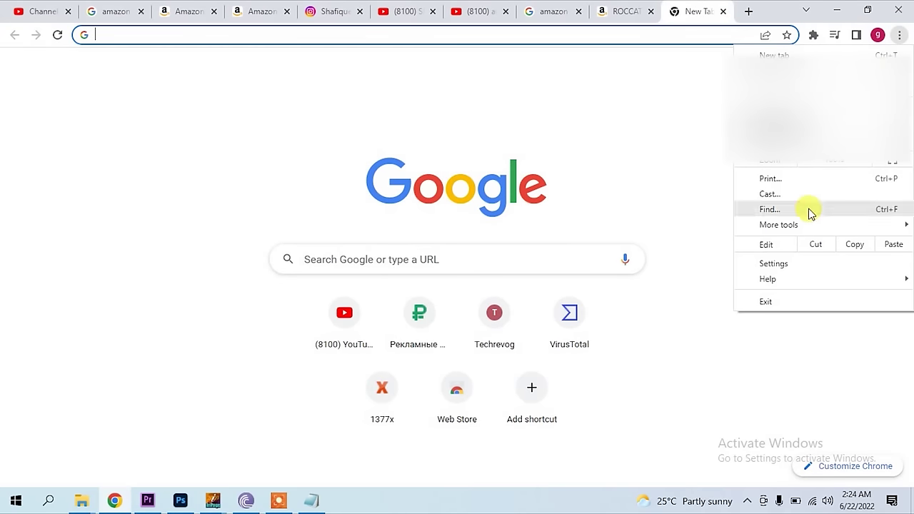
{"action": "left_click", "coordinate": [773, 264]}
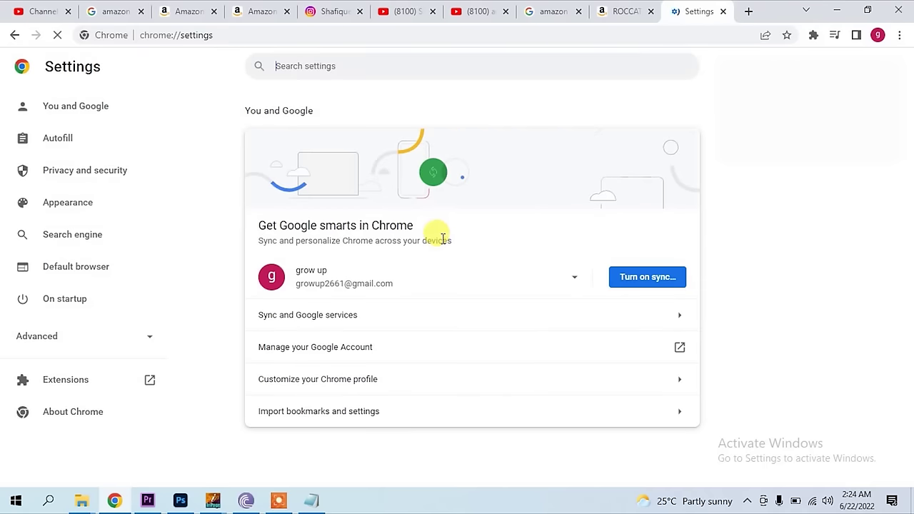
{"action": "left_click", "coordinate": [71, 384]}
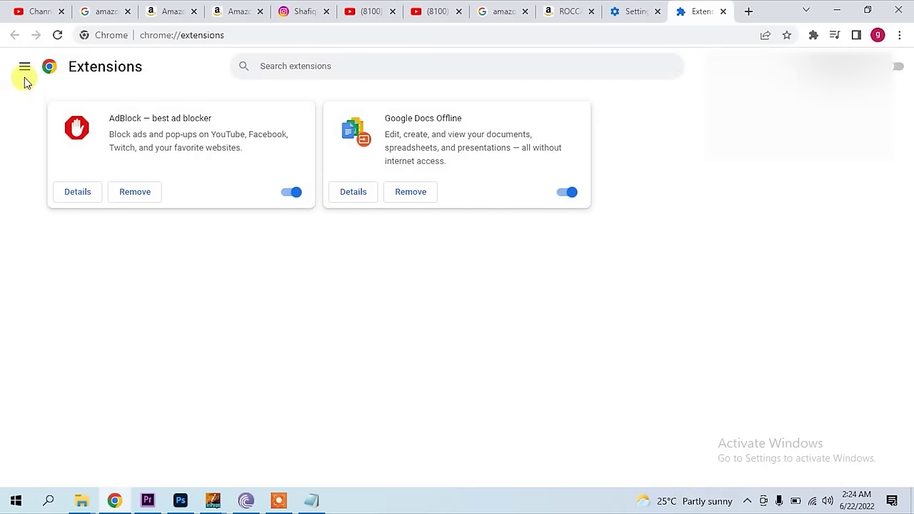
{"action": "left_click", "coordinate": [24, 68]}
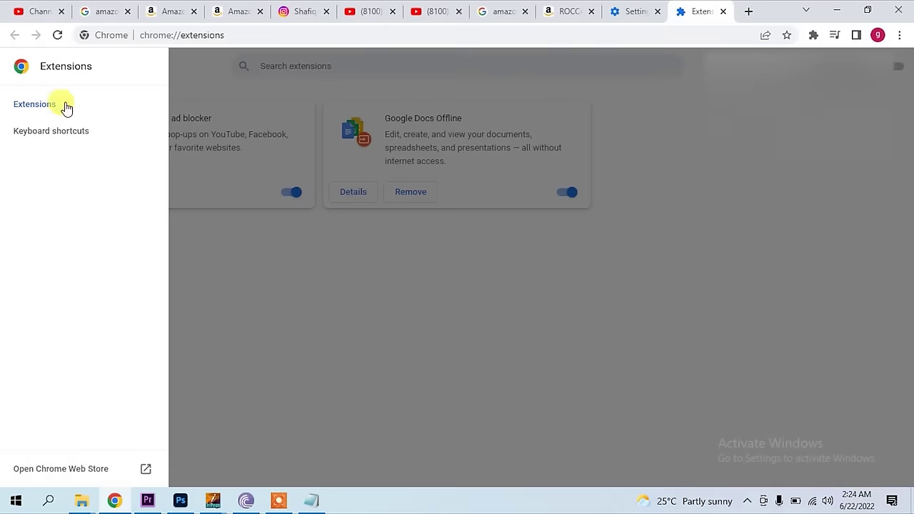
{"action": "left_click", "coordinate": [63, 470]}
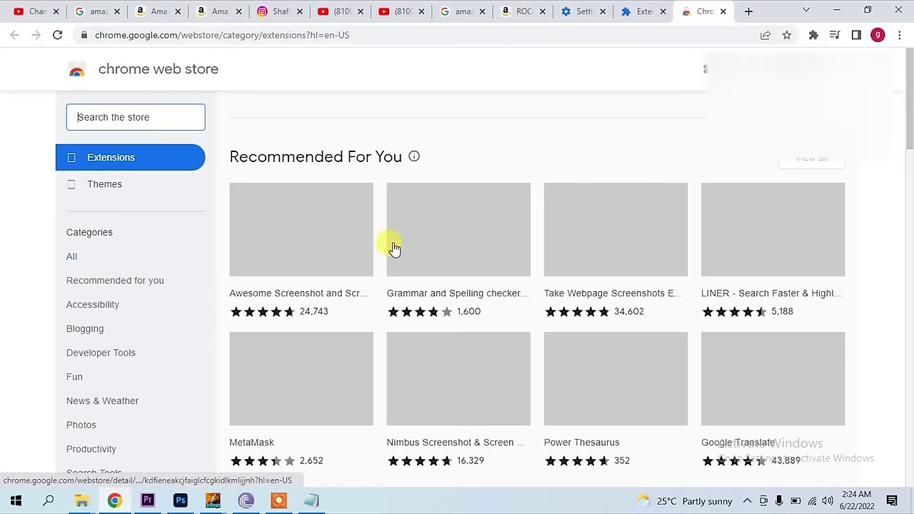
- Search the store for 'amazon video downloader' and open the MuGet HTML5 video downloader page
{"action": "left_click", "coordinate": [149, 117]}
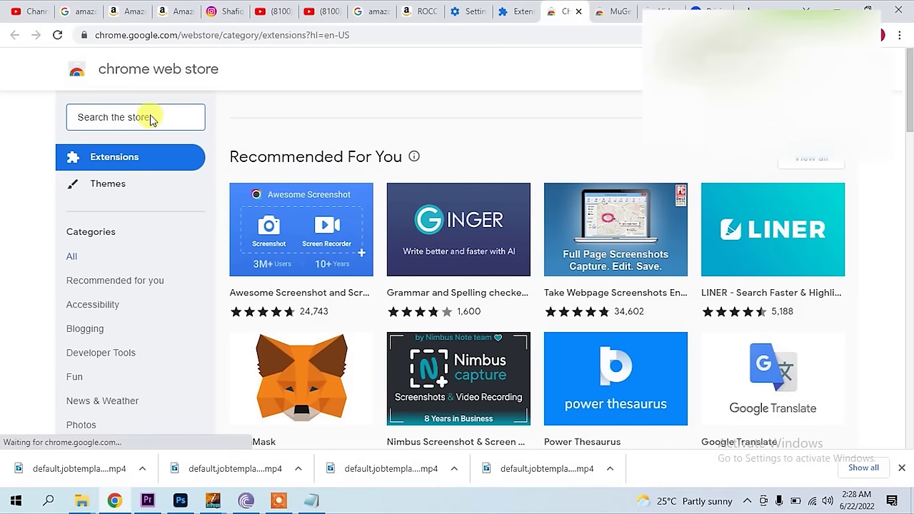
{"action": "left_click", "coordinate": [105, 117]}
{"action": "type", "text": "aama"}
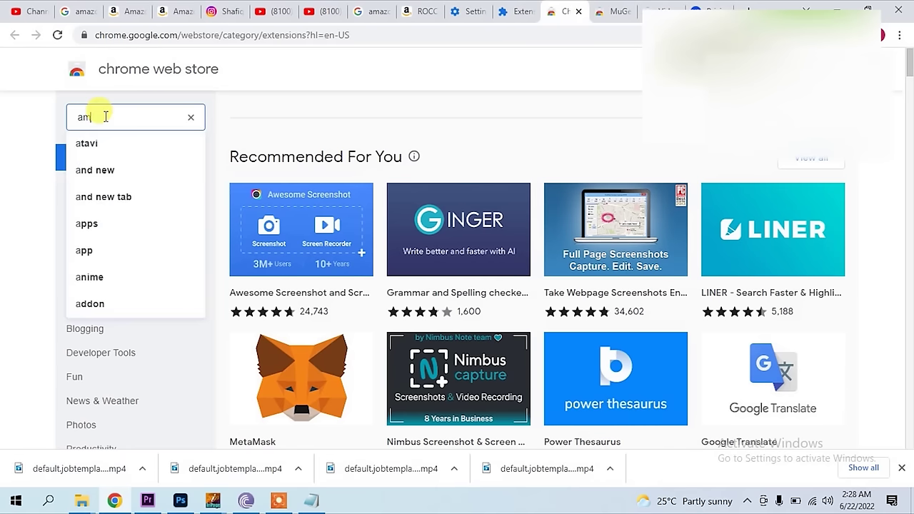
{"action": "key", "text": "BackSpace"}
{"action": "type", "text": "sa"}
{"action": "key", "text": "BackSpace"}
{"action": "key", "text": "BackSpace"}
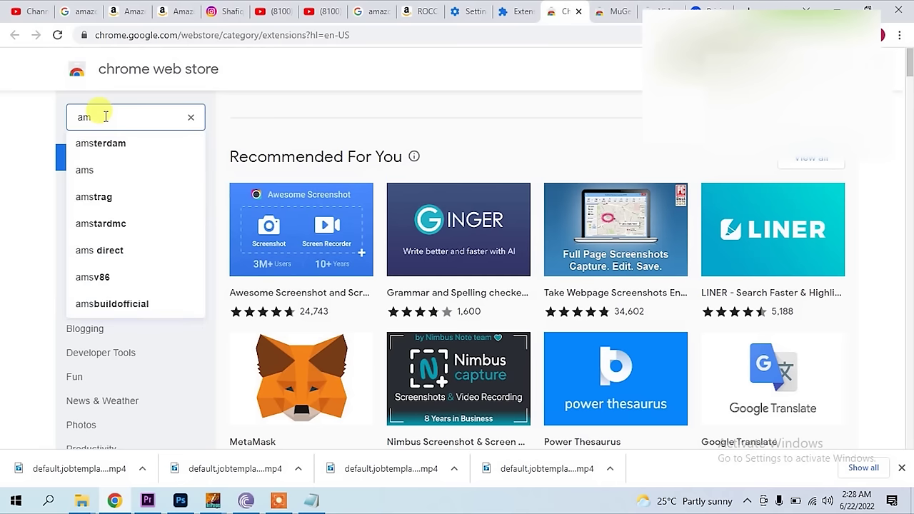
{"action": "type", "text": "azon "}
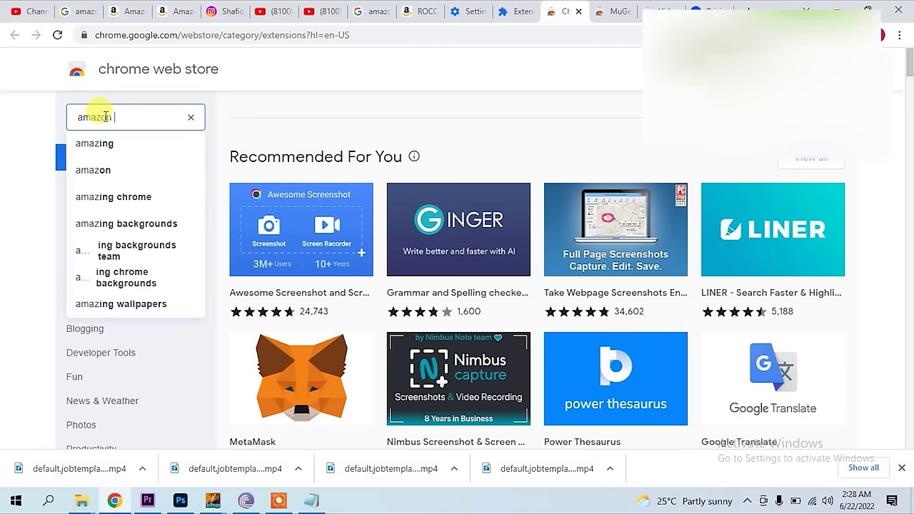
{"action": "type", "text": "vide"}
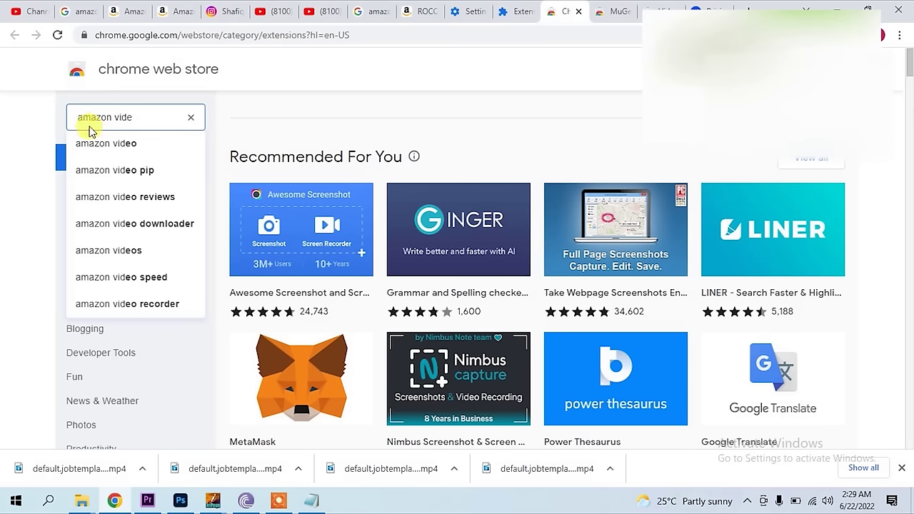
{"action": "left_click", "coordinate": [138, 223]}
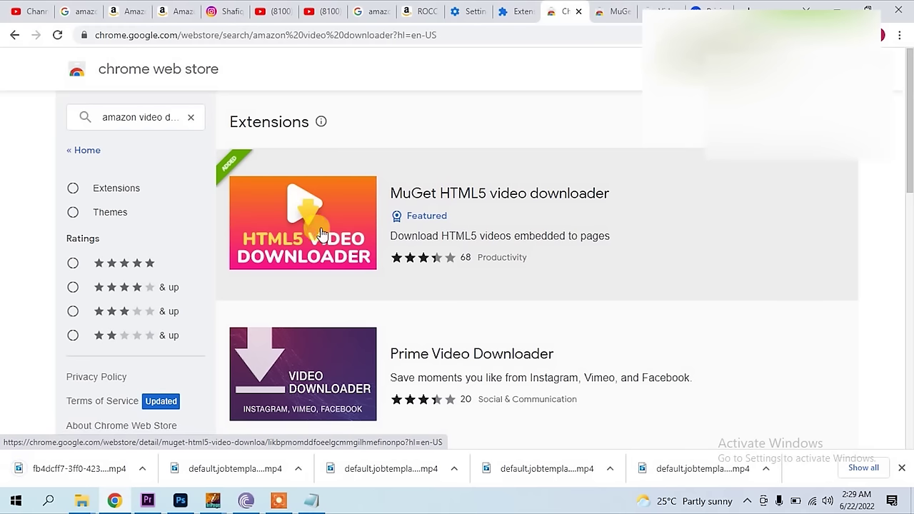
{"action": "left_click", "coordinate": [321, 233]}
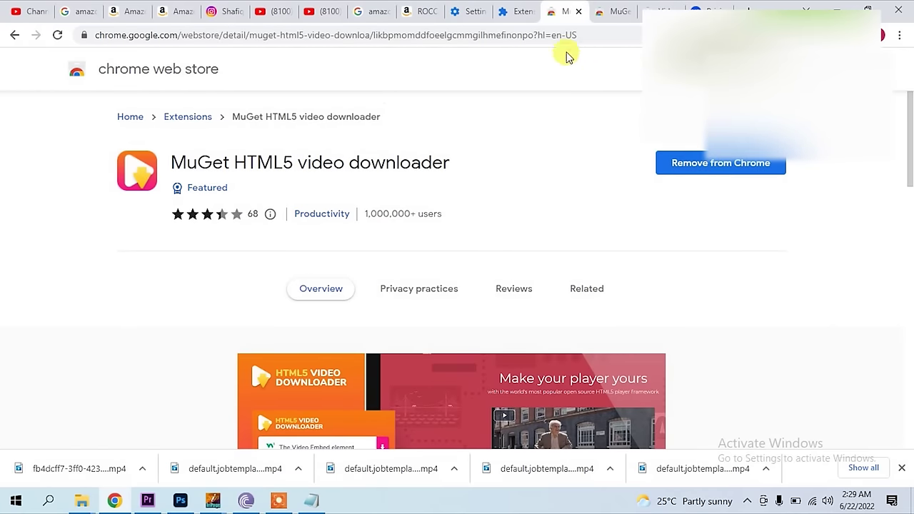
{"action": "left_click", "coordinate": [414, 11]}
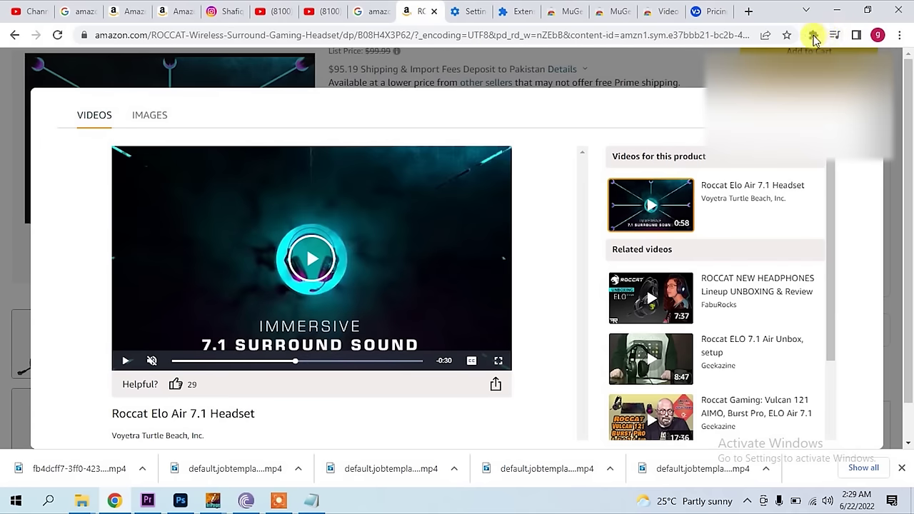
- Download the first page video with MuGet HTML5 video downloader and open the MP4 in a player
{"action": "left_click", "coordinate": [814, 36]}
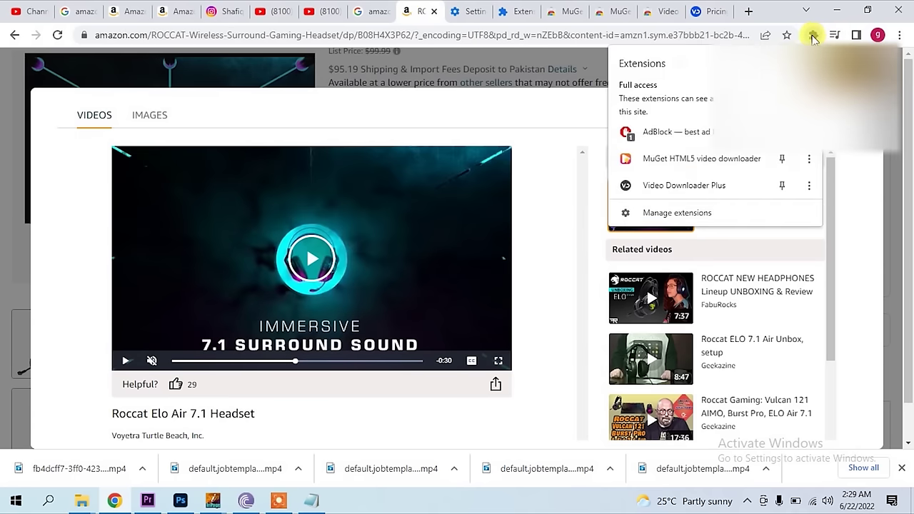
{"action": "left_click", "coordinate": [693, 163]}
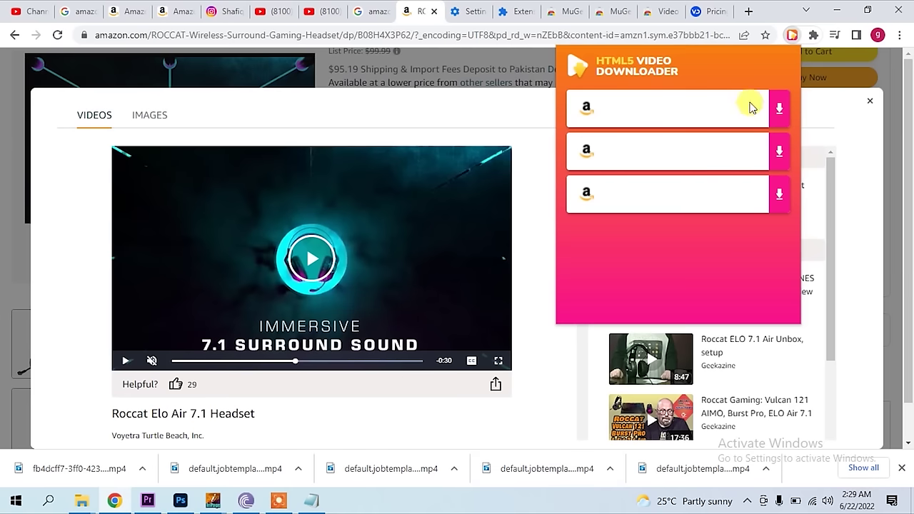
{"action": "left_click", "coordinate": [779, 111]}
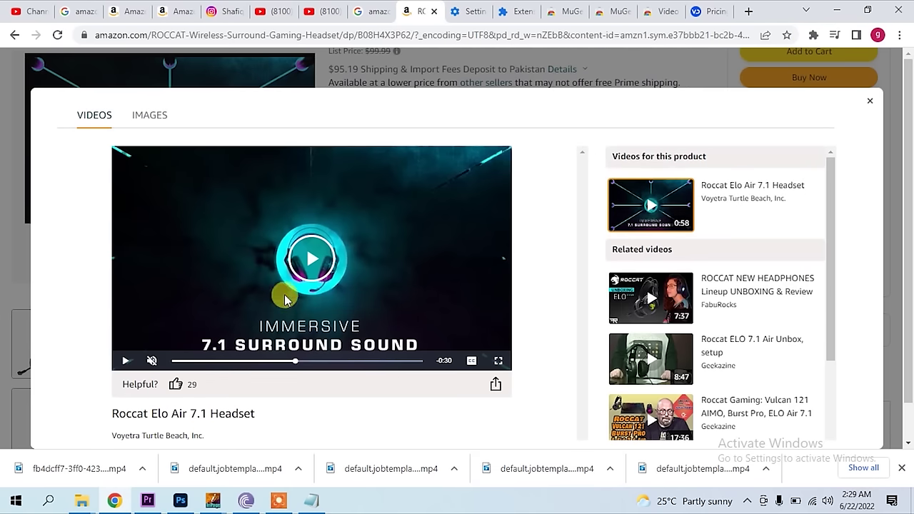
{"action": "left_click", "coordinate": [146, 468]}
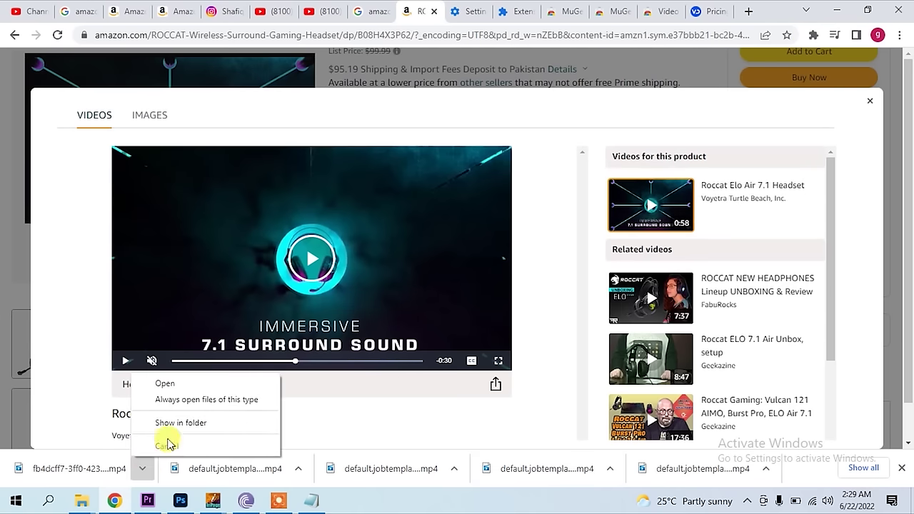
{"action": "left_click", "coordinate": [188, 382]}
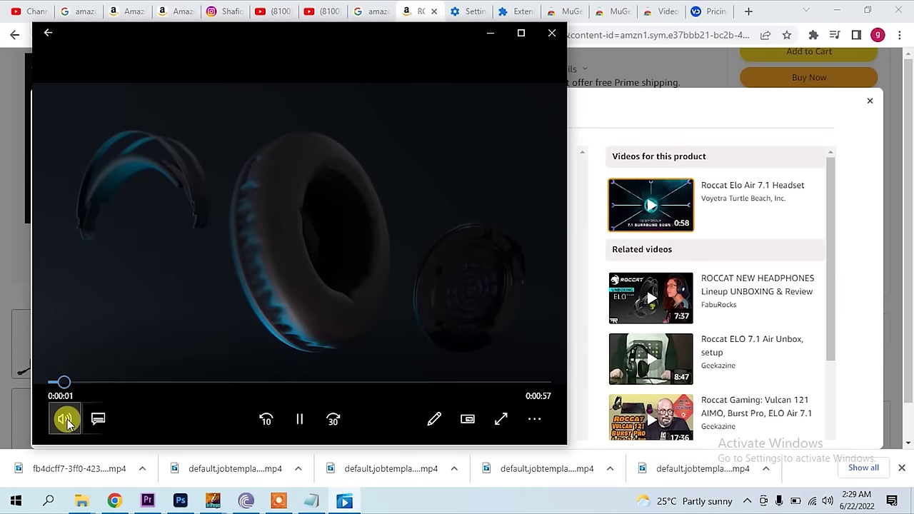
- Mute the downloaded ROCCAT video, skim it to near the end, and close Movies & TV
{"action": "left_click", "coordinate": [67, 420]}
{"action": "left_click", "coordinate": [67, 420]}
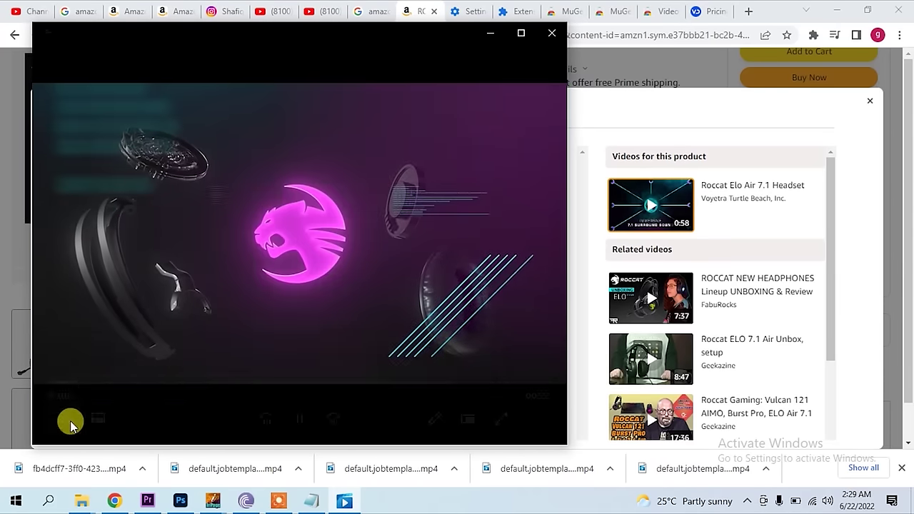
{"action": "left_click", "coordinate": [68, 421]}
{"action": "left_click_drag", "start_coordinate": [102, 376], "coordinate": [35, 382]}
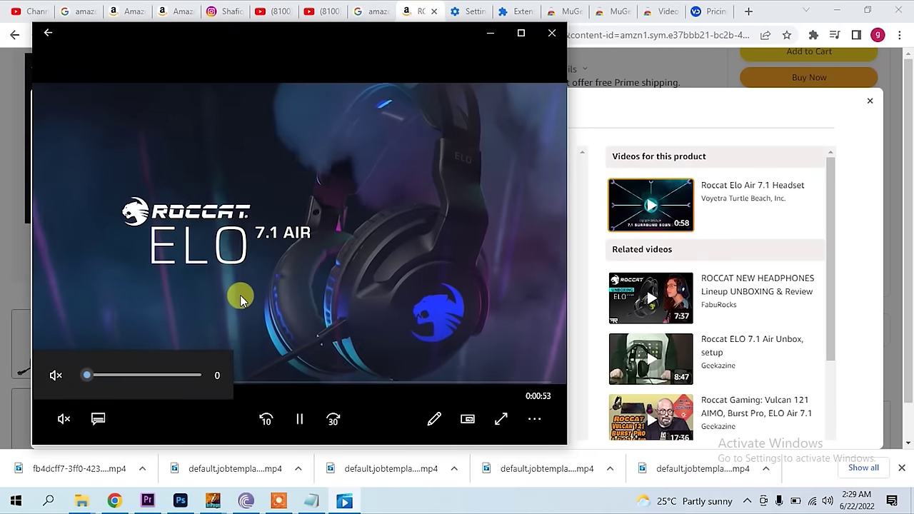
{"action": "mouse_move", "coordinate": [237, 295]}
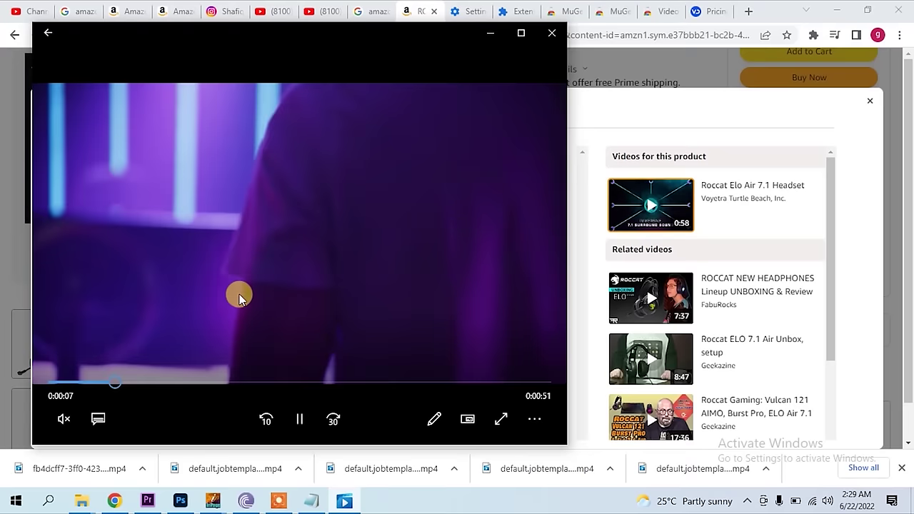
{"action": "left_click", "coordinate": [255, 383]}
{"action": "left_click_drag", "start_coordinate": [278, 384], "coordinate": [482, 360]}
{"action": "left_click", "coordinate": [553, 35]}
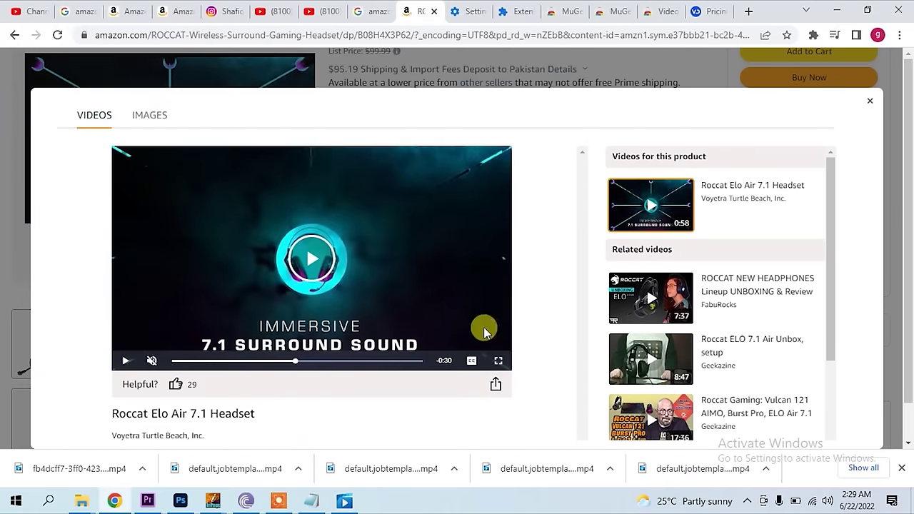
{"action": "left_click", "coordinate": [319, 15]}
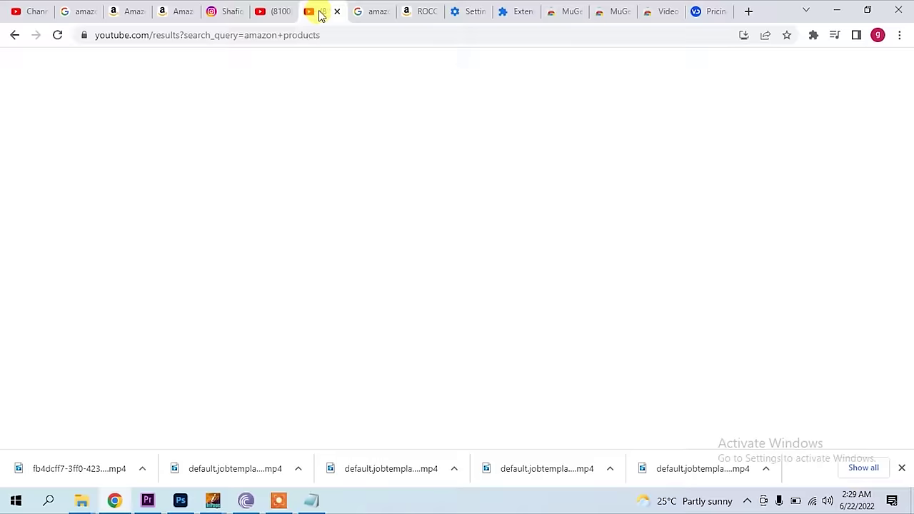
- Scroll through the channel's Videos tab of online-earning tutorial uploads
{"action": "left_click", "coordinate": [295, 14]}
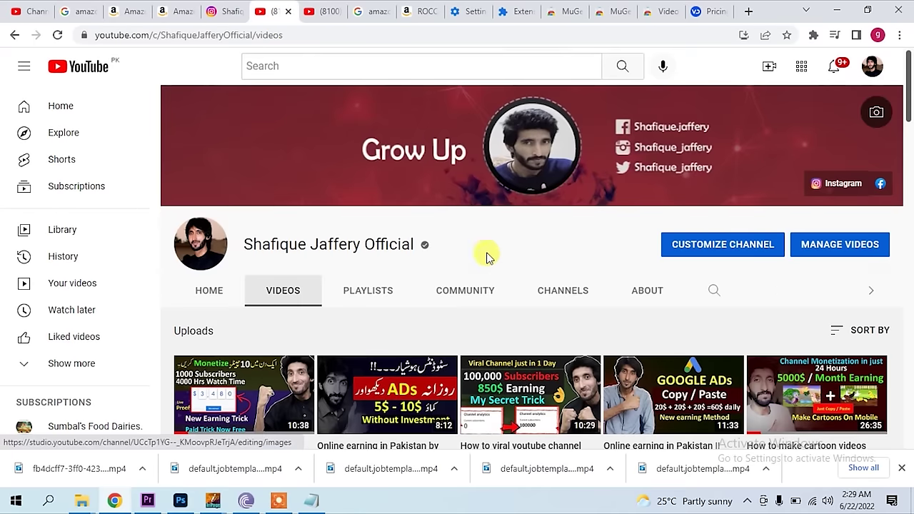
{"action": "scroll", "coordinate": [434, 271], "scroll_direction": "down", "scroll_amount": 2}
{"action": "scroll", "coordinate": [428, 270], "scroll_direction": "down", "scroll_amount": 2}
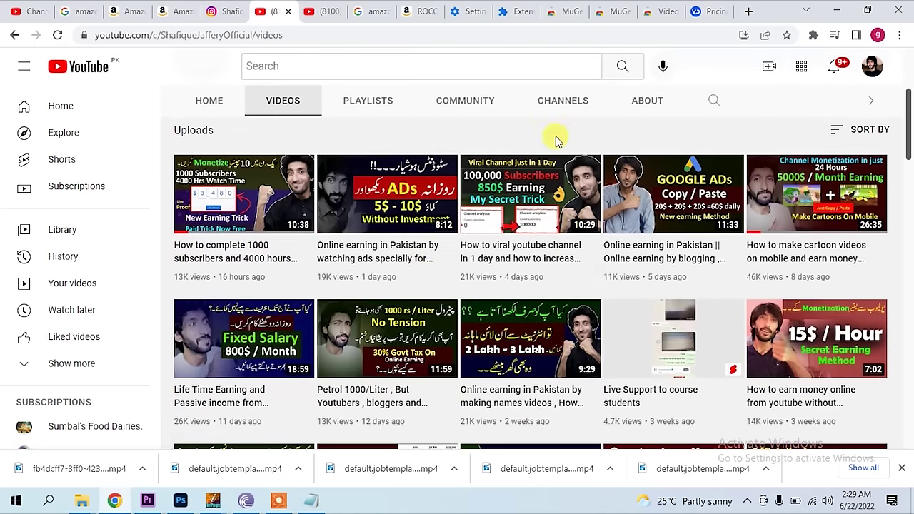
{"action": "mouse_move", "coordinate": [541, 207]}
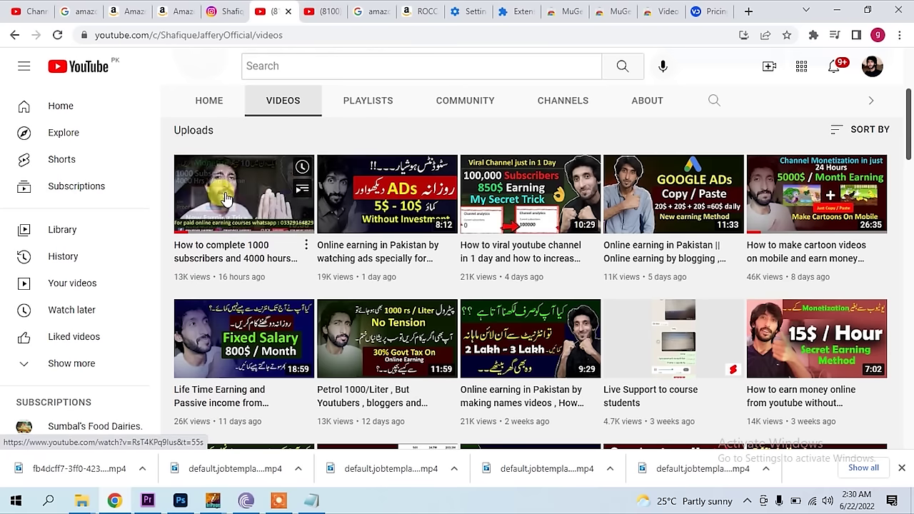
{"action": "left_click_drag", "start_coordinate": [910, 114], "coordinate": [912, 214]}
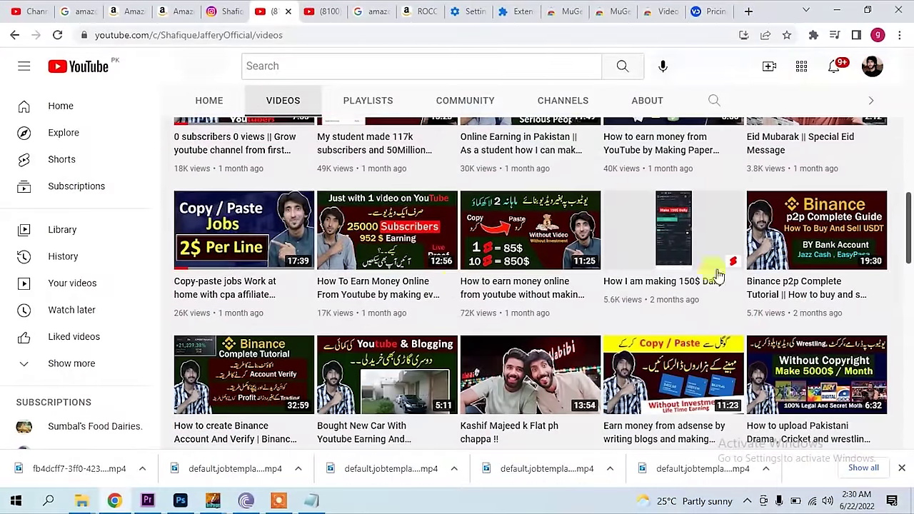
{"action": "mouse_move", "coordinate": [498, 250]}
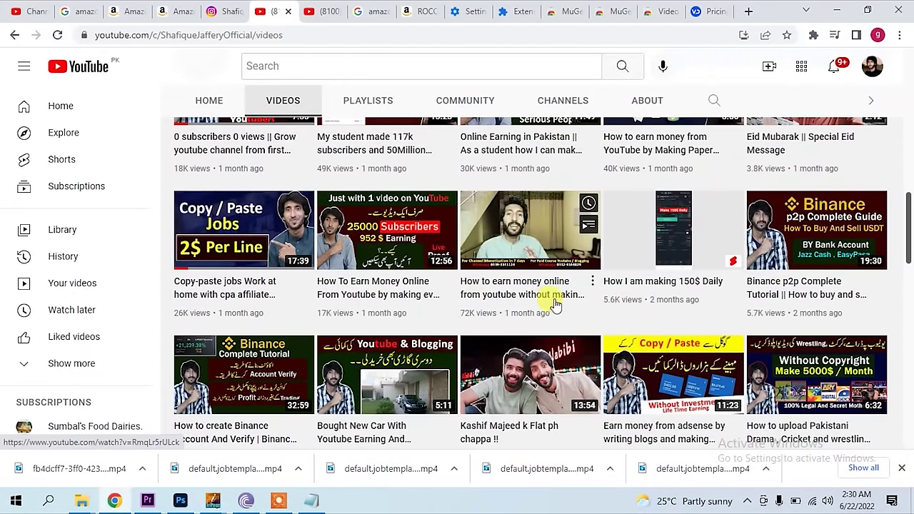
{"action": "mouse_move", "coordinate": [531, 211]}
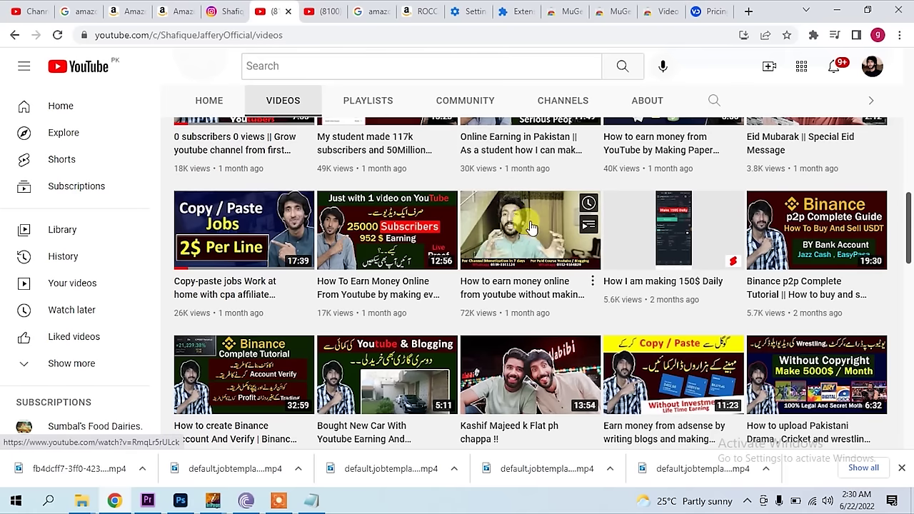
- Go back to the 'amazon products' results and look over the gadget video thumbnails
{"action": "left_click_drag", "start_coordinate": [906, 239], "coordinate": [911, 84]}
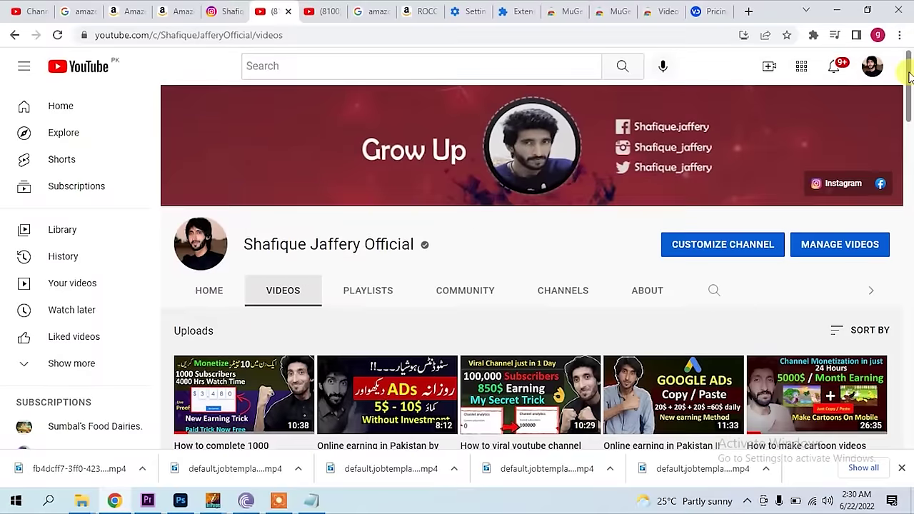
{"action": "left_click", "coordinate": [322, 11]}
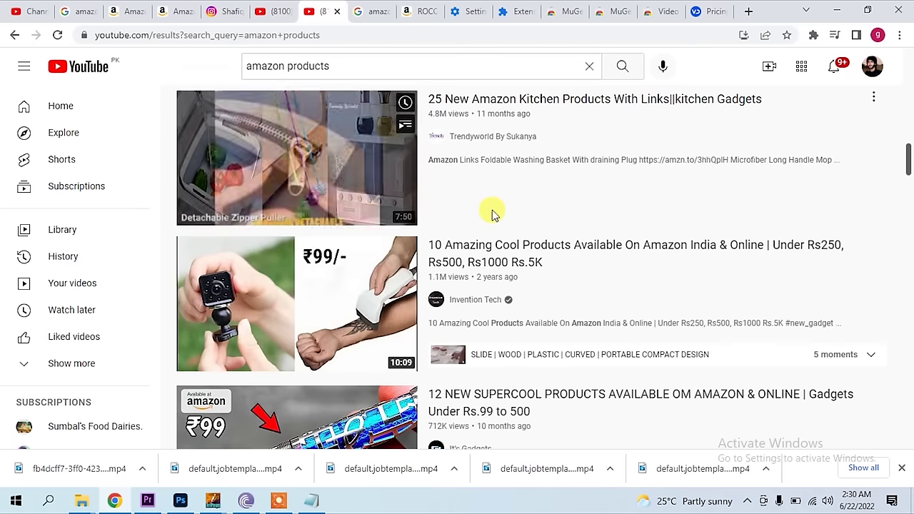
{"action": "mouse_move", "coordinate": [365, 243]}
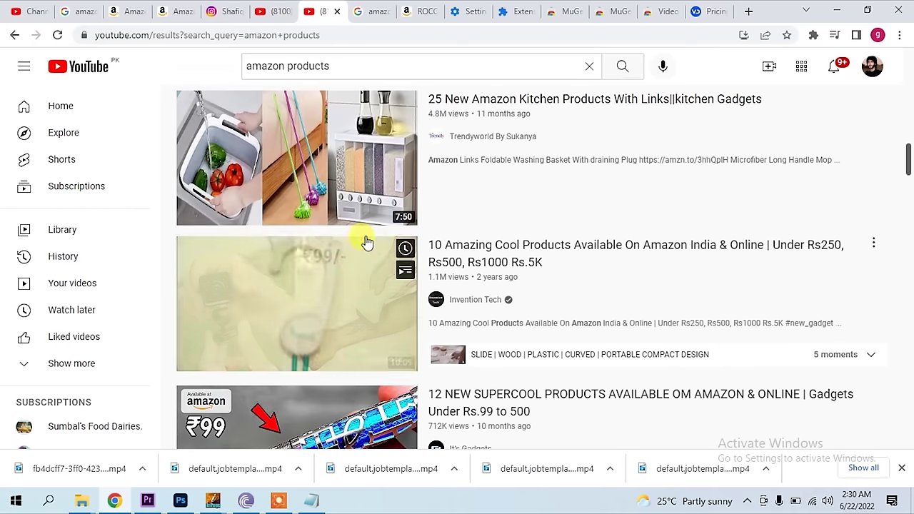
{"action": "mouse_move", "coordinate": [565, 184]}
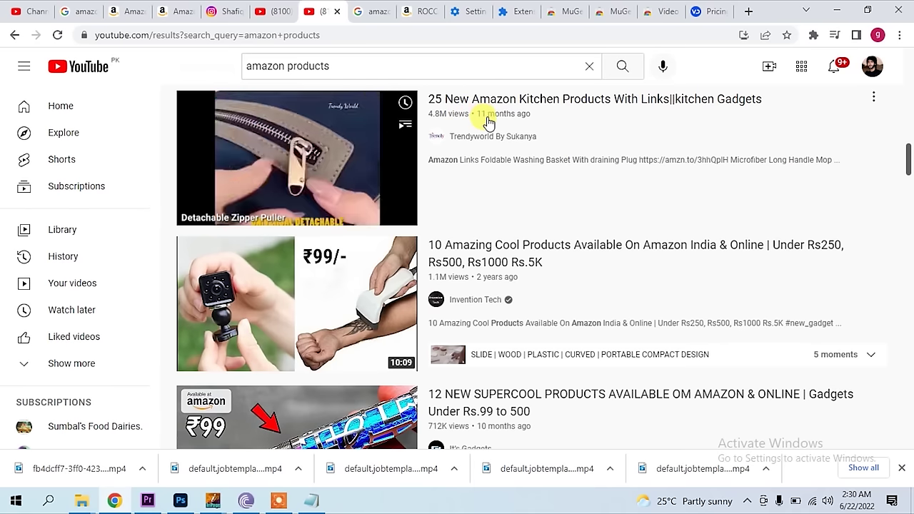
{"action": "mouse_move", "coordinate": [478, 294]}
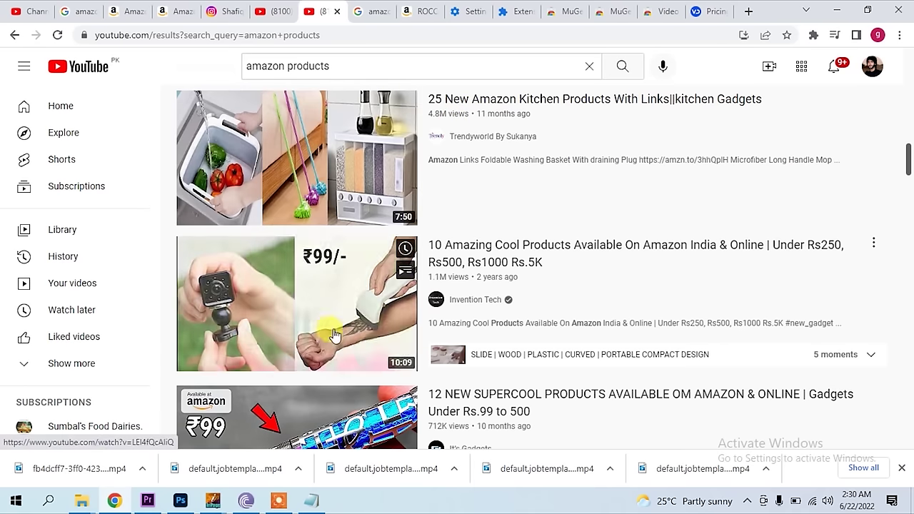
{"action": "mouse_move", "coordinate": [325, 204]}
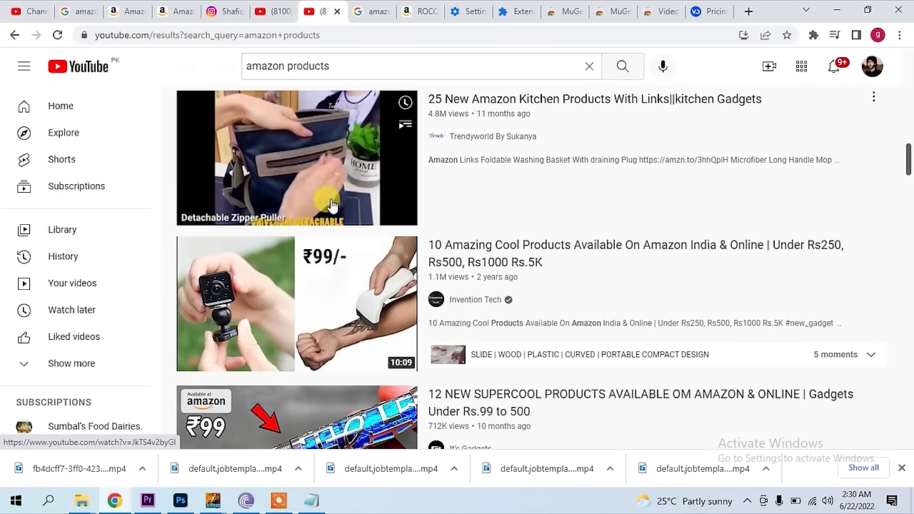
{"action": "left_click_drag", "start_coordinate": [338, 66], "coordinate": [235, 66]}
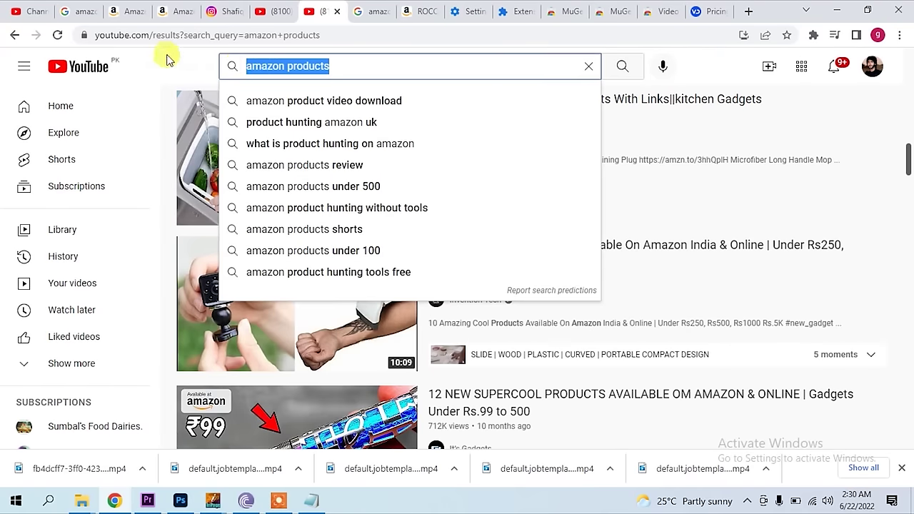
{"action": "left_click", "coordinate": [167, 60]}
- Open the '12 NEW SUPERCOOL PRODUCTS' video and expand its description to browse the amzn.to links
{"action": "left_click", "coordinate": [247, 411]}
{"action": "scroll", "coordinate": [249, 325], "scroll_direction": "down", "scroll_amount": 3}
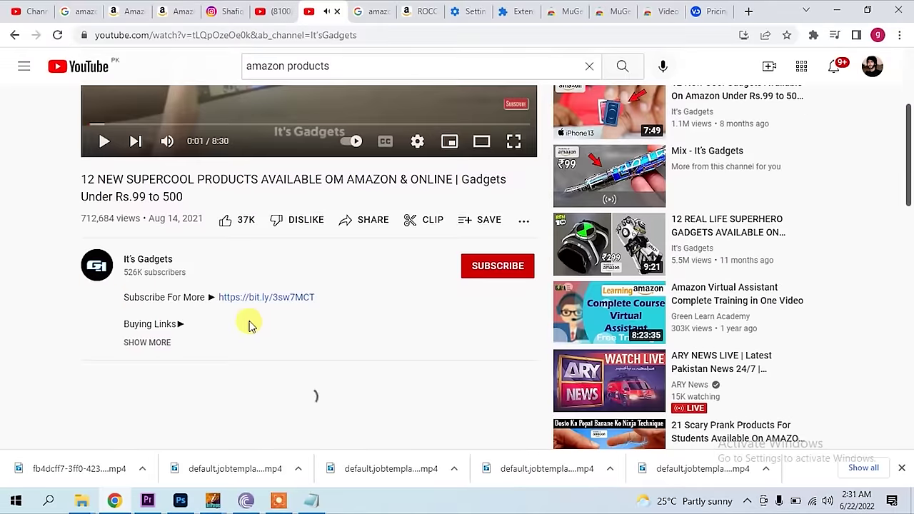
{"action": "left_click", "coordinate": [147, 342]}
{"action": "scroll", "coordinate": [274, 347], "scroll_direction": "down", "scroll_amount": 2}
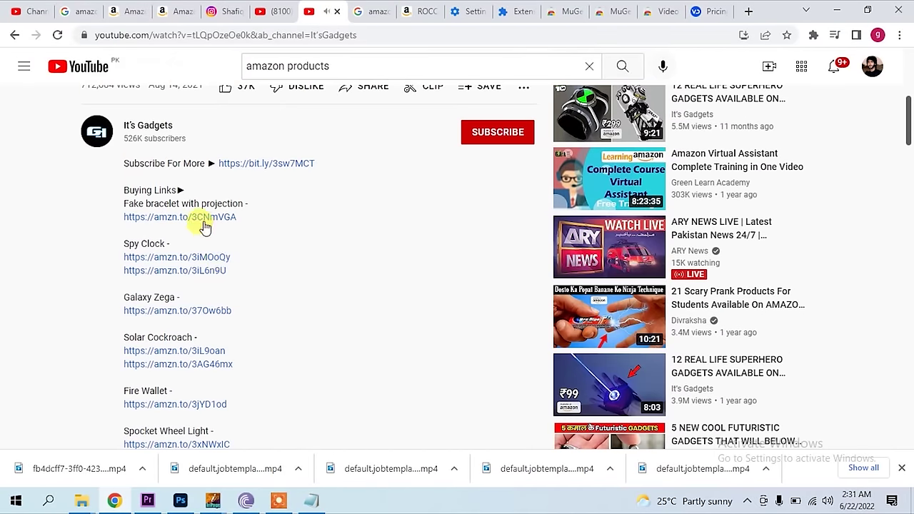
{"action": "scroll", "coordinate": [428, 247], "scroll_direction": "up", "scroll_amount": 3}
{"action": "scroll", "coordinate": [400, 218], "scroll_direction": "down", "scroll_amount": 3}
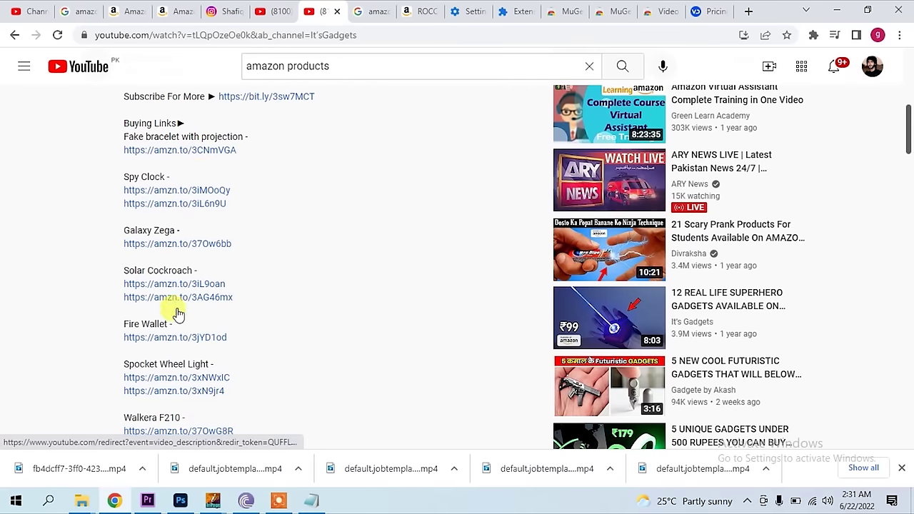
{"action": "scroll", "coordinate": [176, 329], "scroll_direction": "down", "scroll_amount": 2}
{"action": "scroll", "coordinate": [190, 250], "scroll_direction": "down", "scroll_amount": 5}
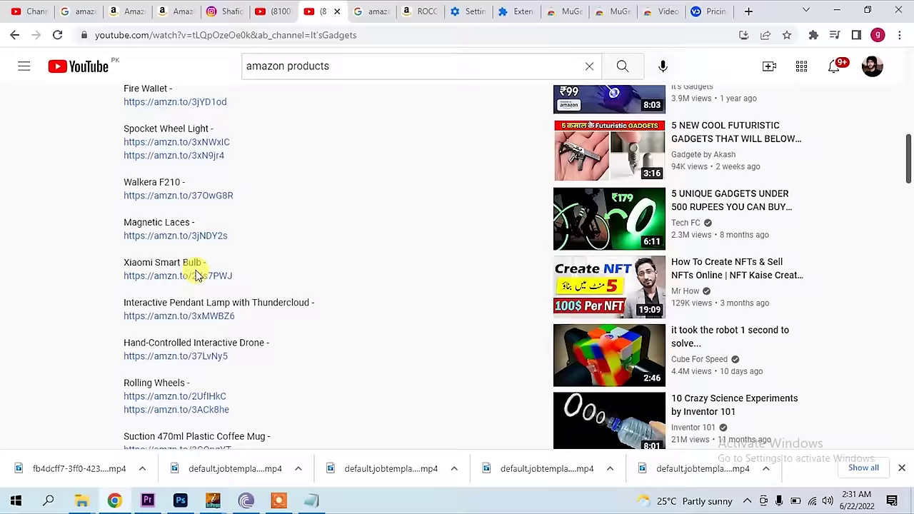
{"action": "scroll", "coordinate": [204, 296], "scroll_direction": "up", "scroll_amount": 10}
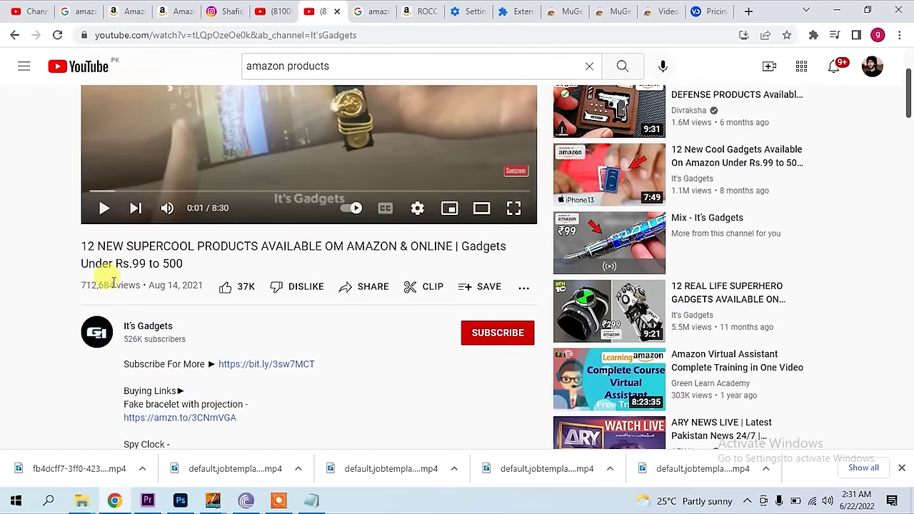
{"action": "scroll", "coordinate": [317, 378], "scroll_direction": "down", "scroll_amount": 2}
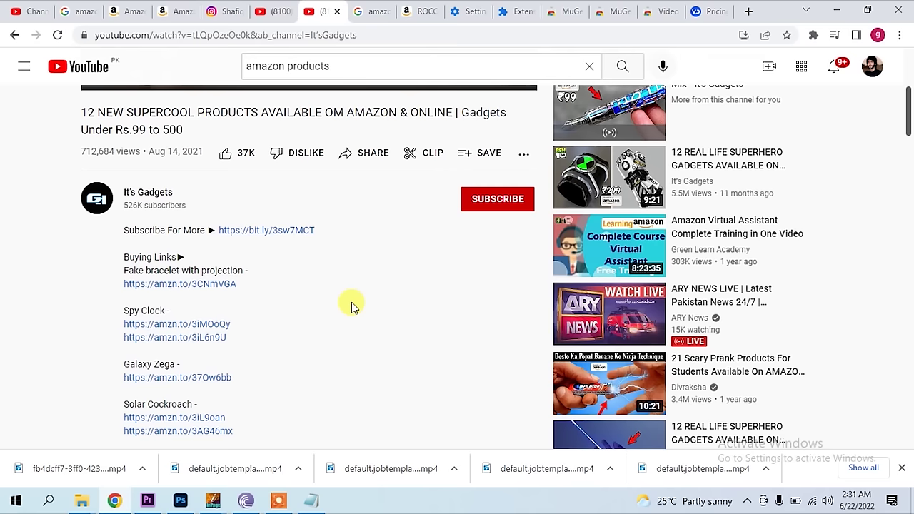
{"action": "scroll", "coordinate": [240, 304], "scroll_direction": "up", "scroll_amount": 3}
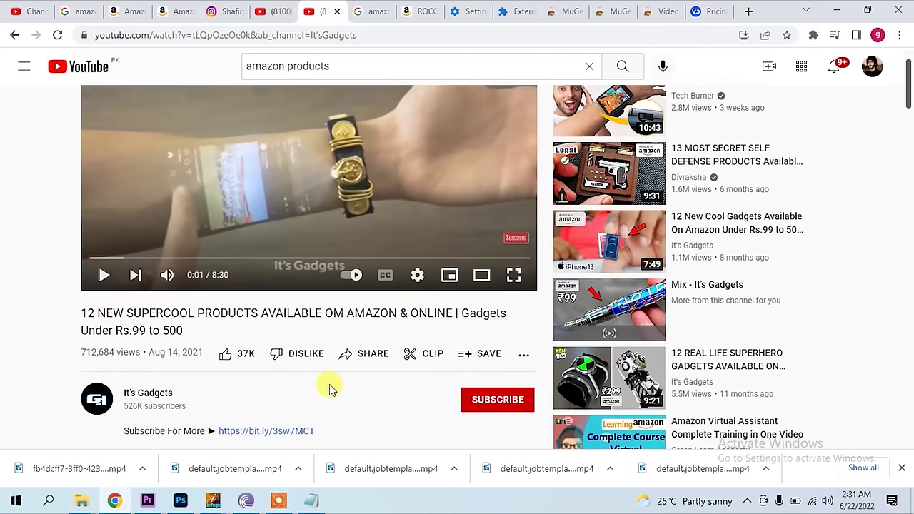
{"action": "scroll", "coordinate": [328, 384], "scroll_direction": "up", "scroll_amount": 1}
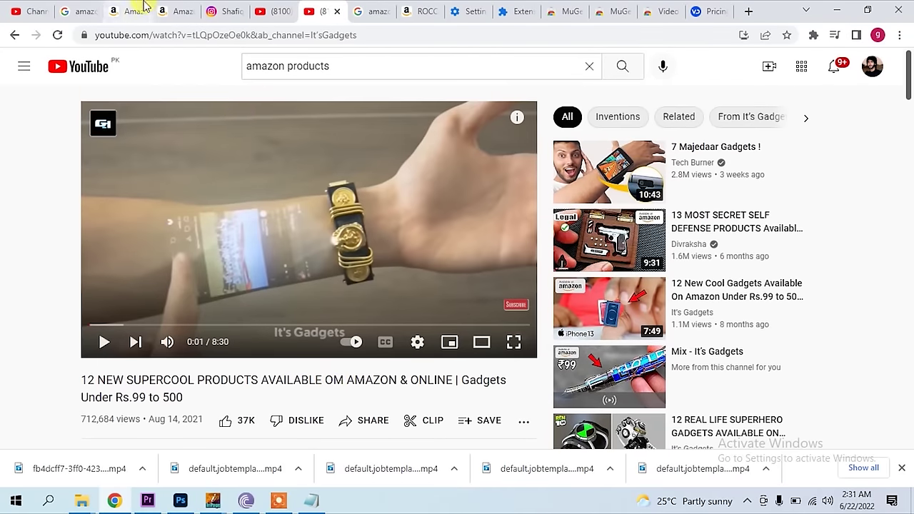
- Switch back to the ROCCAT headset product tab and close its video viewer
{"action": "left_click", "coordinate": [179, 8]}
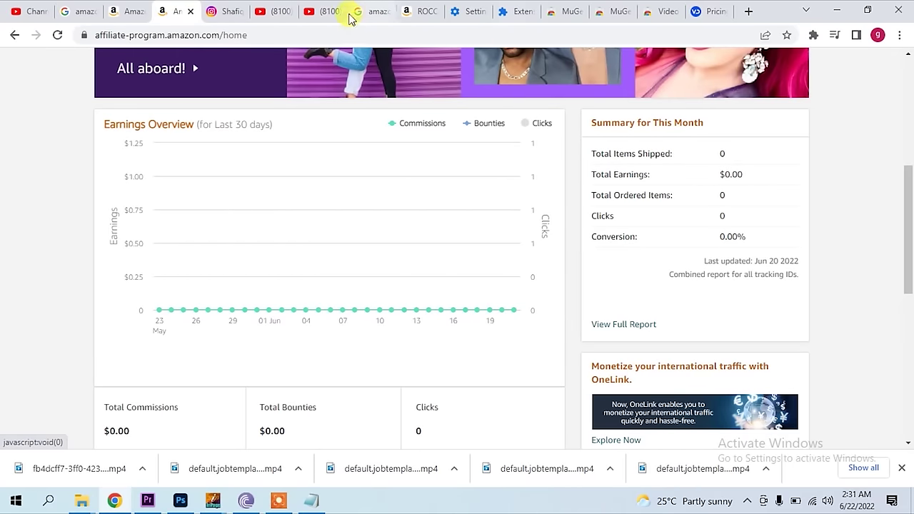
{"action": "left_click", "coordinate": [422, 11]}
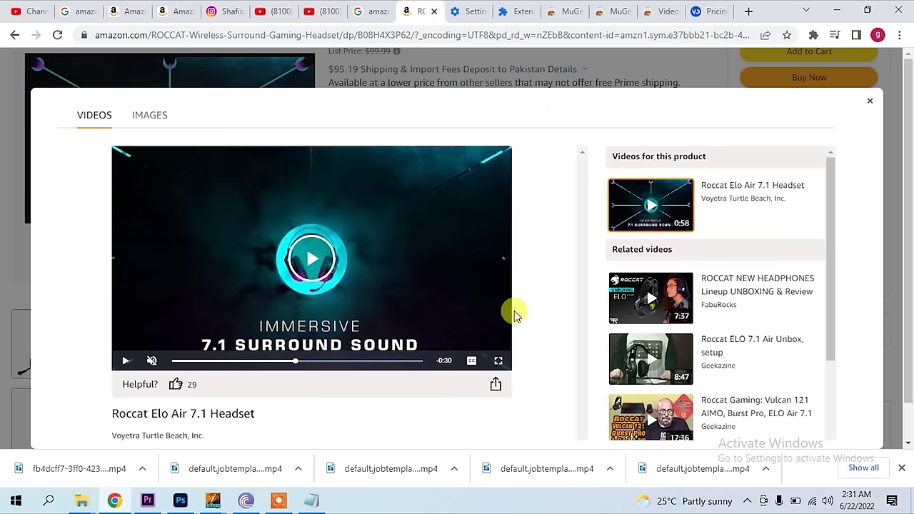
{"action": "left_click", "coordinate": [870, 98]}
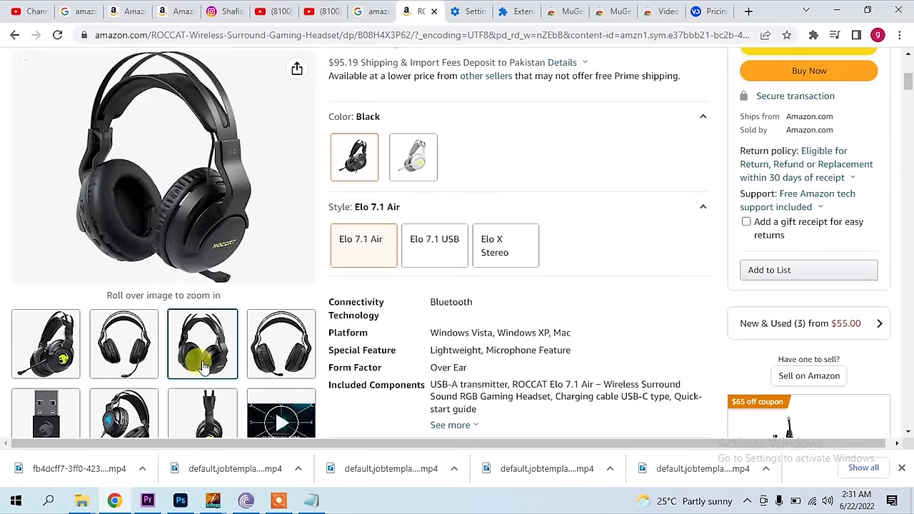
{"action": "scroll", "coordinate": [527, 343], "scroll_direction": "up", "scroll_amount": 5}
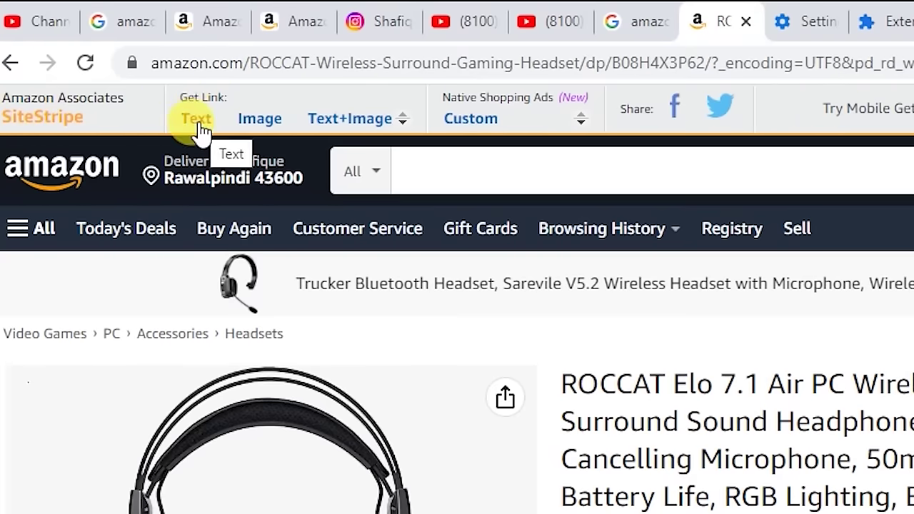
{"action": "left_click", "coordinate": [202, 130]}
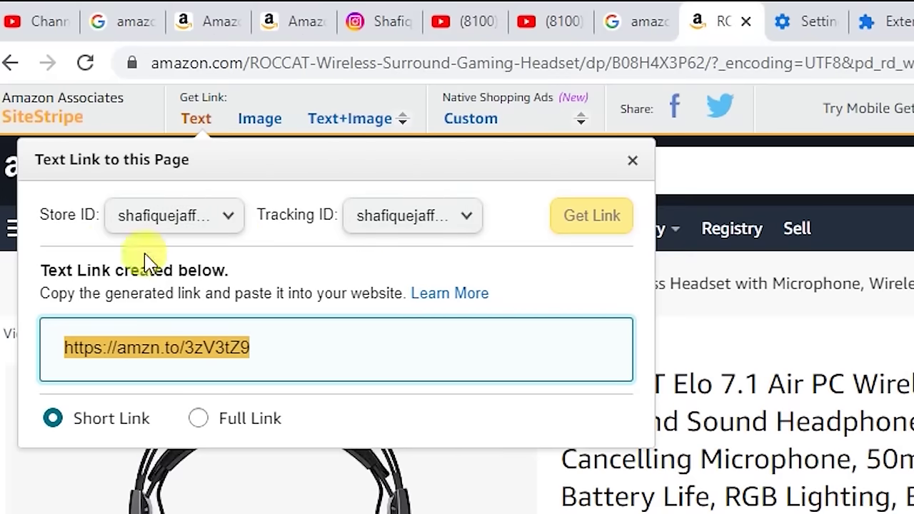
{"action": "right_click", "coordinate": [221, 361]}
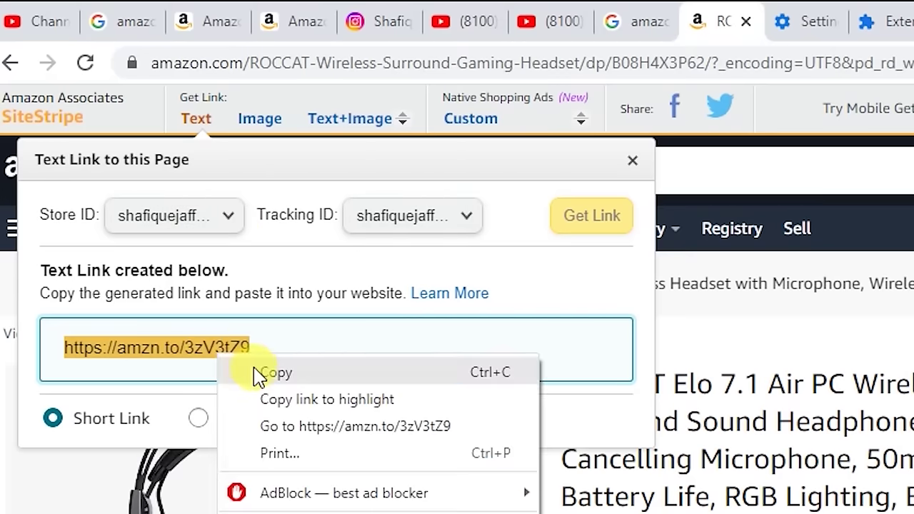
{"action": "left_click", "coordinate": [259, 373]}
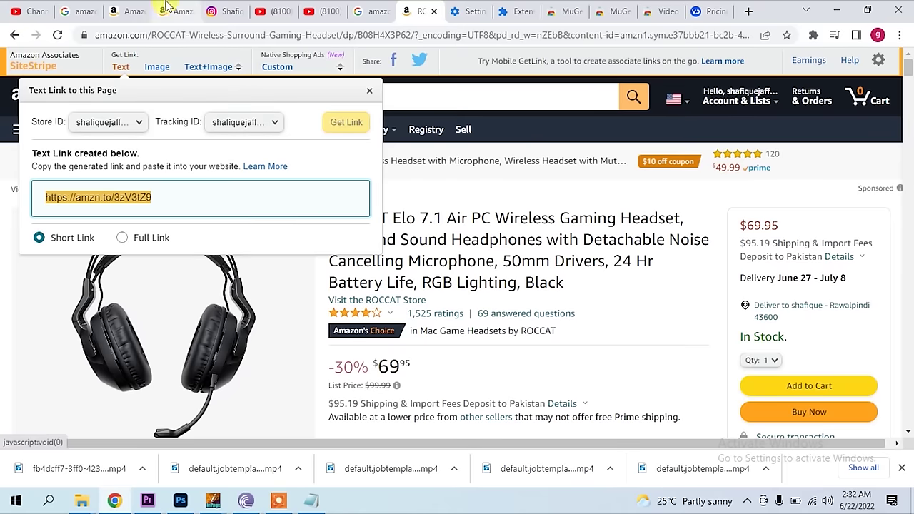
{"action": "left_click", "coordinate": [333, 11]}
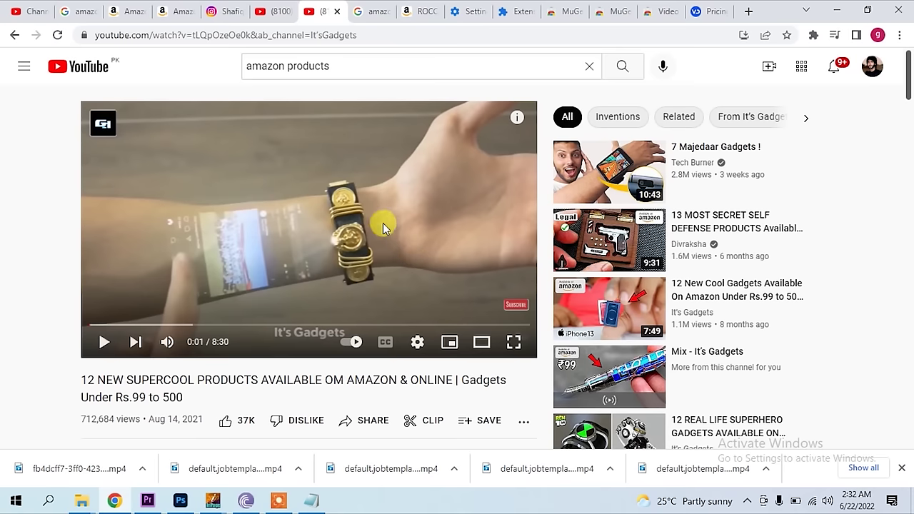
- Review the YouTube description's amzn.to buying links, then return to the ROCCAT headset product tab
{"action": "scroll", "coordinate": [337, 316], "scroll_direction": "down", "scroll_amount": 4}
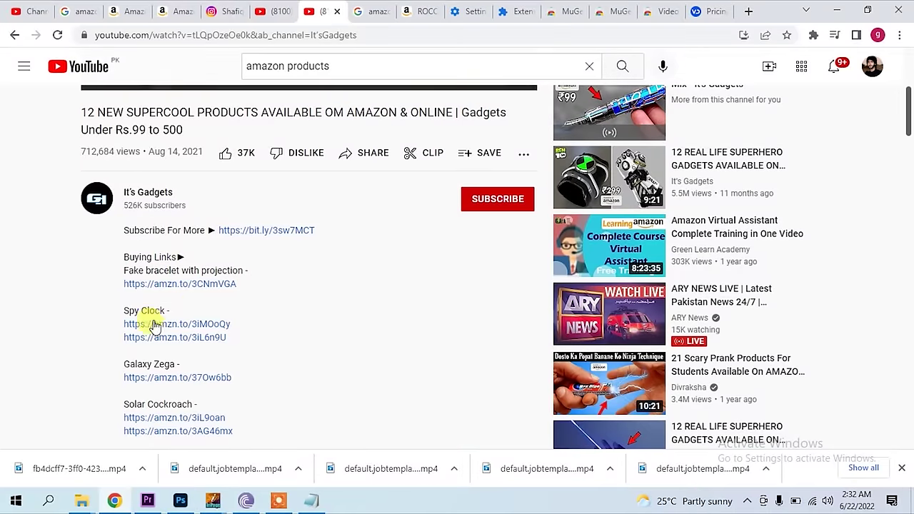
{"action": "scroll", "coordinate": [150, 319], "scroll_direction": "down", "scroll_amount": 1}
{"action": "left_click_drag", "start_coordinate": [135, 244], "coordinate": [123, 234]}
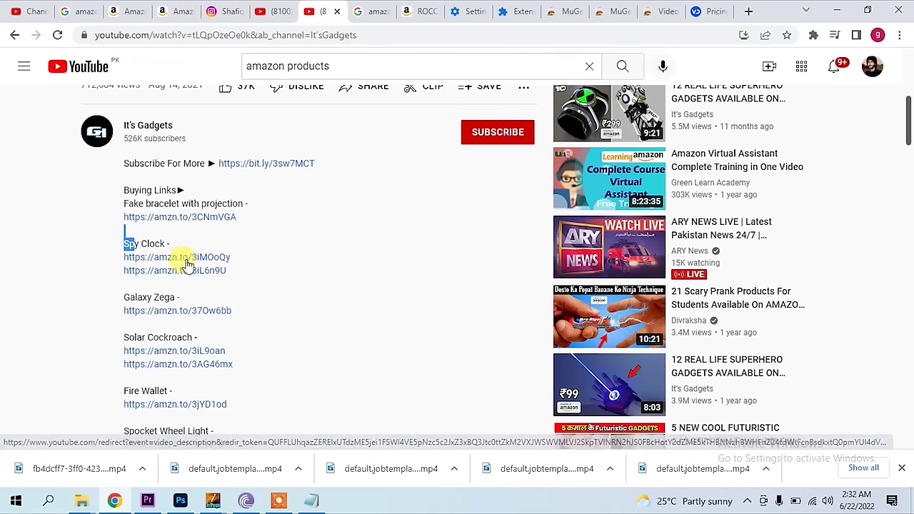
{"action": "left_click", "coordinate": [177, 8]}
{"action": "left_click", "coordinate": [411, 10]}
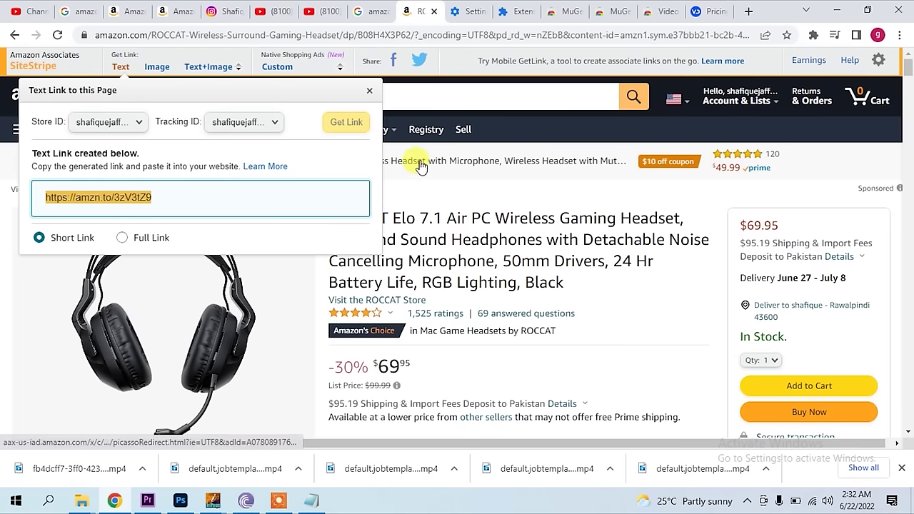
- Close the SiteStripe Text Link panel and browse the $69.95 ROCCAT Elo 7.1 Air headset listing
{"action": "left_click", "coordinate": [419, 101]}
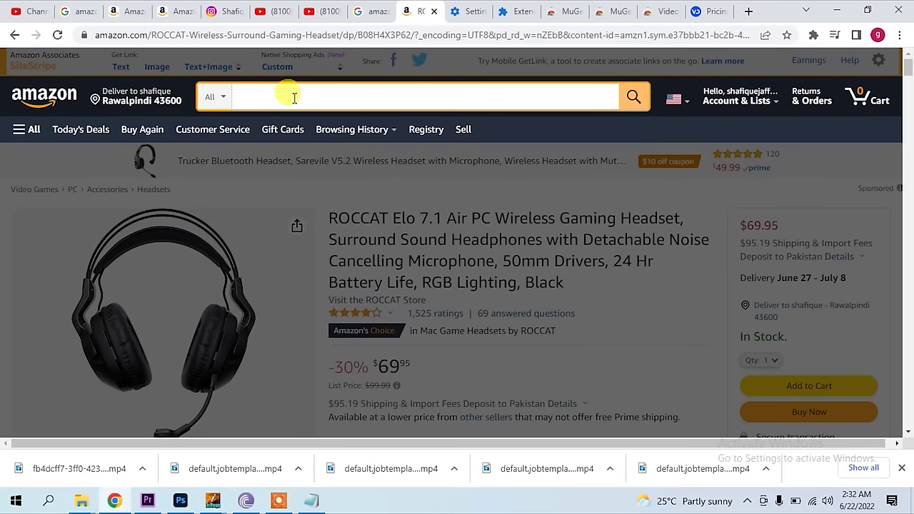
{"action": "left_click", "coordinate": [35, 245]}
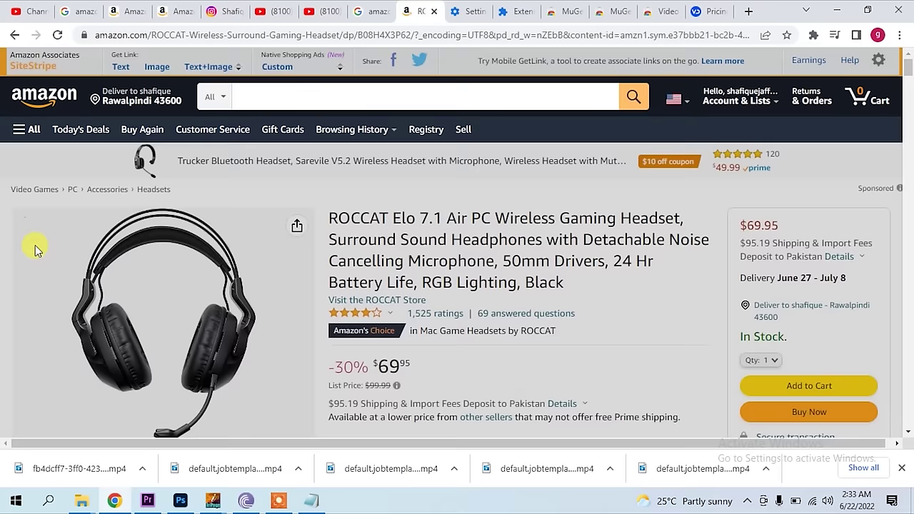
{"action": "scroll", "coordinate": [449, 303], "scroll_direction": "down", "scroll_amount": 2}
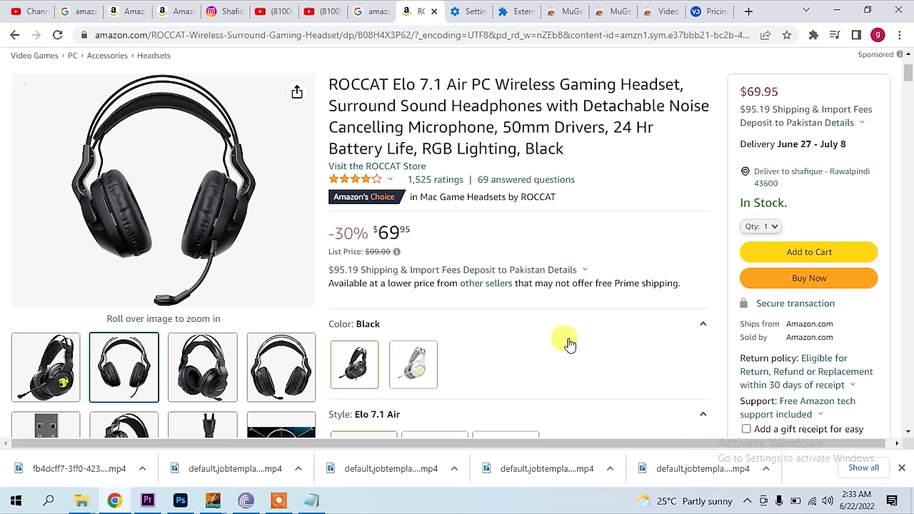
{"action": "scroll", "coordinate": [438, 288], "scroll_direction": "up", "scroll_amount": 3}
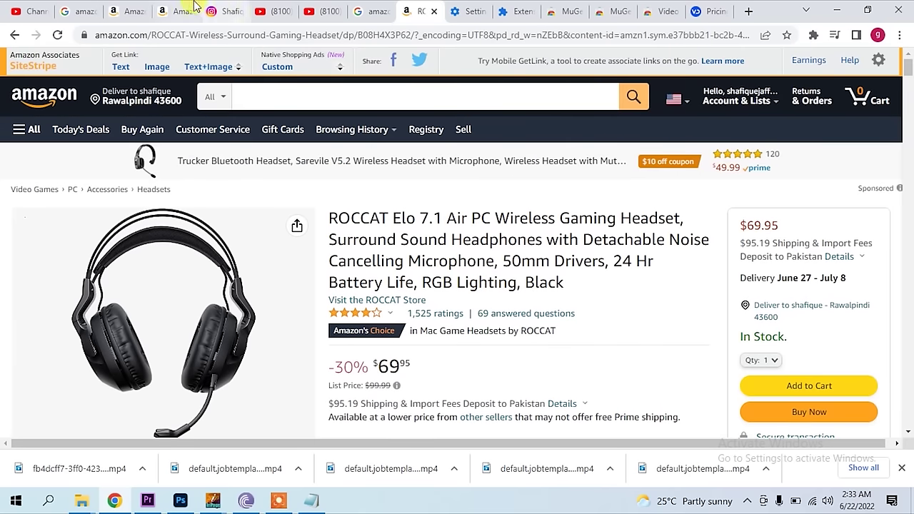
{"action": "left_click", "coordinate": [175, 10]}
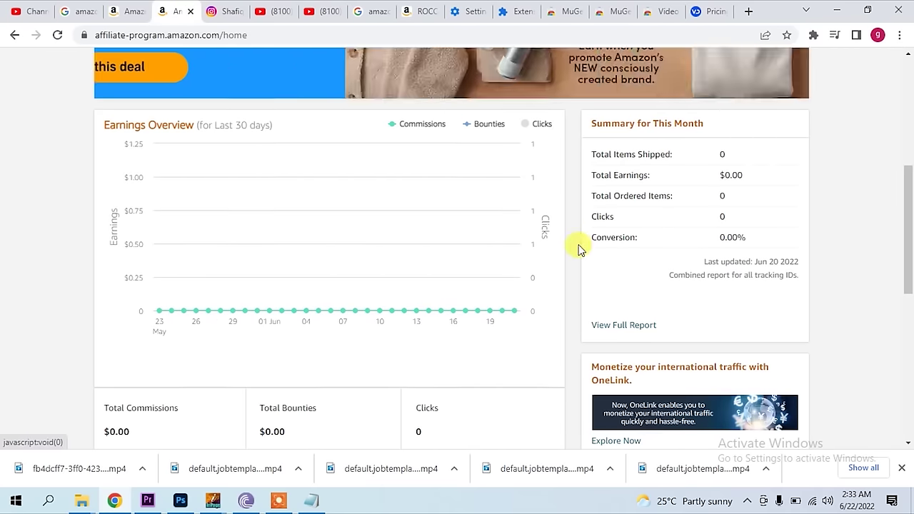
- Open the payment method settings: United States, Pay by check, $100 minimum payment
{"action": "scroll", "coordinate": [587, 211], "scroll_direction": "up", "scroll_amount": 5}
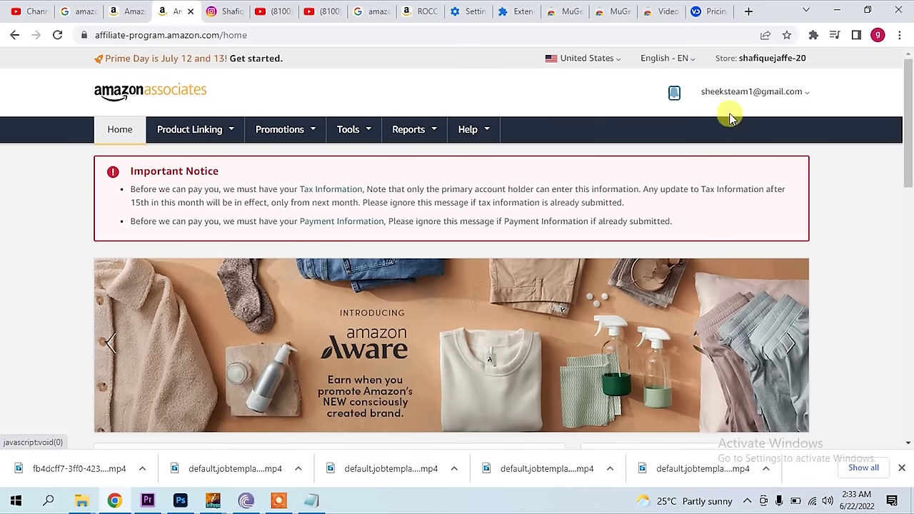
{"action": "mouse_move", "coordinate": [737, 101]}
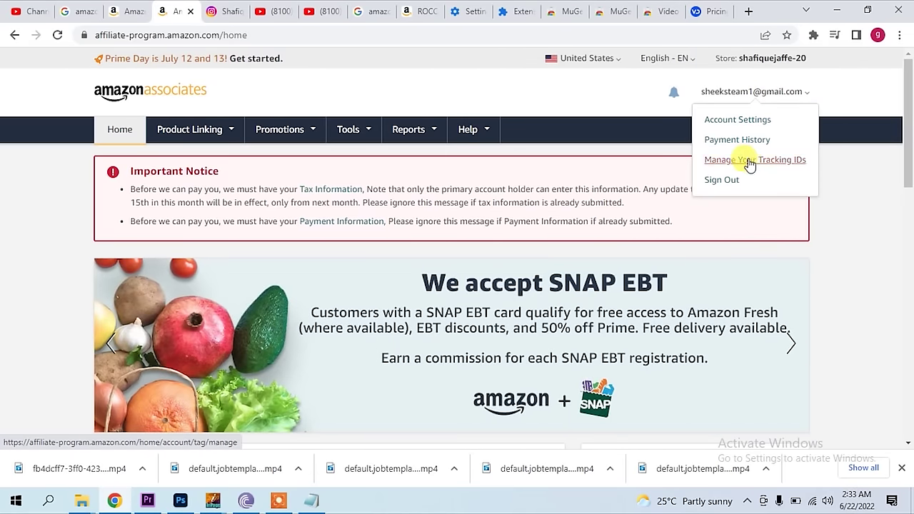
{"action": "left_click", "coordinate": [742, 141]}
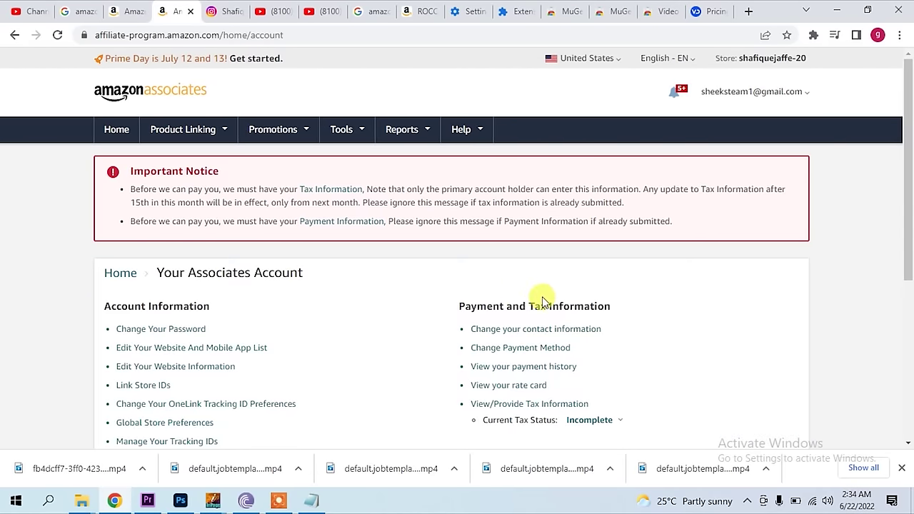
{"action": "scroll", "coordinate": [543, 285], "scroll_direction": "down", "scroll_amount": 2}
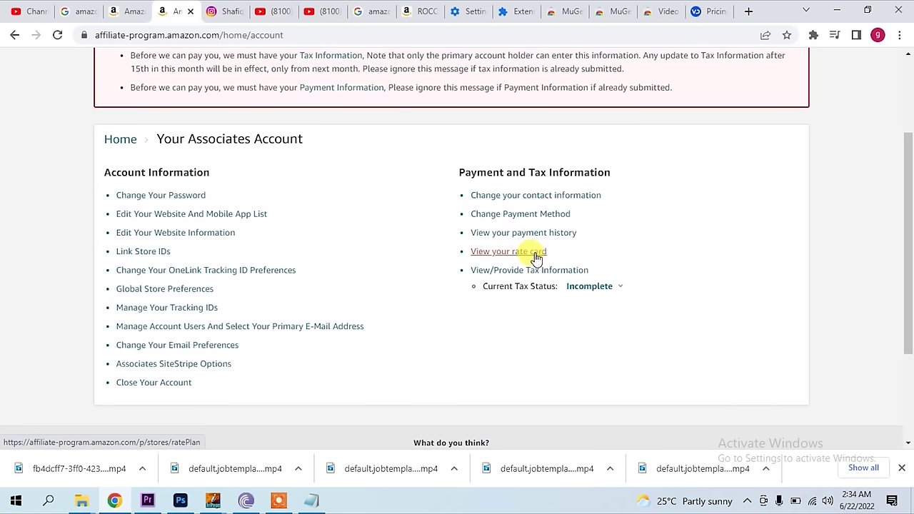
{"action": "left_click", "coordinate": [541, 215]}
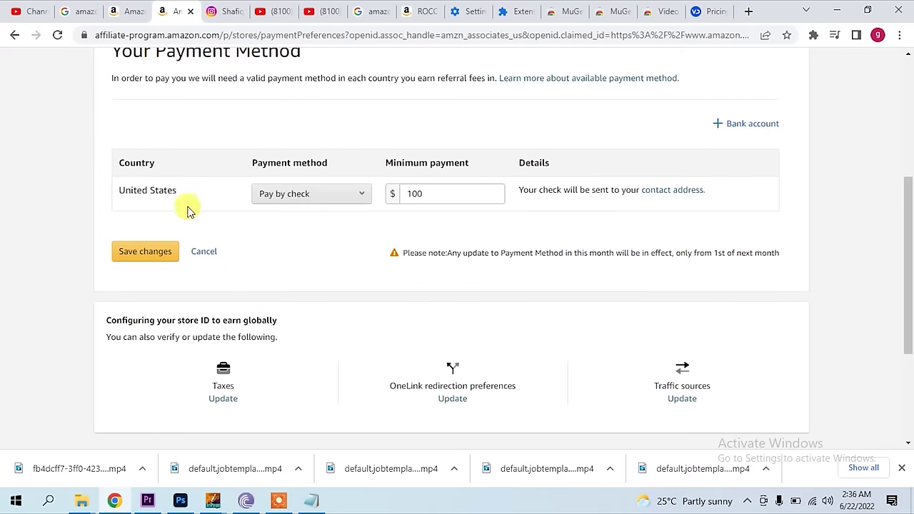
- Keep Pay by check as the payment method and view the empty bank accounts list
{"action": "left_click_drag", "start_coordinate": [154, 197], "coordinate": [206, 194]}
{"action": "left_click", "coordinate": [317, 196]}
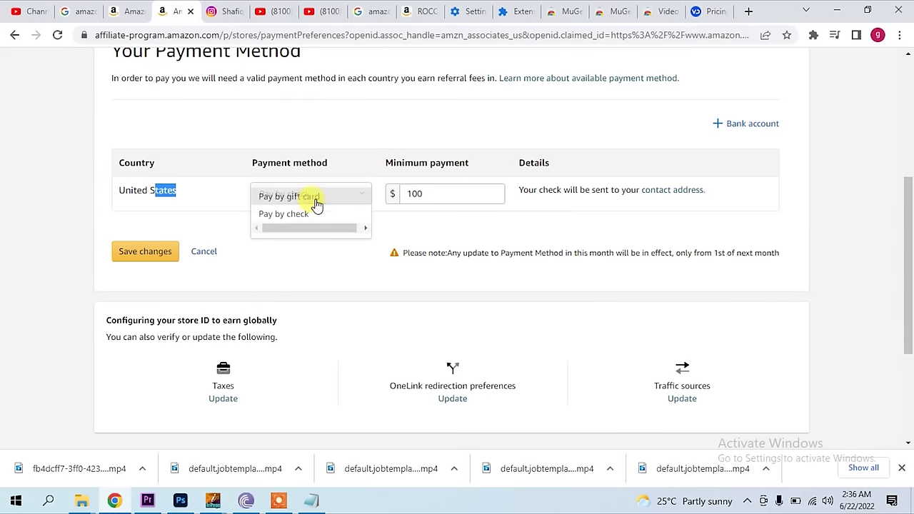
{"action": "left_click", "coordinate": [356, 138]}
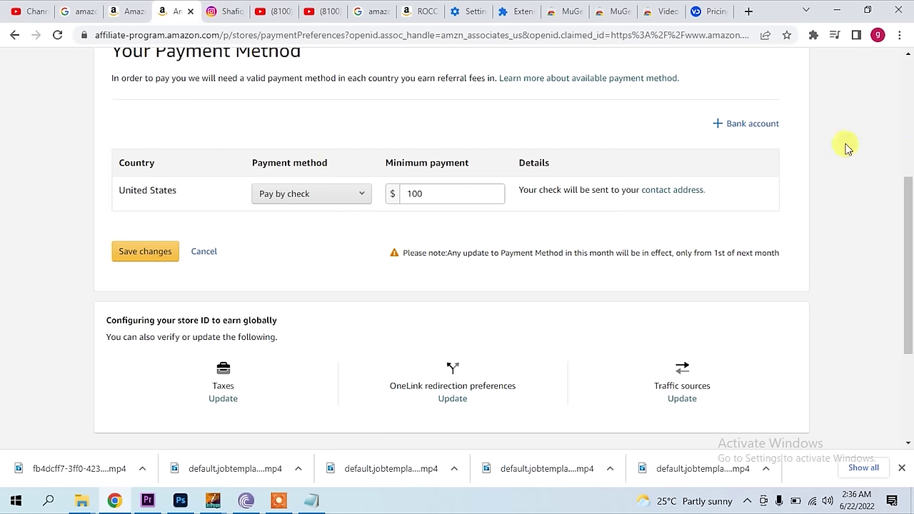
{"action": "left_click", "coordinate": [719, 127]}
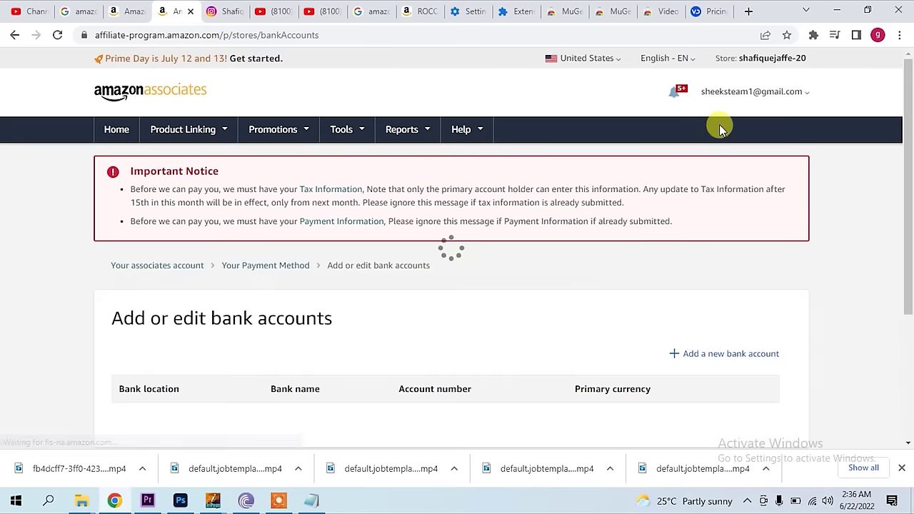
- Read the home page's Important Notice and start the Tax Information Interview
{"action": "scroll", "coordinate": [552, 268], "scroll_direction": "down", "scroll_amount": 2}
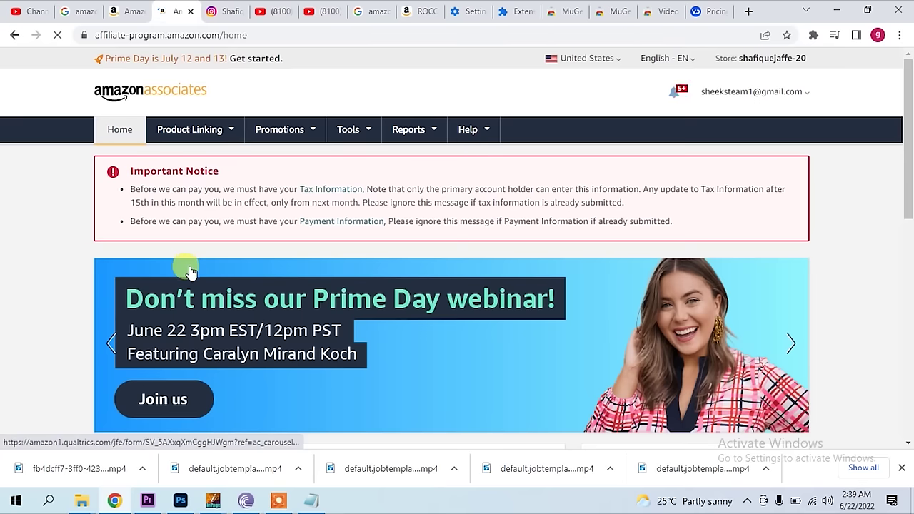
{"action": "double_click", "coordinate": [163, 171]}
{"action": "left_click_drag", "start_coordinate": [162, 171], "coordinate": [320, 190]}
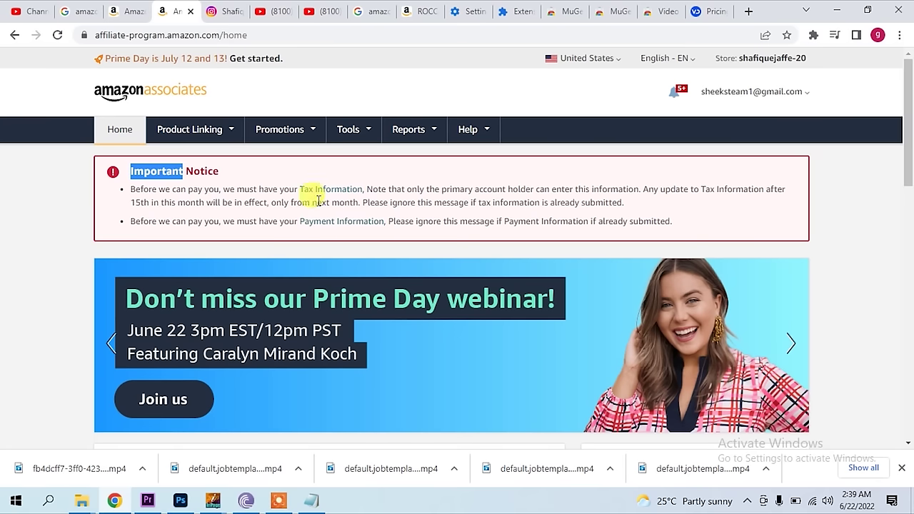
{"action": "left_click", "coordinate": [329, 195]}
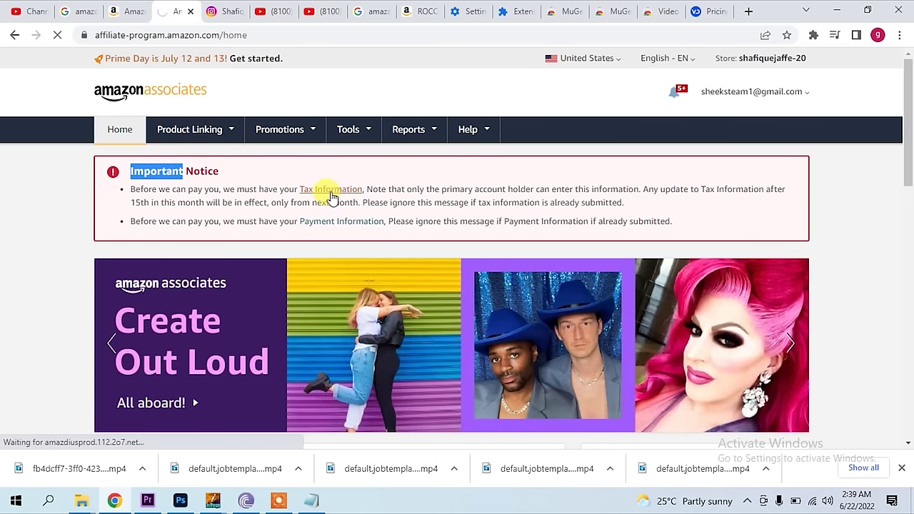
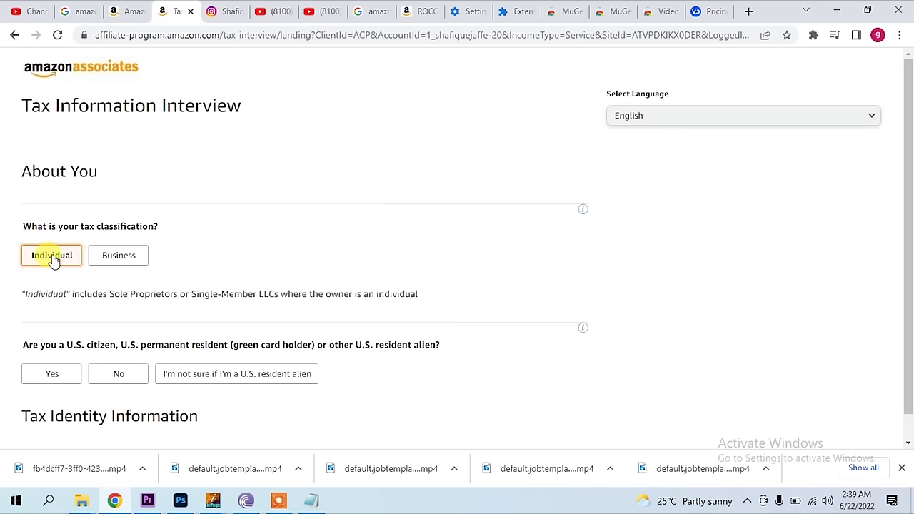
- Answer No to the U.S. citizen and intermediary questions and confirm the full name, Pakistan citizenship and TIN
{"action": "scroll", "coordinate": [189, 286], "scroll_direction": "down", "scroll_amount": 1}
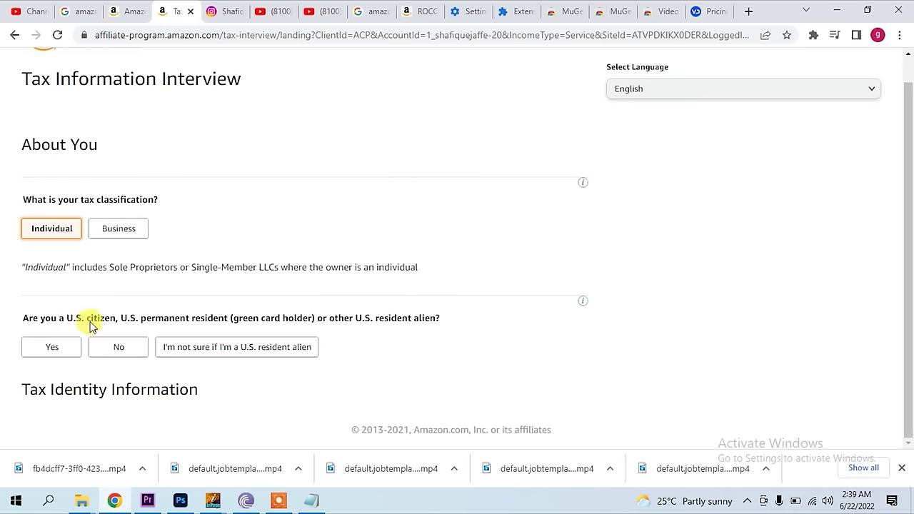
{"action": "left_click", "coordinate": [117, 356]}
{"action": "scroll", "coordinate": [249, 353], "scroll_direction": "down", "scroll_amount": 1}
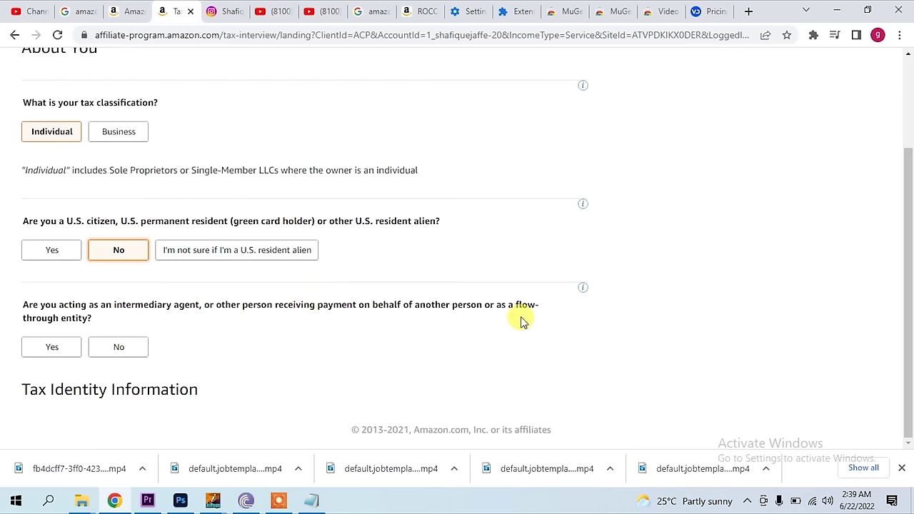
{"action": "left_click", "coordinate": [116, 350]}
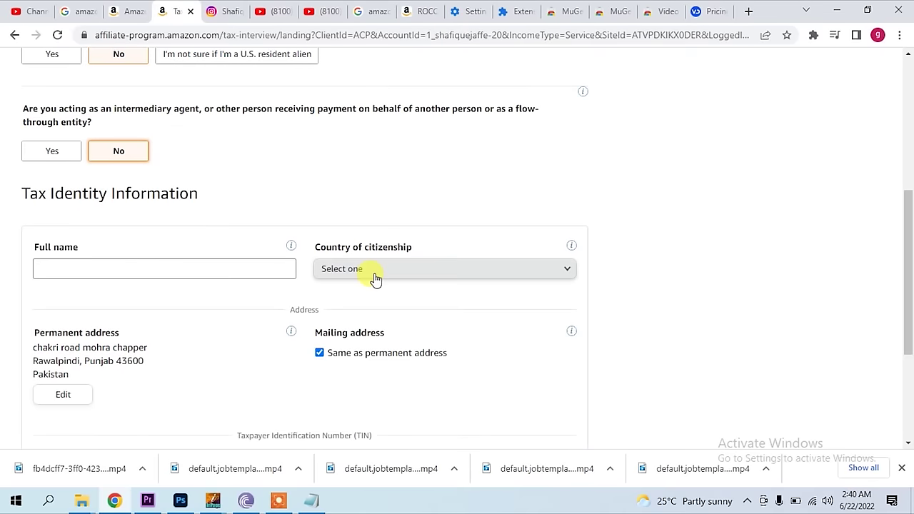
{"action": "scroll", "coordinate": [209, 322], "scroll_direction": "down", "scroll_amount": 3}
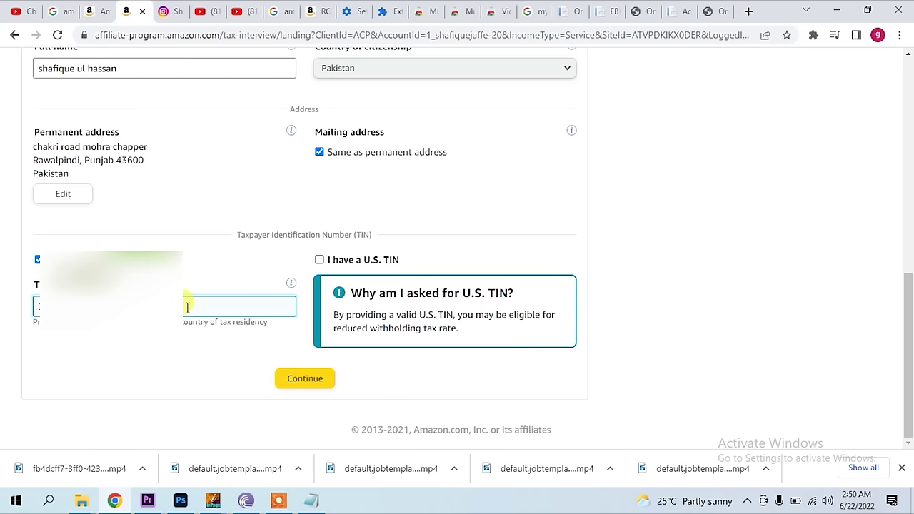
{"action": "left_click", "coordinate": [291, 382]}
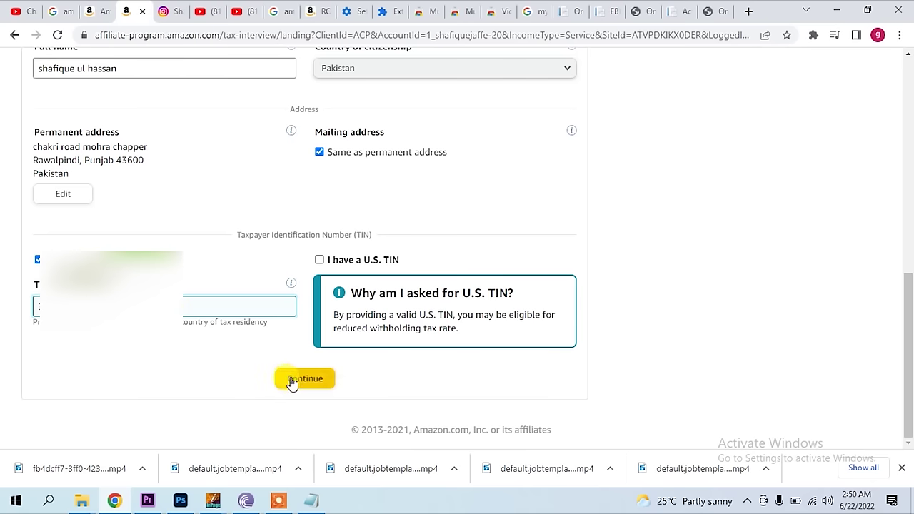
- Declare that all services will be performed outside the U.S
{"action": "left_click", "coordinate": [291, 382]}
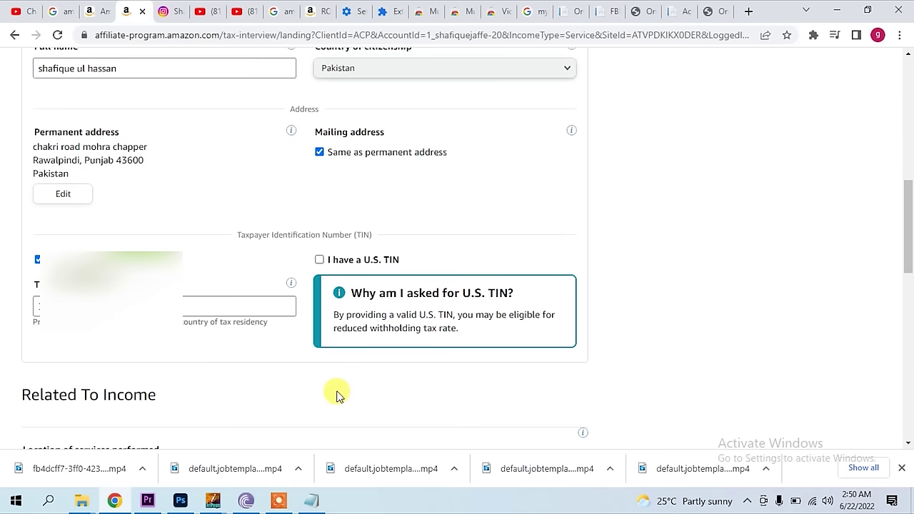
{"action": "scroll", "coordinate": [339, 396], "scroll_direction": "down", "scroll_amount": 5}
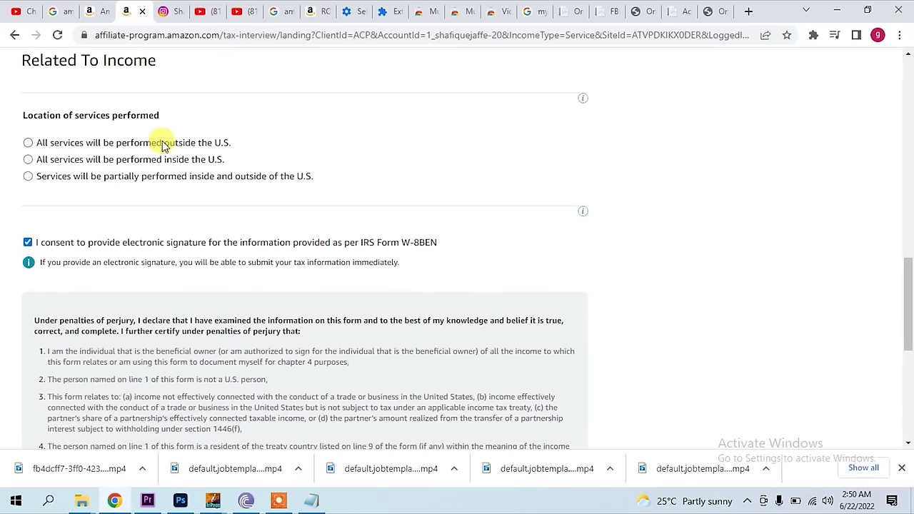
{"action": "left_click", "coordinate": [28, 143]}
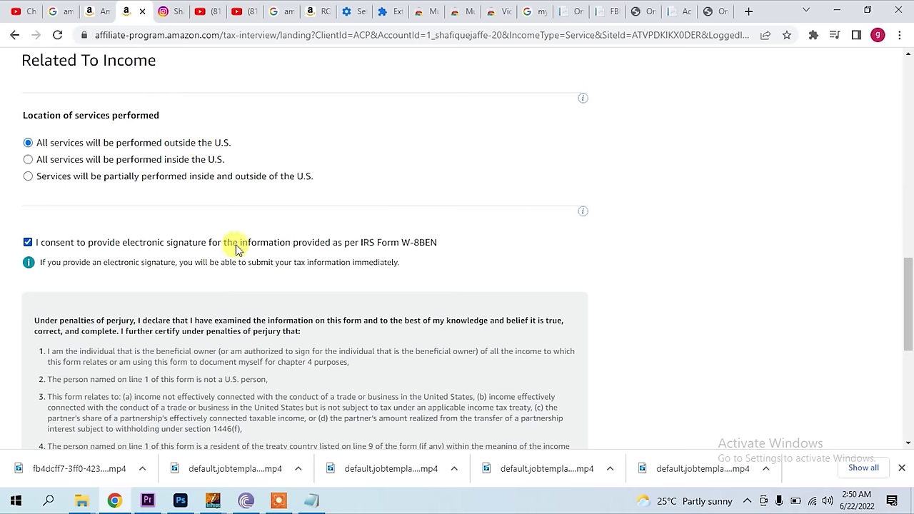
- Sign the form with the pasted full name and save it for preview
{"action": "scroll", "coordinate": [408, 266], "scroll_direction": "down", "scroll_amount": 5}
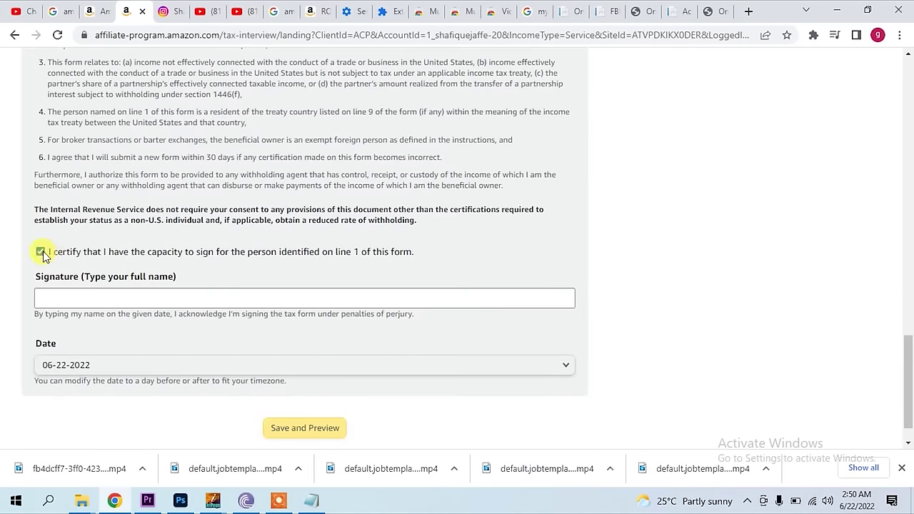
{"action": "scroll", "coordinate": [163, 263], "scroll_direction": "down", "scroll_amount": 1}
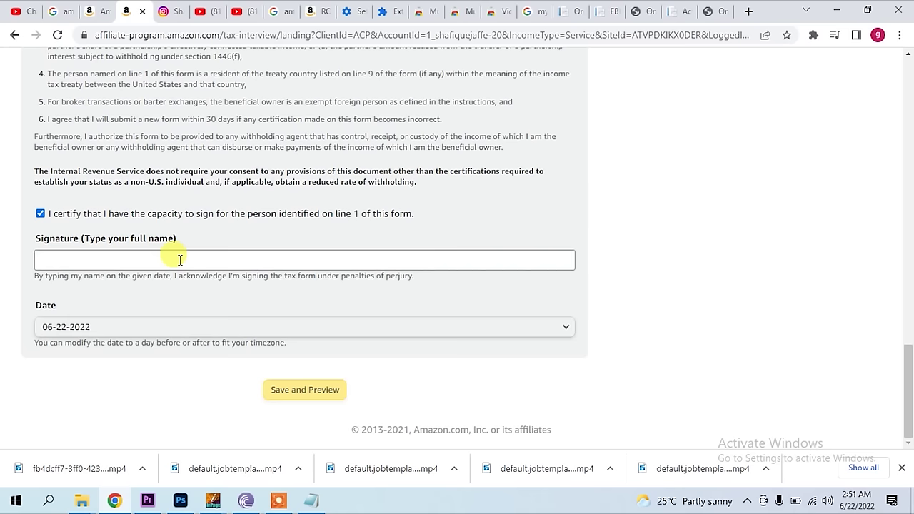
{"action": "type", "text": "shafique ul hassan"}
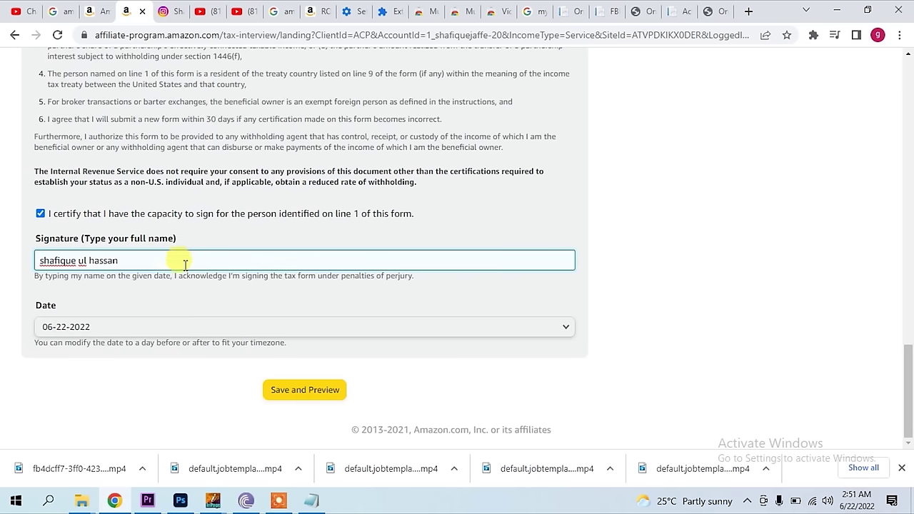
{"action": "left_click", "coordinate": [320, 395]}
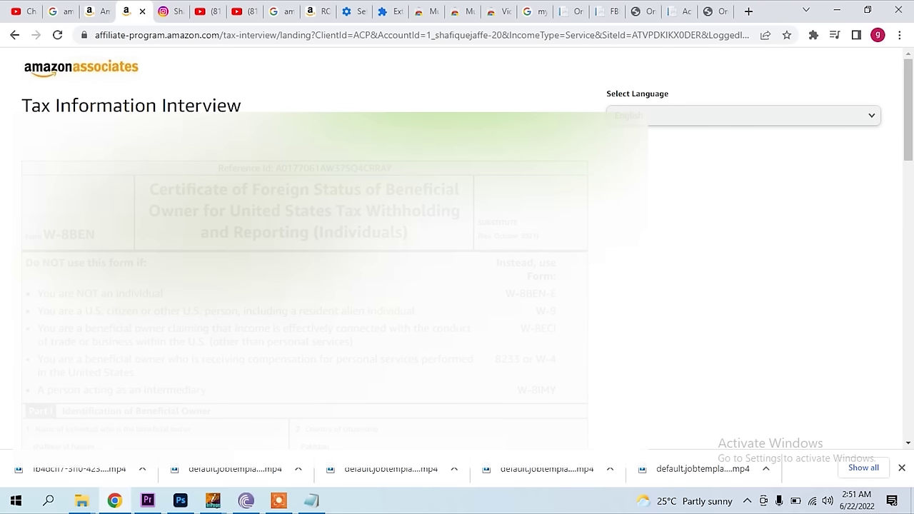
- Submit the W-8BEN form and exit the validated interview showing 0.0% withholding
{"action": "scroll", "coordinate": [453, 305], "scroll_direction": "down", "scroll_amount": 15}
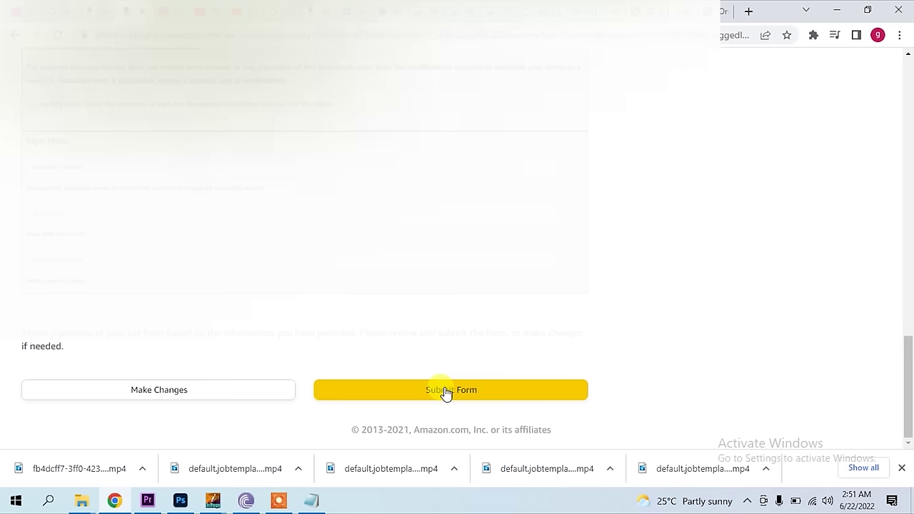
{"action": "left_click", "coordinate": [446, 390]}
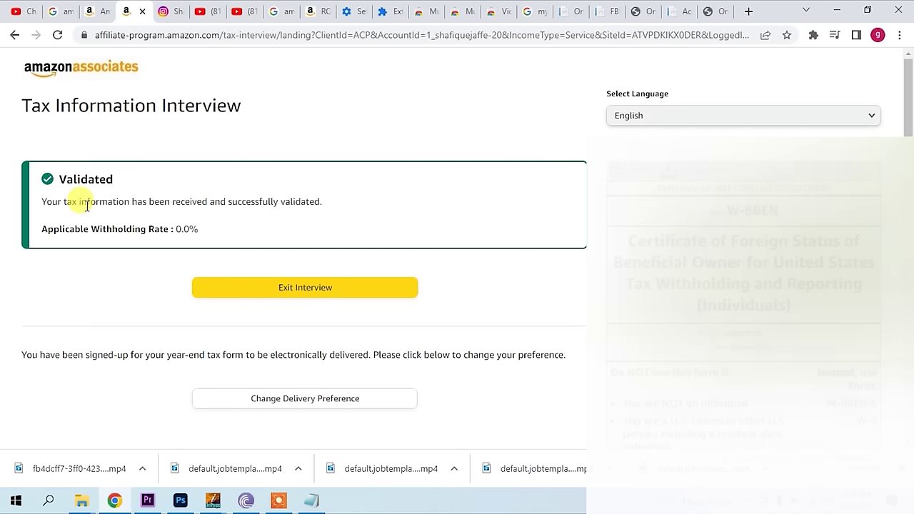
{"action": "left_click", "coordinate": [329, 295]}
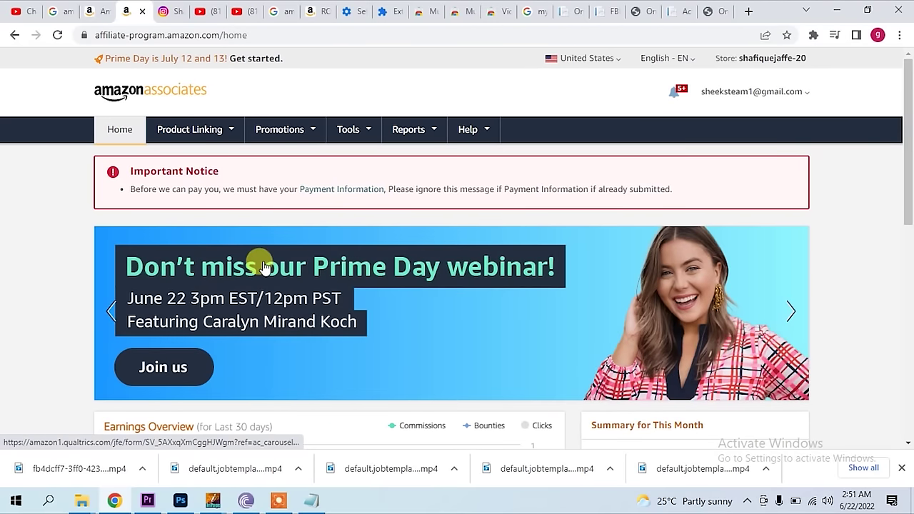
- Follow the Payment Information notice to the Your Payment Method page via Change Payment Method
{"action": "left_click_drag", "start_coordinate": [170, 192], "coordinate": [278, 190]}
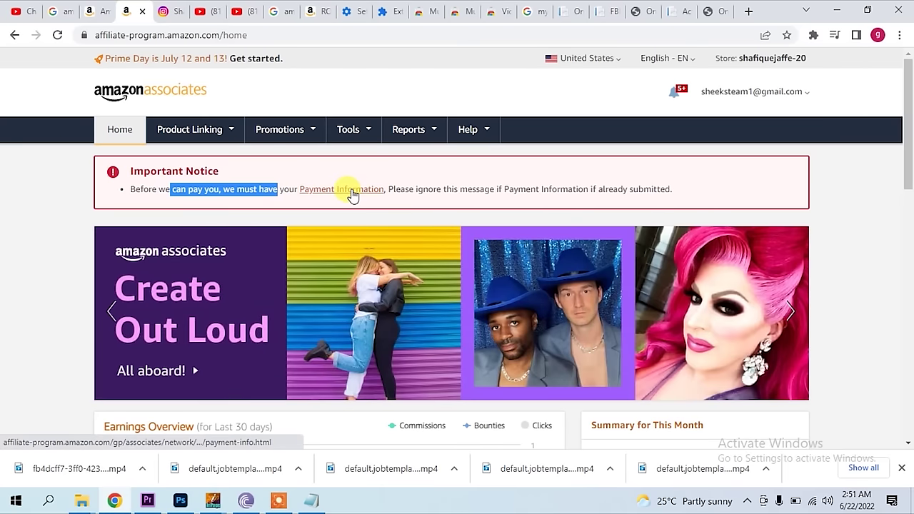
{"action": "left_click", "coordinate": [353, 196]}
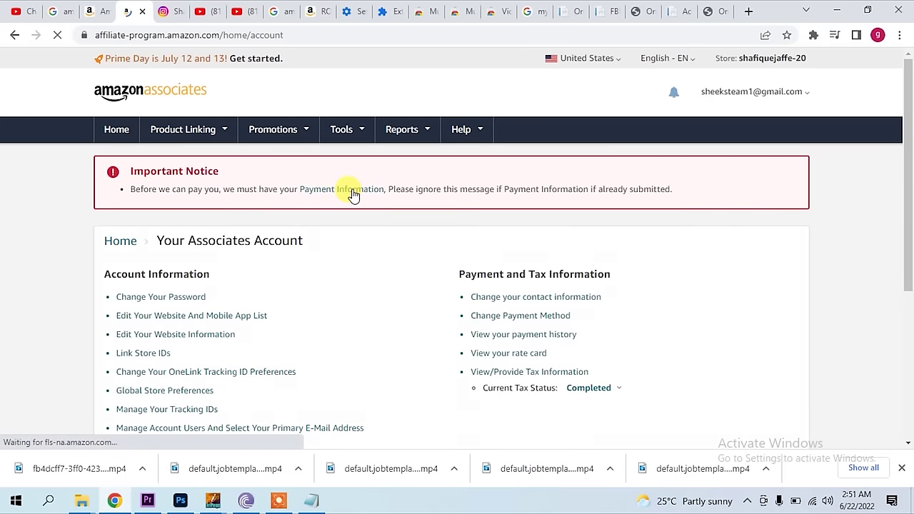
{"action": "scroll", "coordinate": [378, 270], "scroll_direction": "down", "scroll_amount": 1}
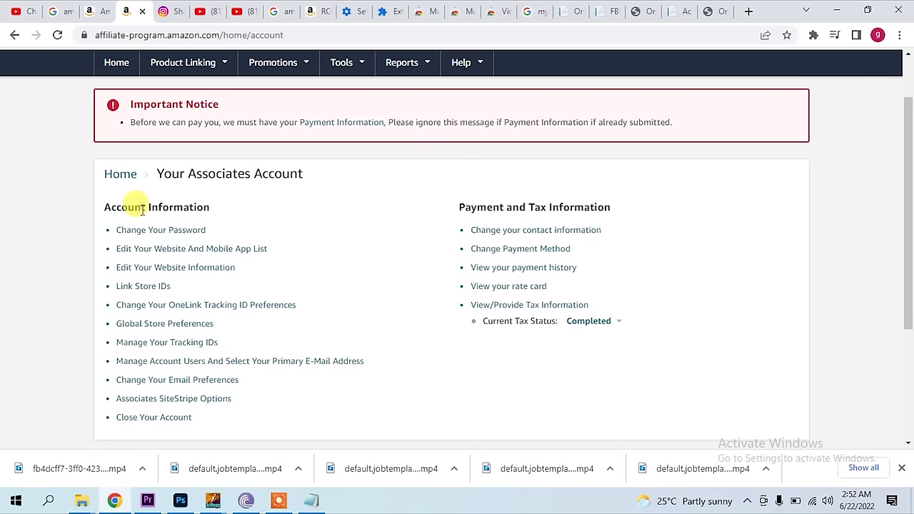
{"action": "scroll", "coordinate": [200, 235], "scroll_direction": "down", "scroll_amount": 1}
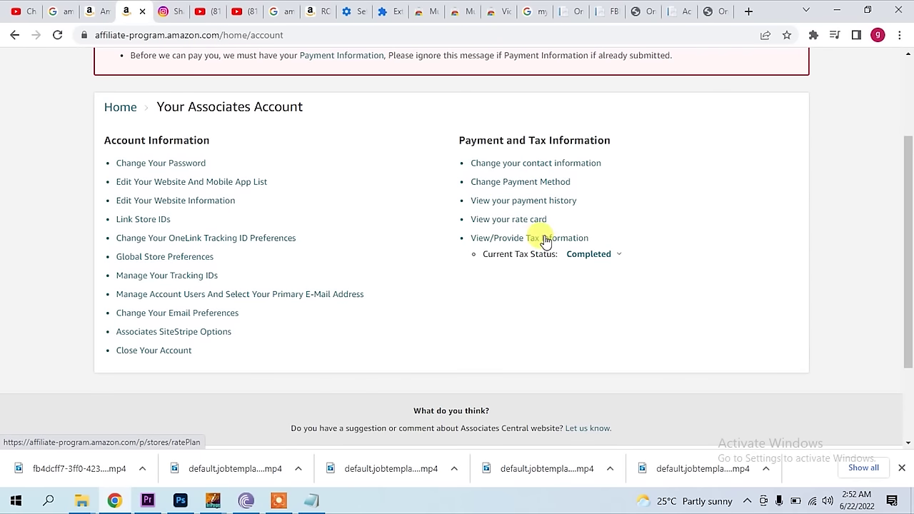
{"action": "left_click", "coordinate": [506, 184]}
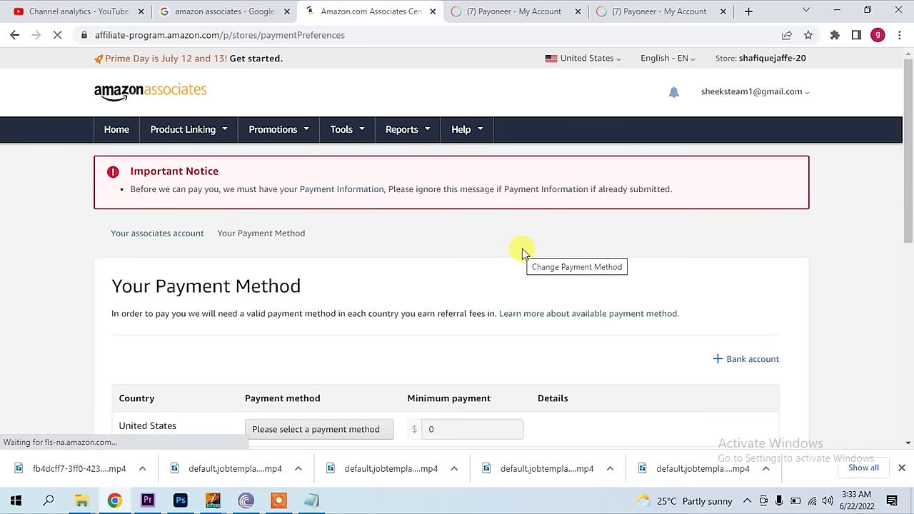
- Review the payment method choices for United States, including pay by check
{"action": "scroll", "coordinate": [500, 286], "scroll_direction": "down", "scroll_amount": 2}
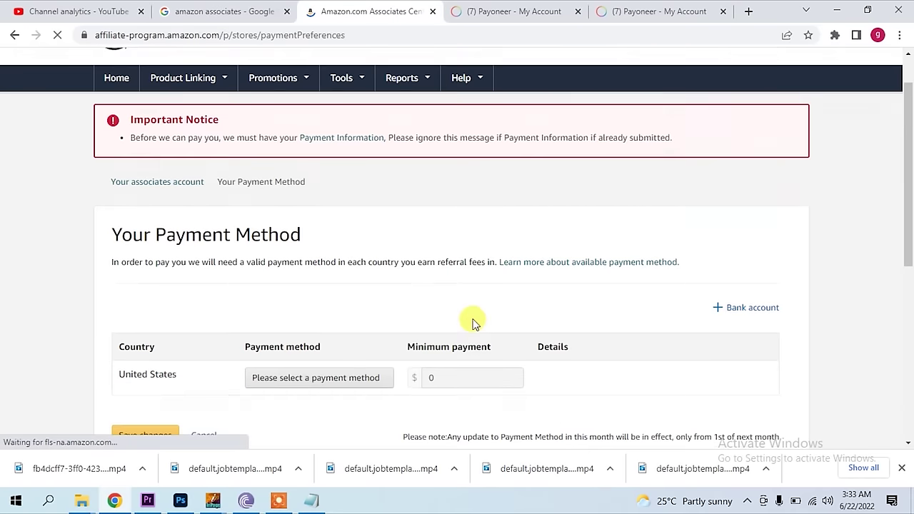
{"action": "left_click", "coordinate": [383, 300]}
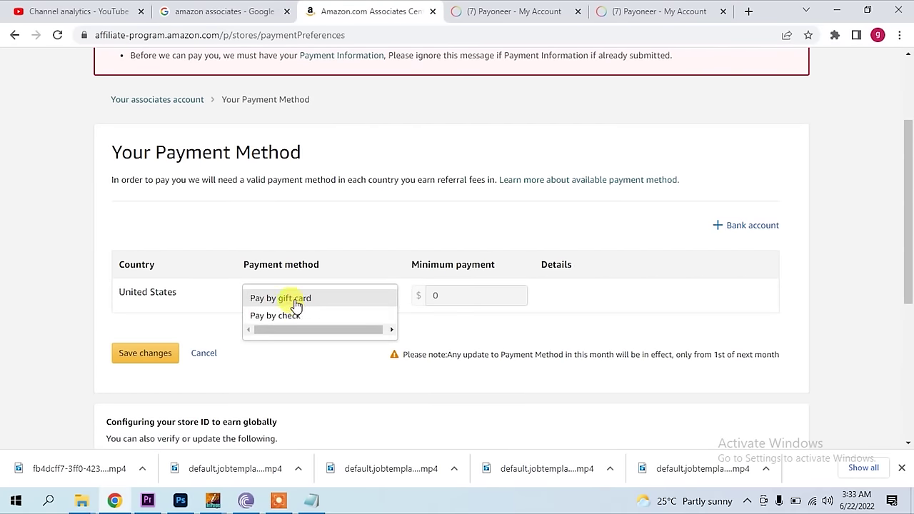
{"action": "left_click", "coordinate": [277, 316]}
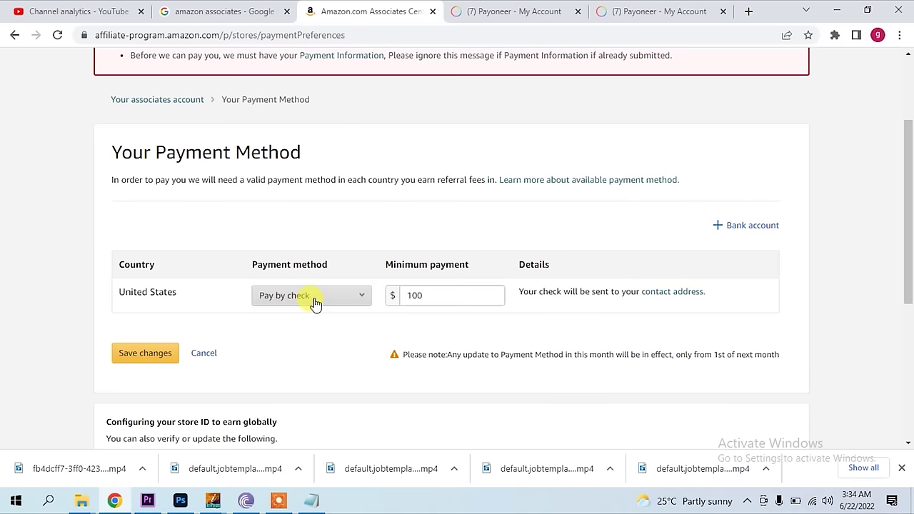
{"action": "left_click", "coordinate": [307, 295]}
{"action": "left_click", "coordinate": [310, 317]}
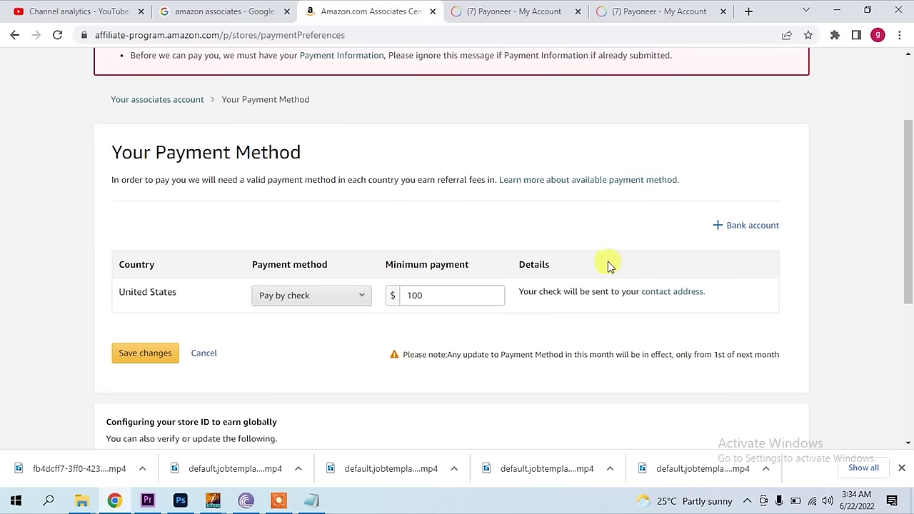
- Start a new bank account with United States as location, then cancel and switch to Payoneer
{"action": "left_click", "coordinate": [718, 227]}
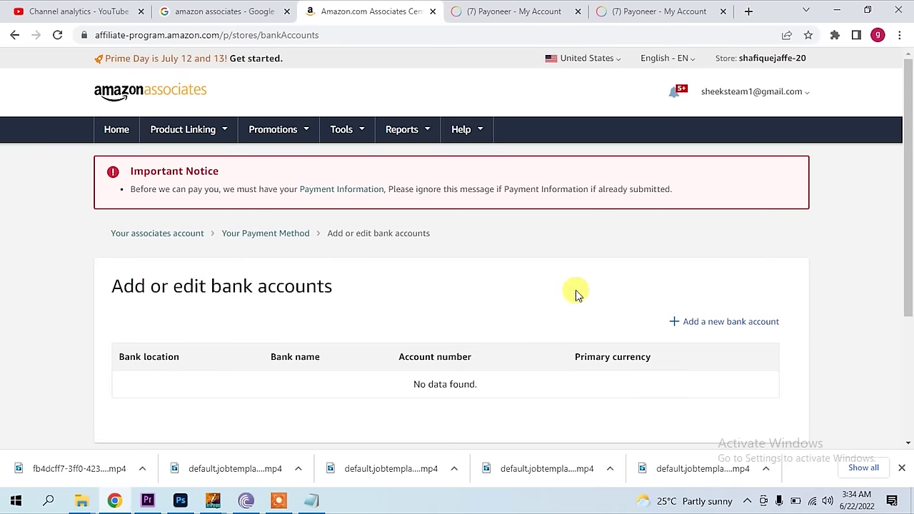
{"action": "scroll", "coordinate": [573, 296], "scroll_direction": "down", "scroll_amount": 2}
{"action": "left_click", "coordinate": [685, 195]}
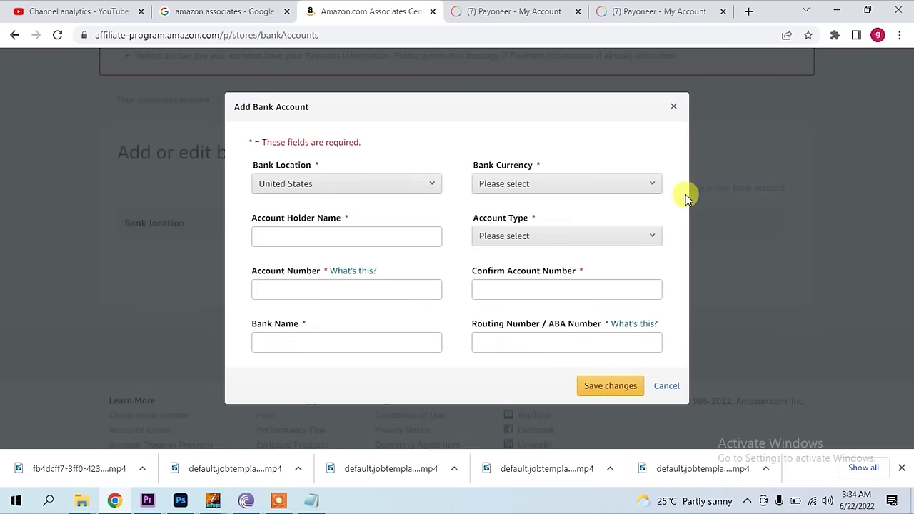
{"action": "left_click", "coordinate": [405, 191]}
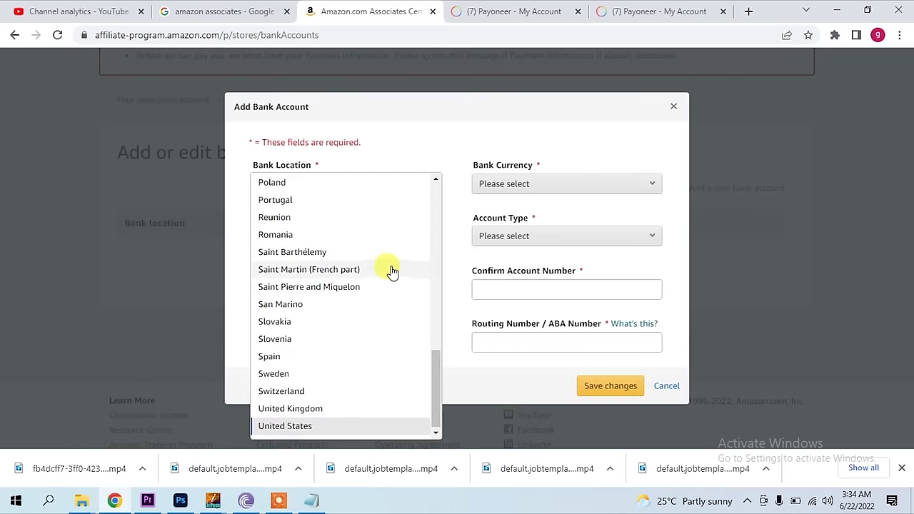
{"action": "scroll", "coordinate": [392, 272], "scroll_direction": "up", "scroll_amount": 3}
{"action": "scroll", "coordinate": [392, 273], "scroll_direction": "up", "scroll_amount": 6}
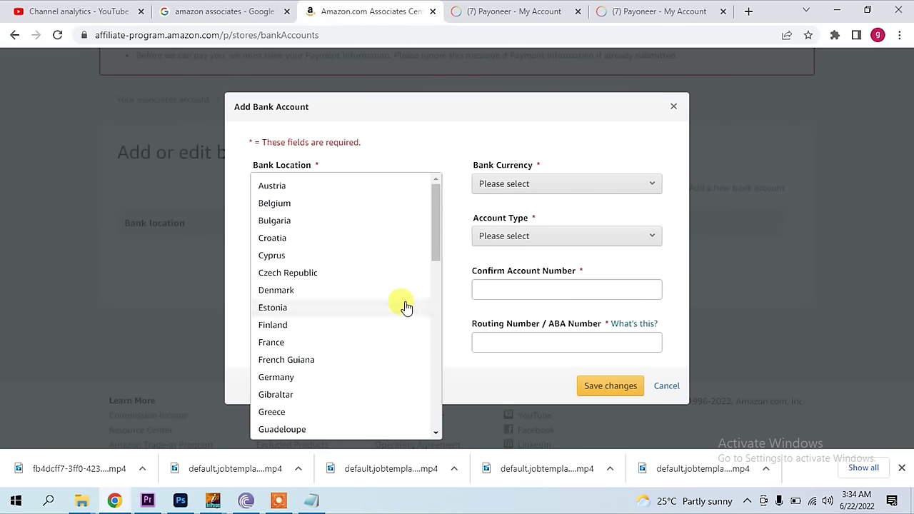
{"action": "scroll", "coordinate": [402, 309], "scroll_direction": "down", "scroll_amount": 4}
{"action": "scroll", "coordinate": [396, 310], "scroll_direction": "down", "scroll_amount": 5}
{"action": "left_click", "coordinate": [657, 390]}
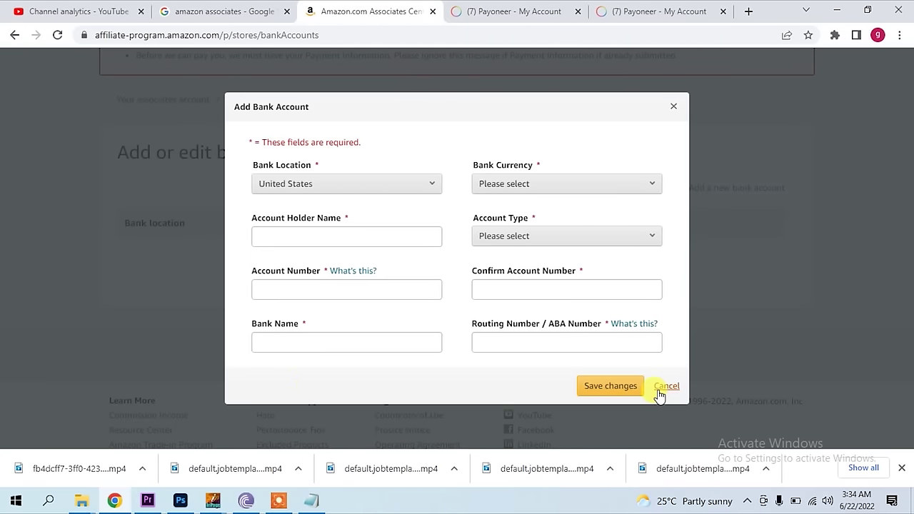
{"action": "left_click", "coordinate": [661, 386]}
{"action": "left_click", "coordinate": [493, 10]}
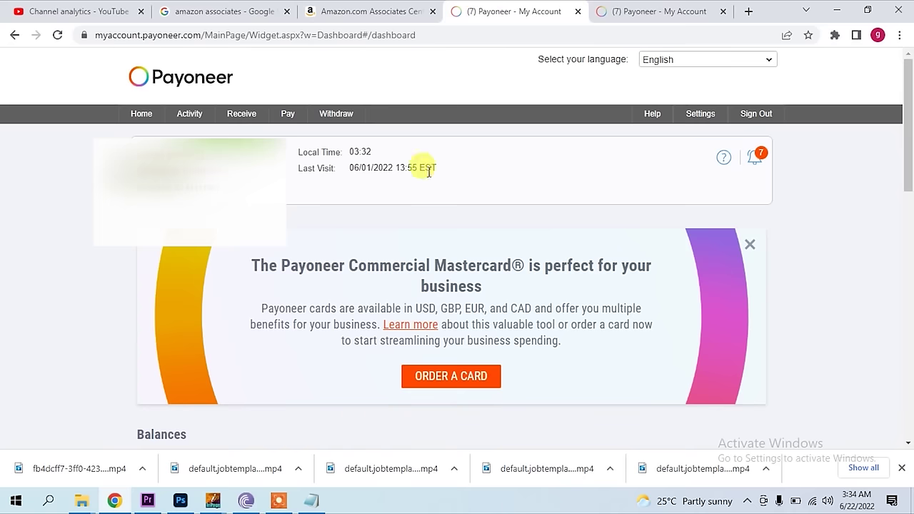
- Look over the Payoneer dashboard balances and transactions, then open a new browser tab
{"action": "scroll", "coordinate": [461, 253], "scroll_direction": "down", "scroll_amount": 5}
{"action": "scroll", "coordinate": [459, 253], "scroll_direction": "up", "scroll_amount": 6}
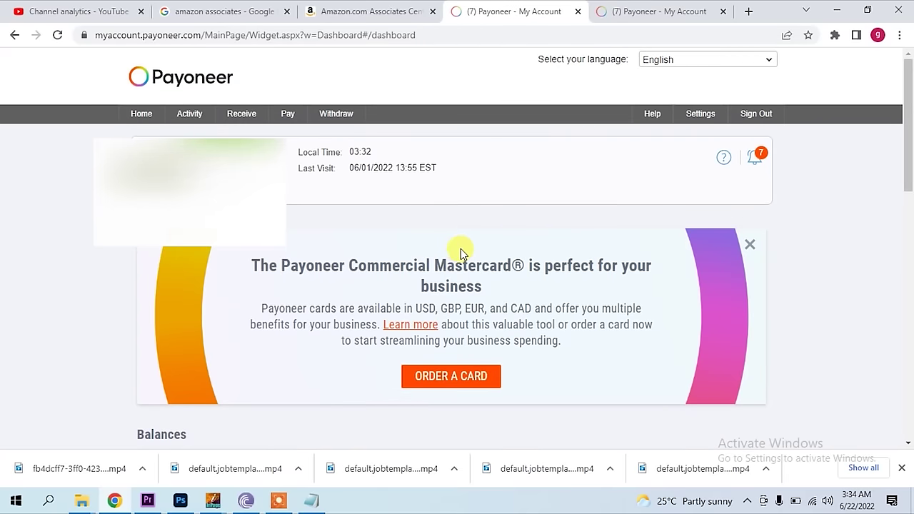
{"action": "scroll", "coordinate": [461, 249], "scroll_direction": "down", "scroll_amount": 10}
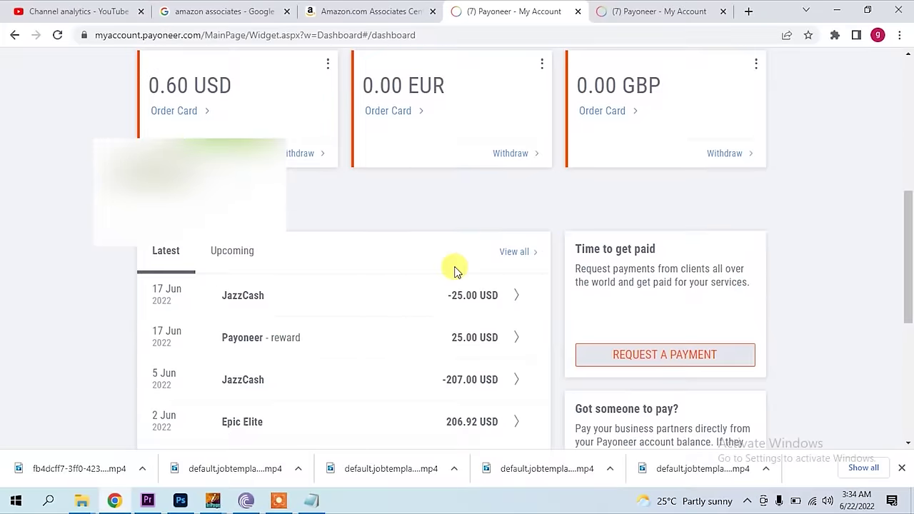
{"action": "scroll", "coordinate": [454, 272], "scroll_direction": "up", "scroll_amount": 10}
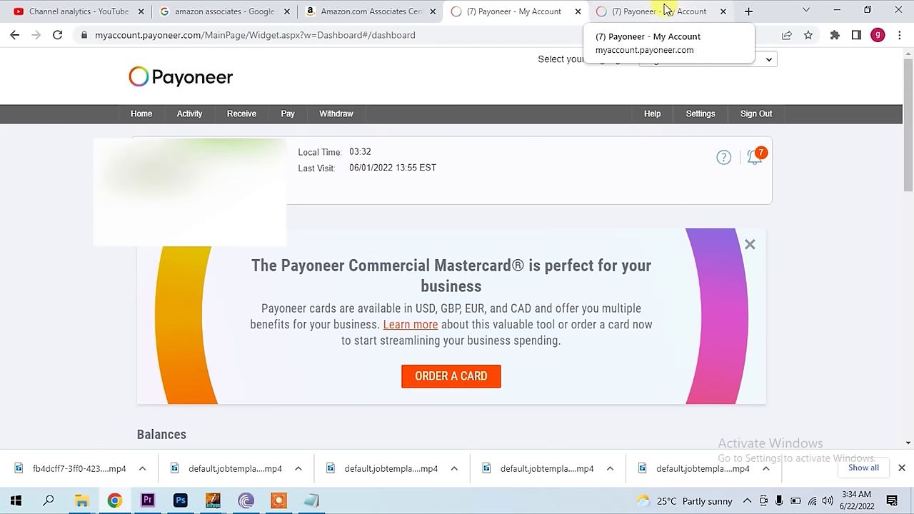
{"action": "left_click", "coordinate": [749, 11]}
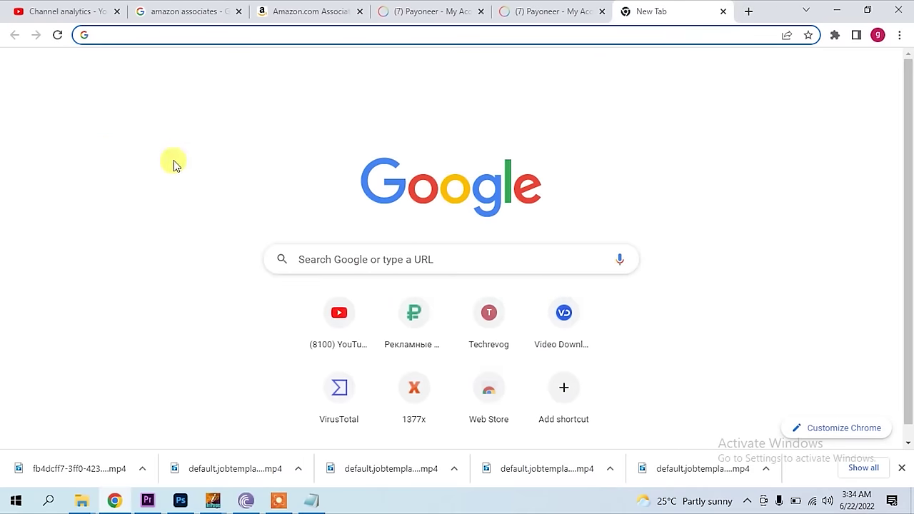
- Go to YouTube and browse the results for 'how to create payoneer account in pakistan'
{"action": "left_click", "coordinate": [335, 315]}
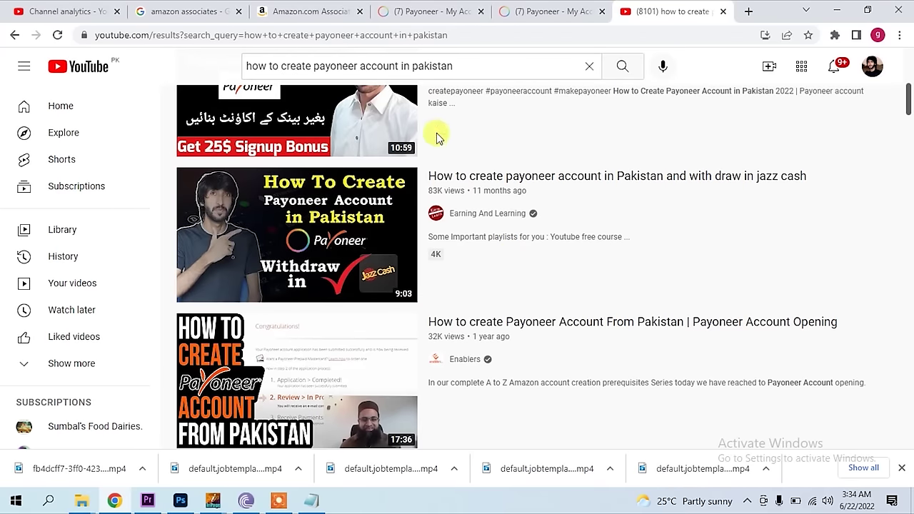
{"action": "mouse_move", "coordinate": [379, 228]}
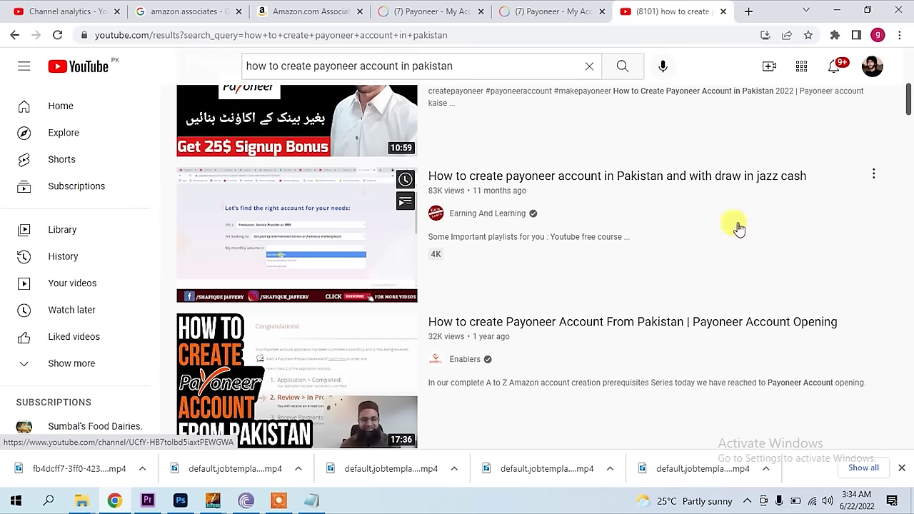
{"action": "mouse_move", "coordinate": [302, 261]}
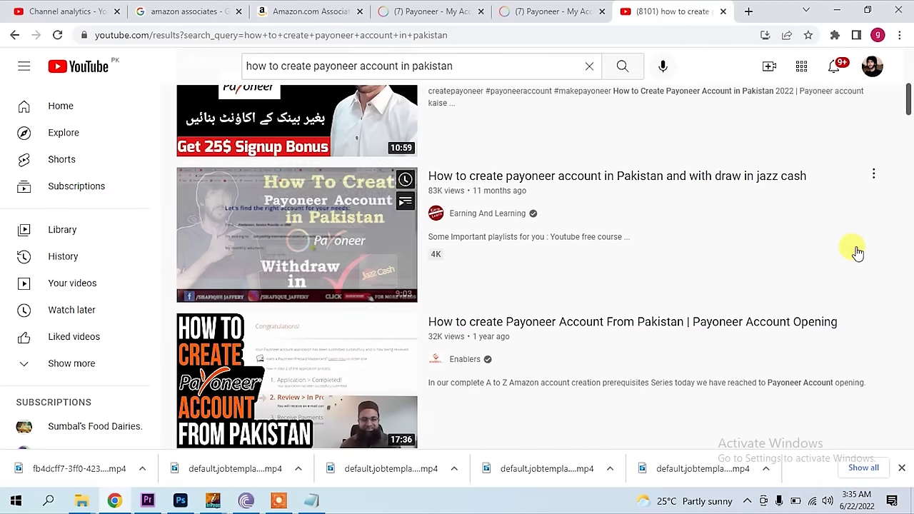
{"action": "scroll", "coordinate": [892, 232], "scroll_direction": "up", "scroll_amount": 3}
{"action": "scroll", "coordinate": [892, 232], "scroll_direction": "up", "scroll_amount": 1}
{"action": "scroll", "coordinate": [893, 230], "scroll_direction": "down", "scroll_amount": 3}
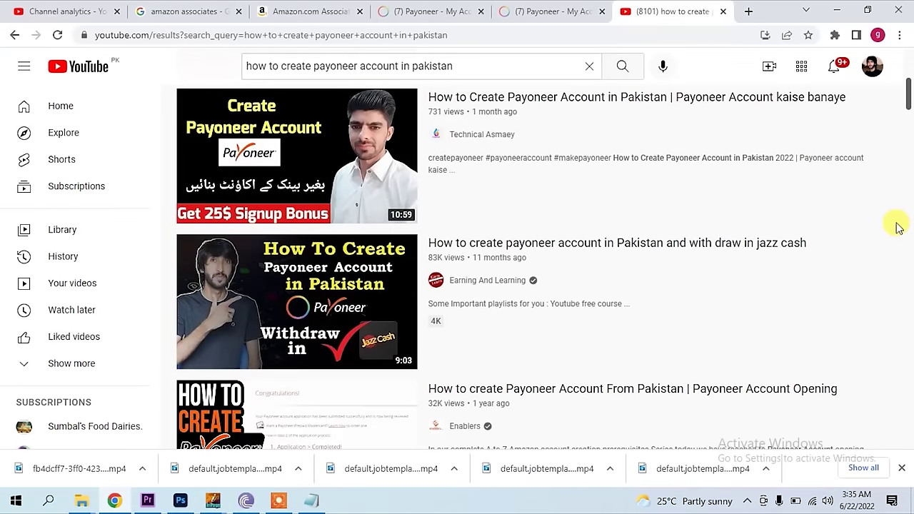
{"action": "mouse_move", "coordinate": [363, 321]}
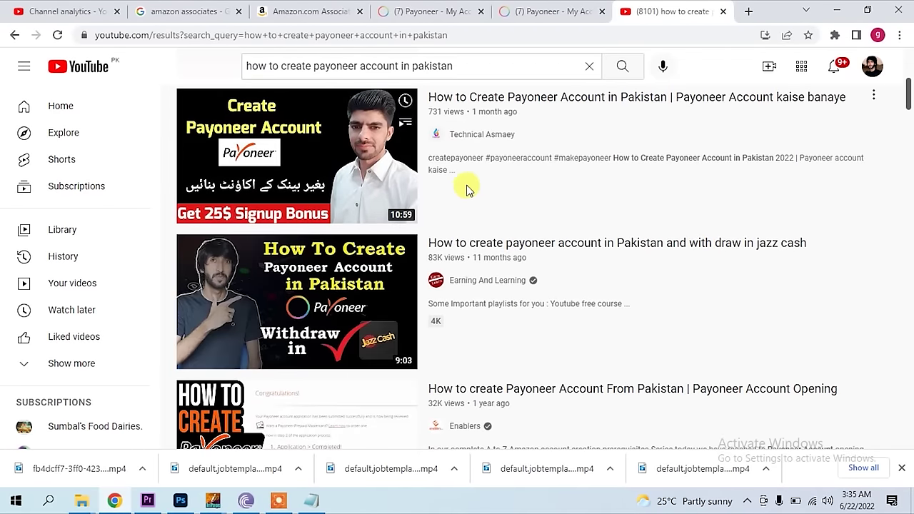
- Open Payoneer's Global Payment Service page listing the approved UK GBP and USA USD accounts
{"action": "left_click", "coordinate": [414, 11]}
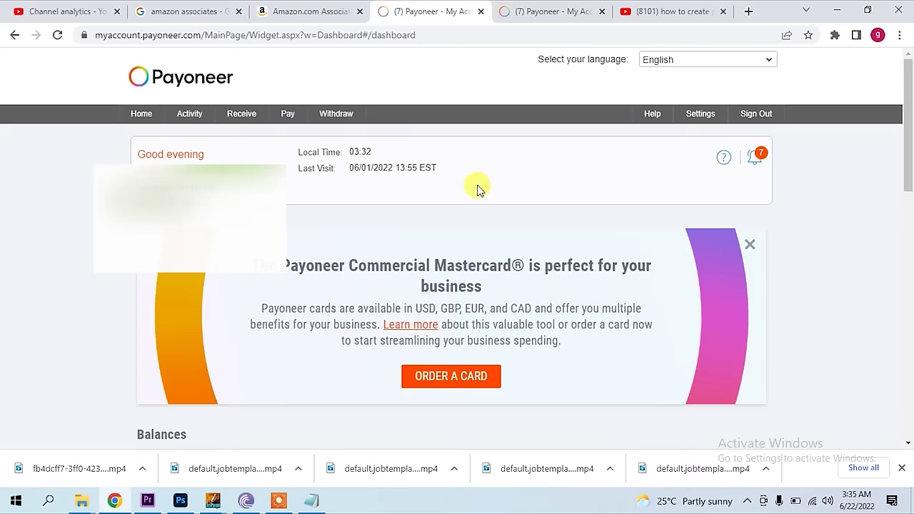
{"action": "scroll", "coordinate": [479, 193], "scroll_direction": "down", "scroll_amount": 3}
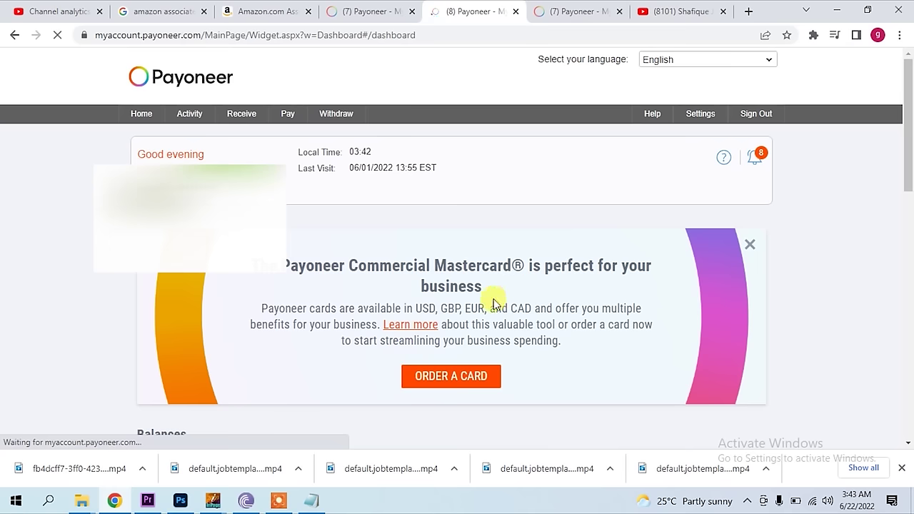
{"action": "mouse_move", "coordinate": [240, 120]}
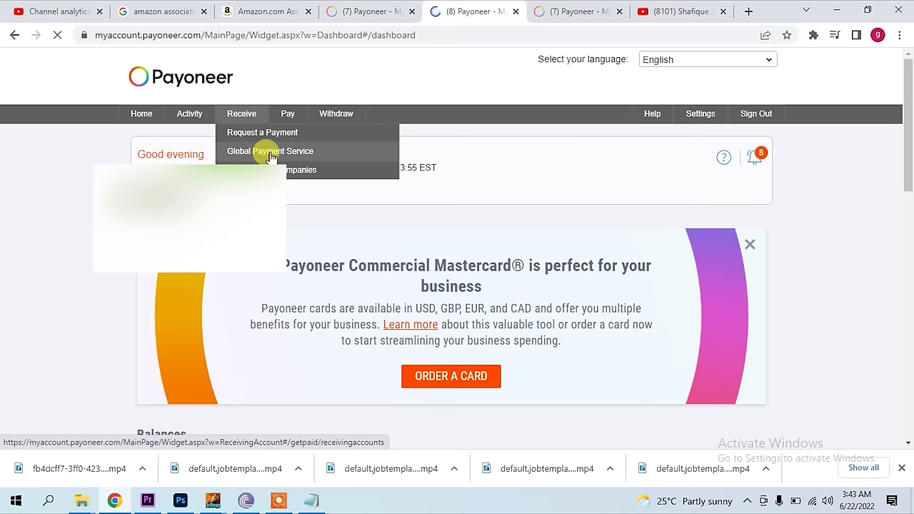
{"action": "left_click", "coordinate": [272, 152]}
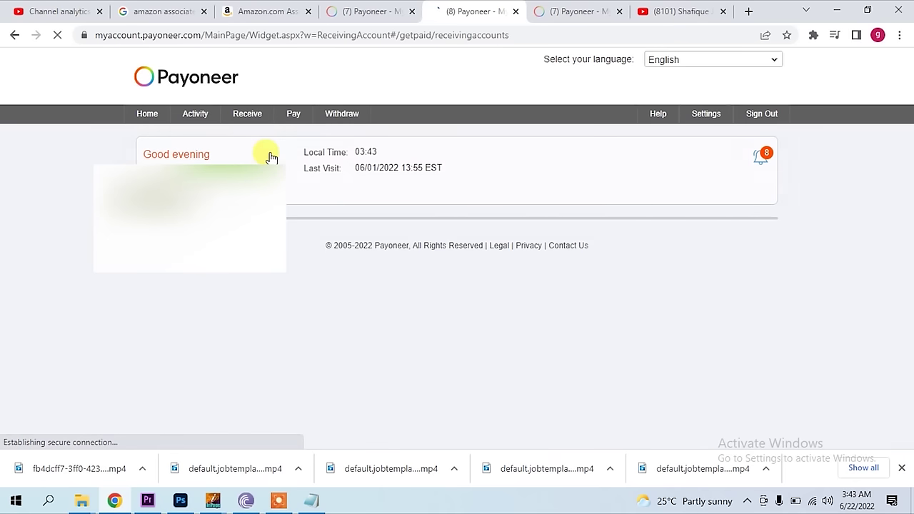
{"action": "scroll", "coordinate": [395, 257], "scroll_direction": "down", "scroll_amount": 4}
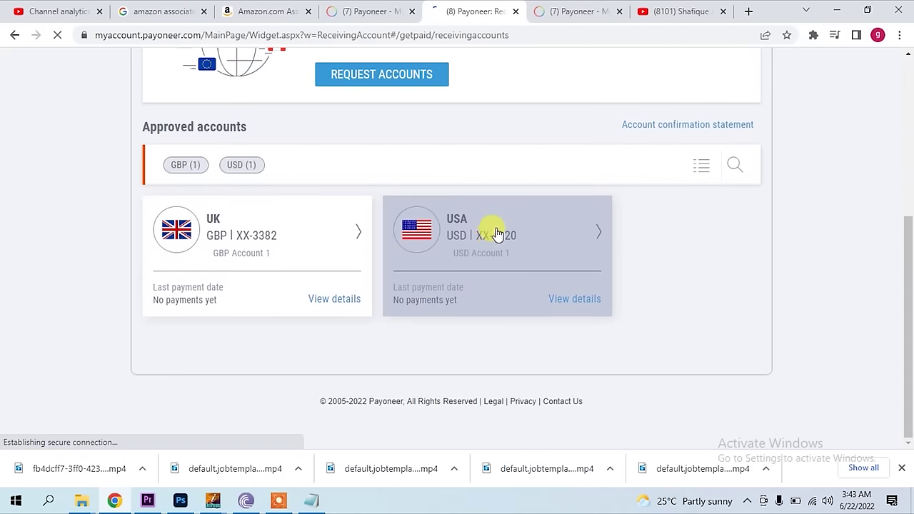
- View the USA USD account's First Century Bank details, then start a new Amazon bank account
{"action": "left_click", "coordinate": [571, 300]}
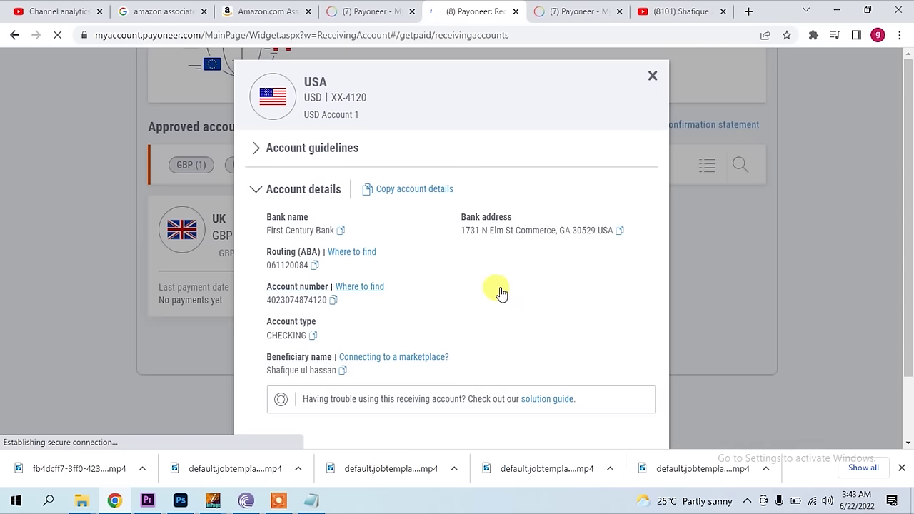
{"action": "scroll", "coordinate": [444, 228], "scroll_direction": "down", "scroll_amount": 1}
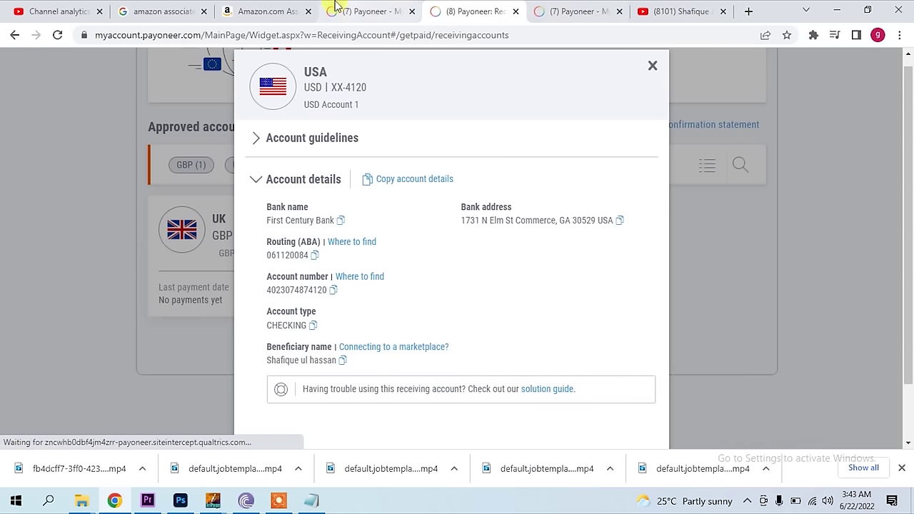
{"action": "left_click", "coordinate": [238, 10]}
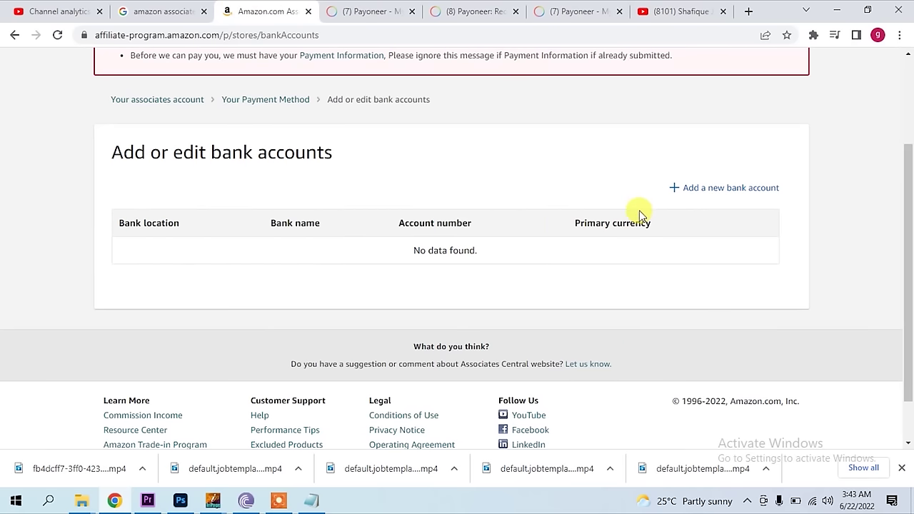
{"action": "left_click", "coordinate": [675, 188]}
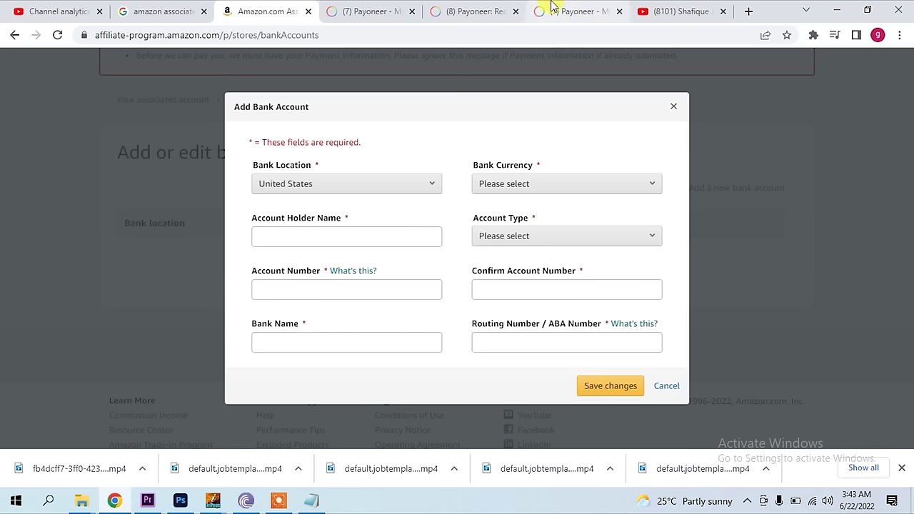
- Close the extra Payoneer tabs and paste First Century Bank as the bank name
{"action": "left_click", "coordinate": [559, 22]}
{"action": "left_click", "coordinate": [620, 12]}
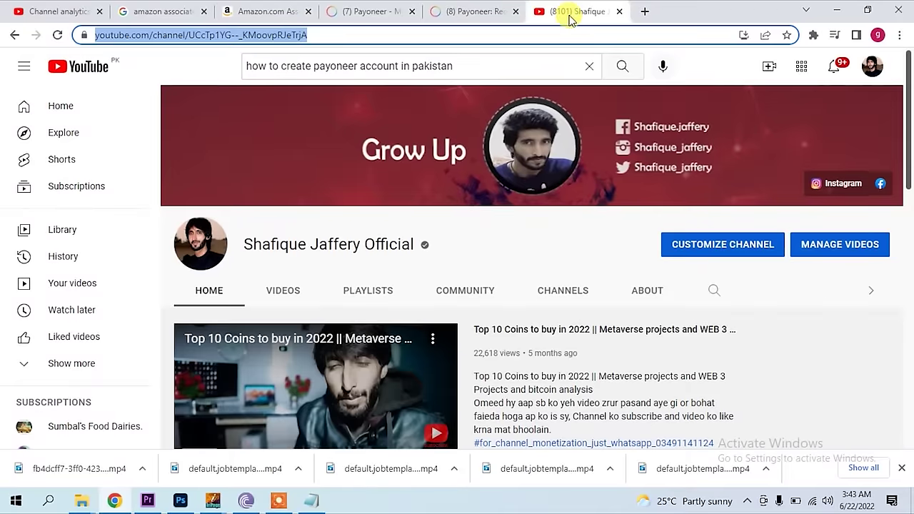
{"action": "left_click", "coordinate": [485, 12]}
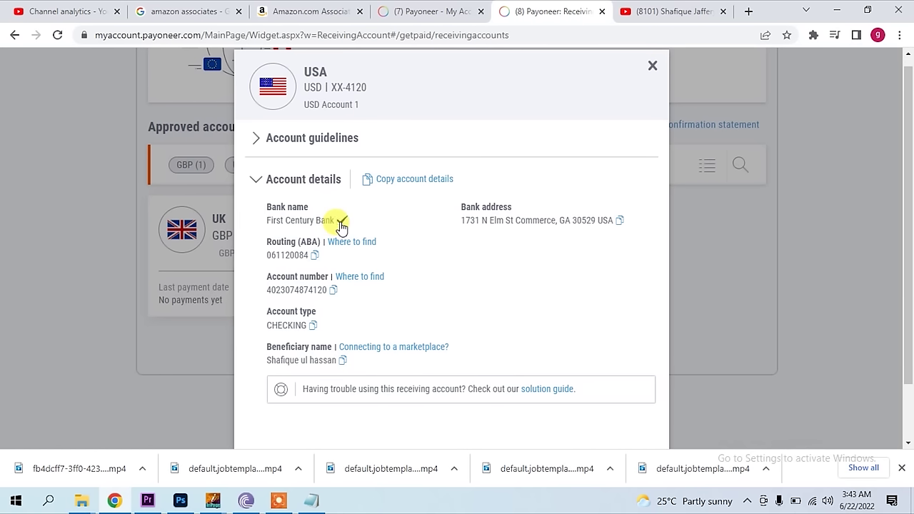
{"action": "left_click", "coordinate": [402, 11]}
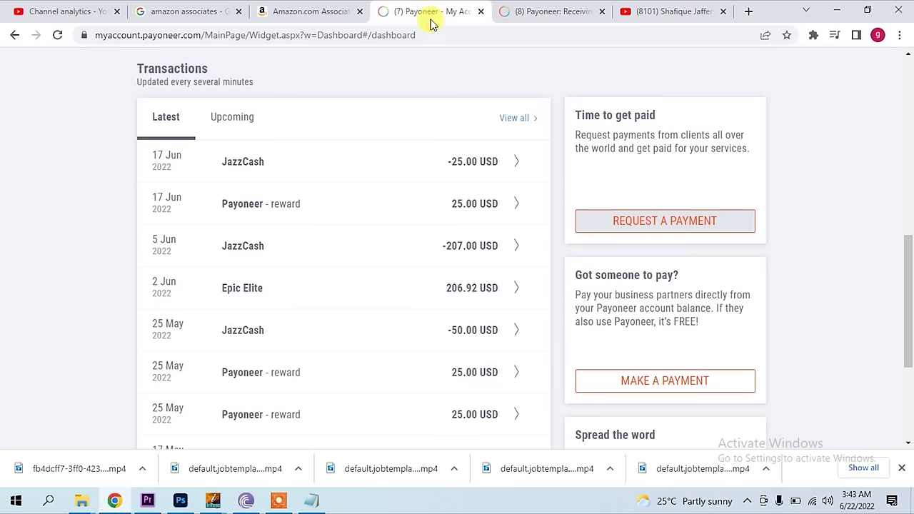
{"action": "left_click", "coordinate": [481, 11]}
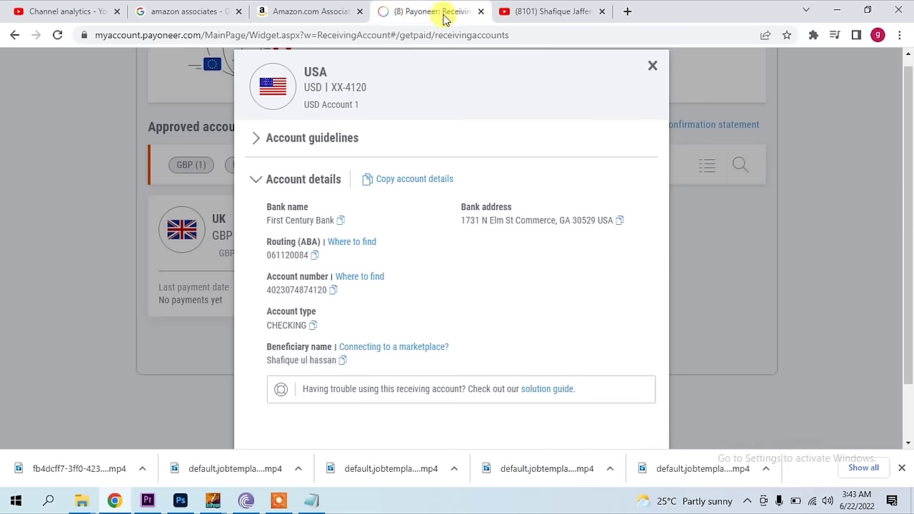
{"action": "left_click", "coordinate": [315, 13]}
{"action": "left_click", "coordinate": [330, 344]}
{"action": "right_click", "coordinate": [330, 343]}
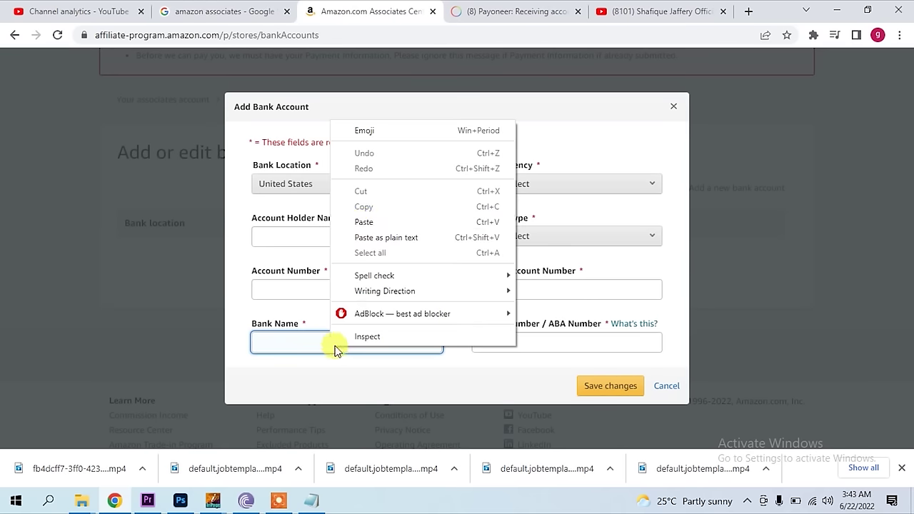
{"action": "left_click", "coordinate": [365, 219]}
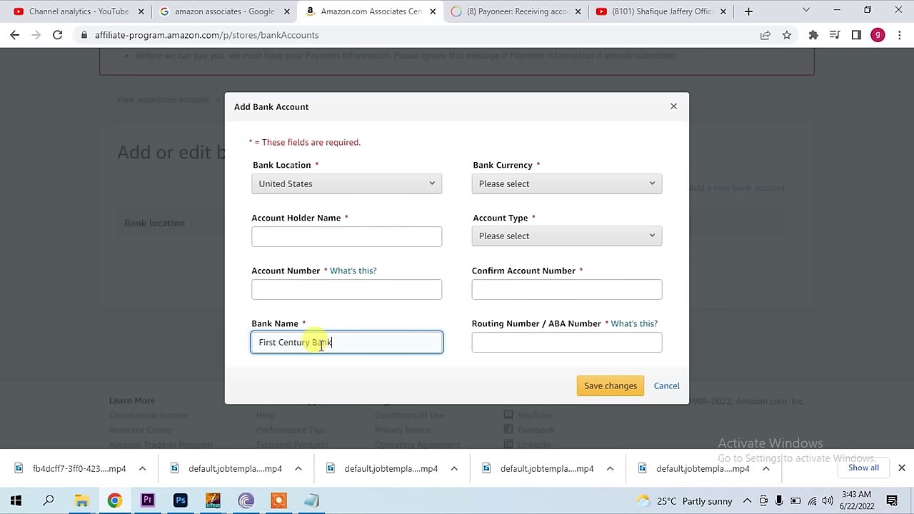
- Copy the routing number from Payoneer and paste it into the form
{"action": "left_click", "coordinate": [484, 10]}
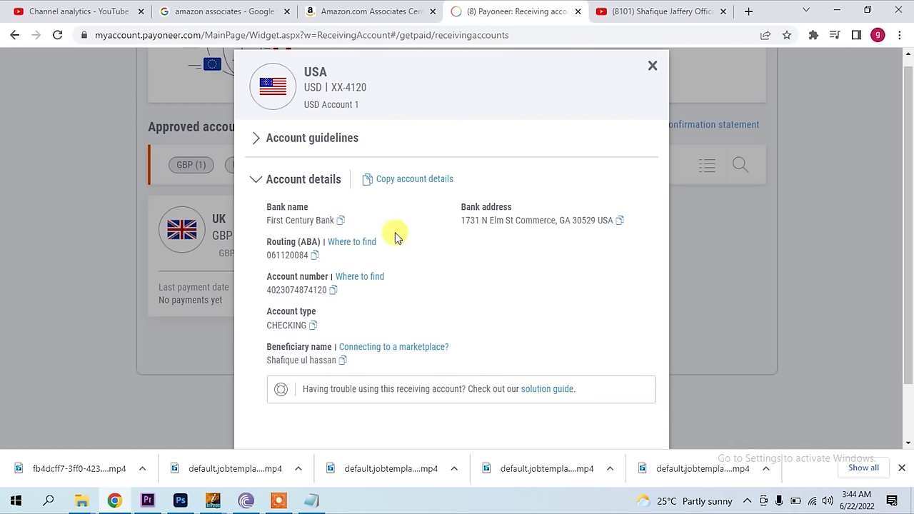
{"action": "left_click", "coordinate": [314, 257]}
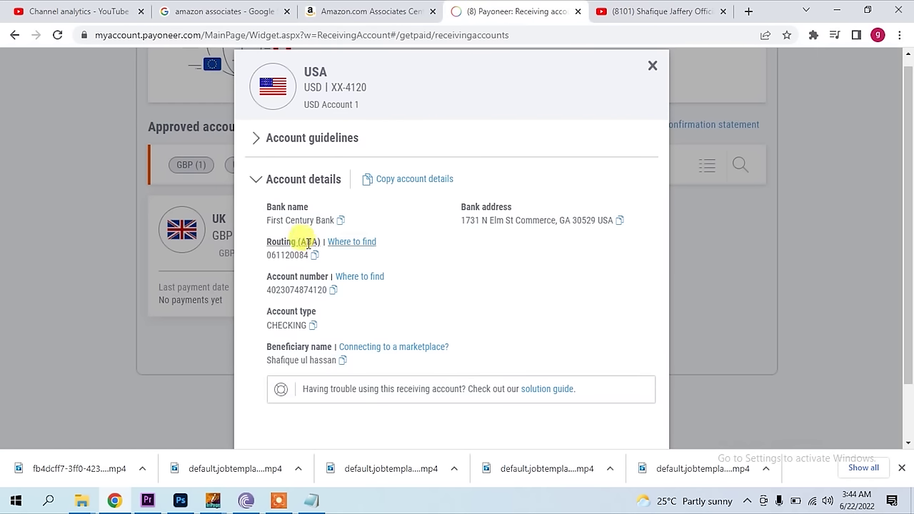
{"action": "left_click", "coordinate": [314, 257]}
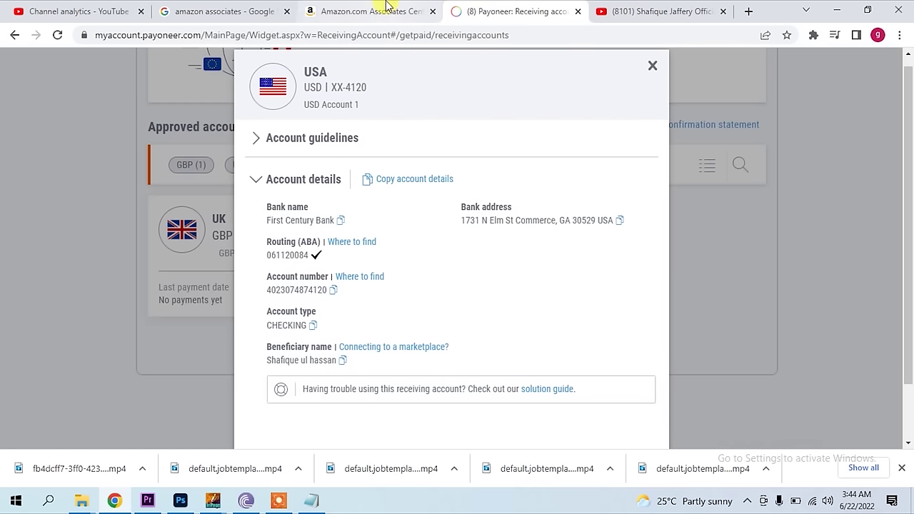
{"action": "left_click", "coordinate": [386, 8]}
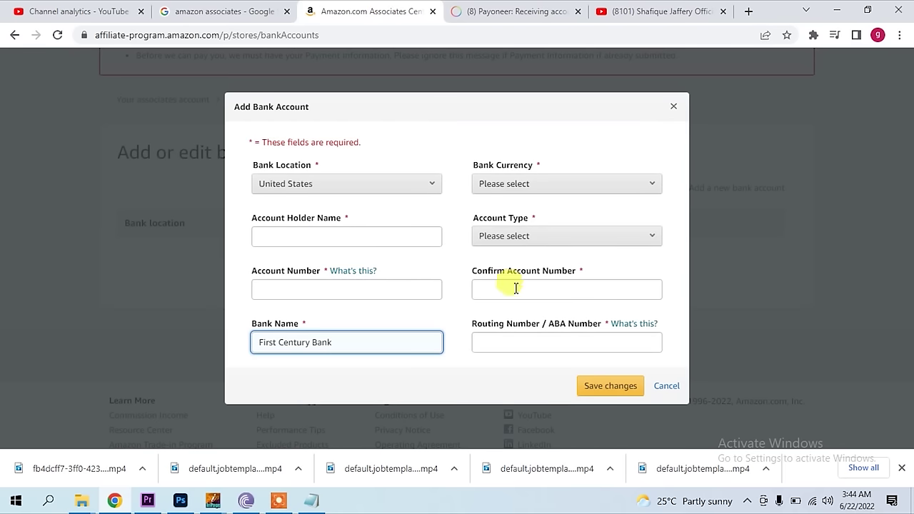
{"action": "left_click", "coordinate": [495, 341]}
{"action": "right_click", "coordinate": [504, 342]}
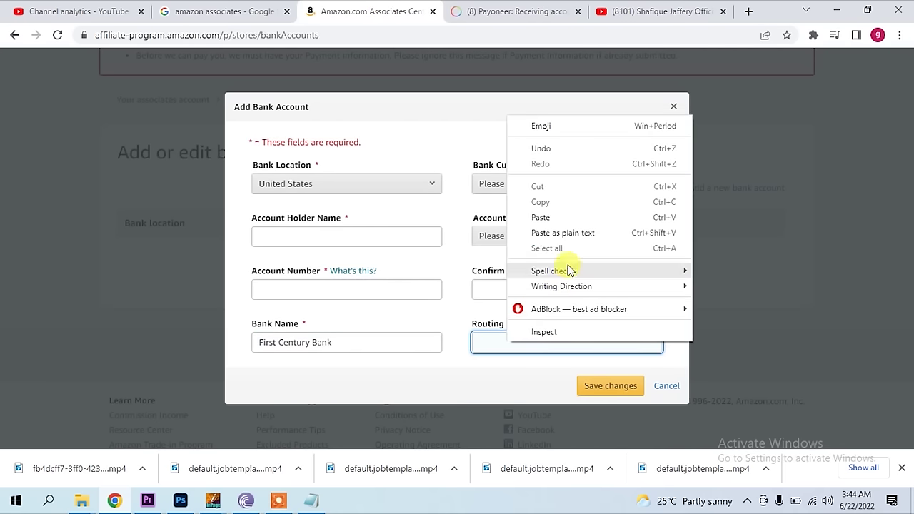
{"action": "left_click", "coordinate": [558, 220]}
- Paste the copied Payoneer account number into the account number field
{"action": "left_click", "coordinate": [493, 5]}
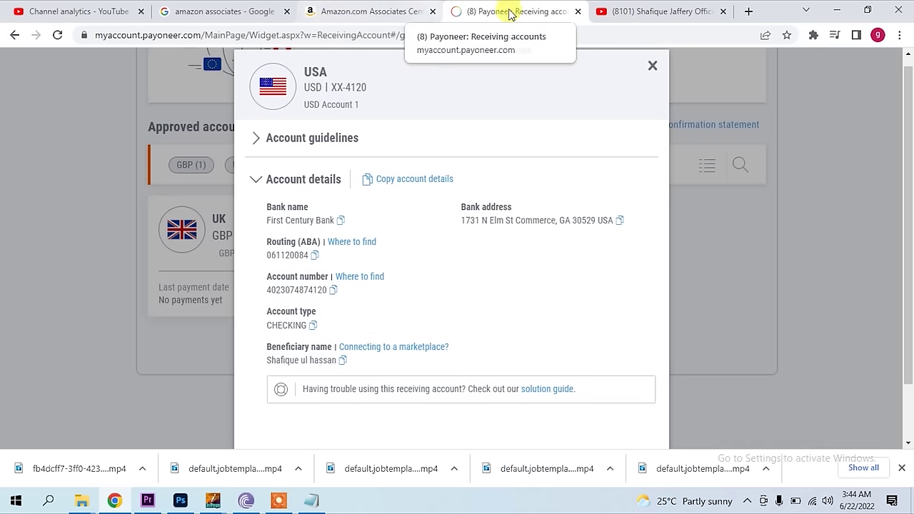
{"action": "left_click", "coordinate": [375, 11]}
{"action": "left_click", "coordinate": [309, 289]}
{"action": "right_click", "coordinate": [308, 289]}
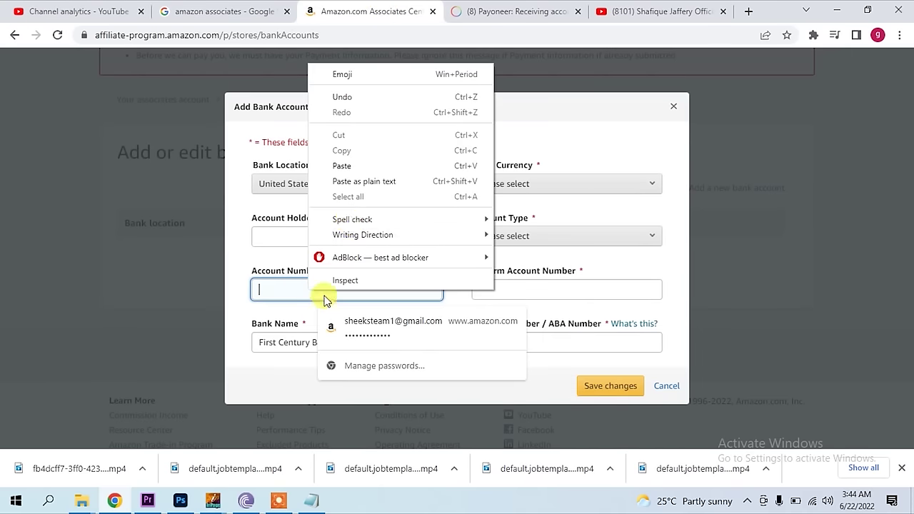
{"action": "left_click", "coordinate": [360, 166]}
{"action": "left_click", "coordinate": [452, 13]}
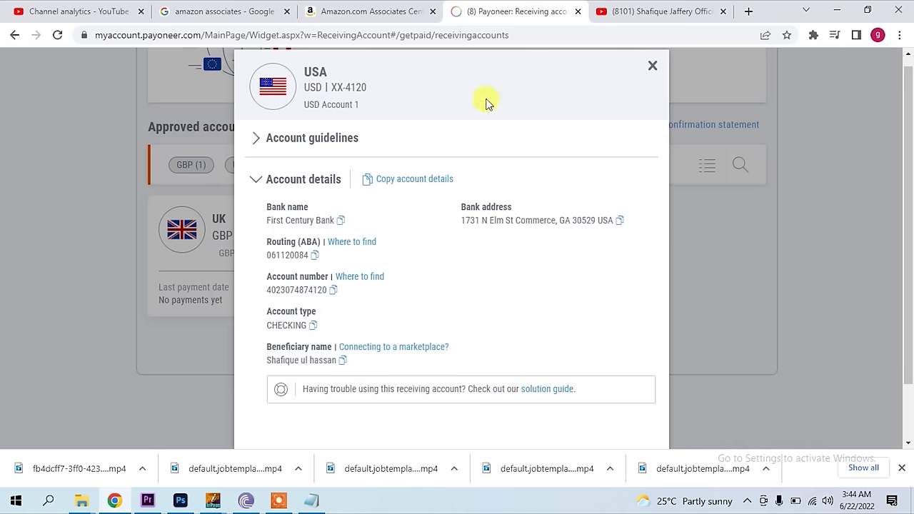
- Close the YouTube tab and set the Amazon bank account type to Checking
{"action": "left_click", "coordinate": [720, 11]}
{"action": "left_click", "coordinate": [425, 14]}
{"action": "left_click", "coordinate": [522, 242]}
{"action": "left_click", "coordinate": [497, 241]}
- Copy the beneficiary name from Payoneer and paste it as the Account Holder Name
{"action": "left_click", "coordinate": [519, 12]}
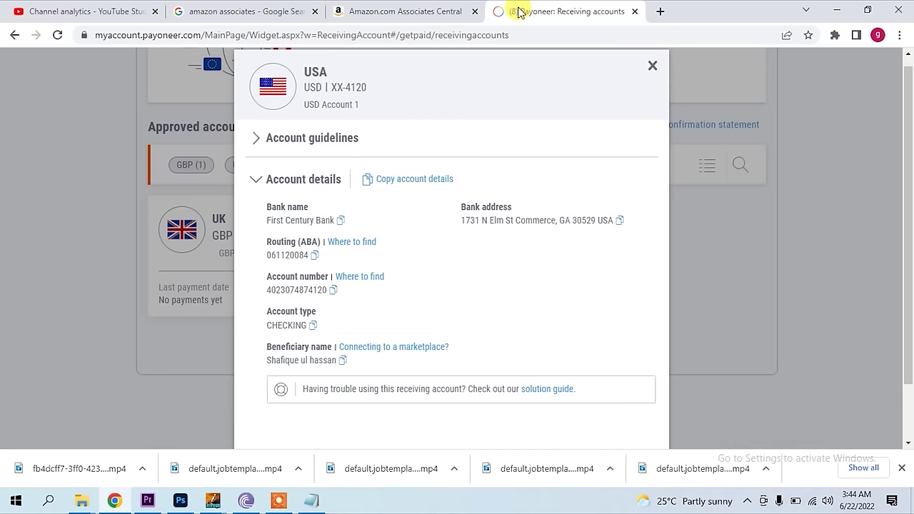
{"action": "left_click", "coordinate": [342, 362]}
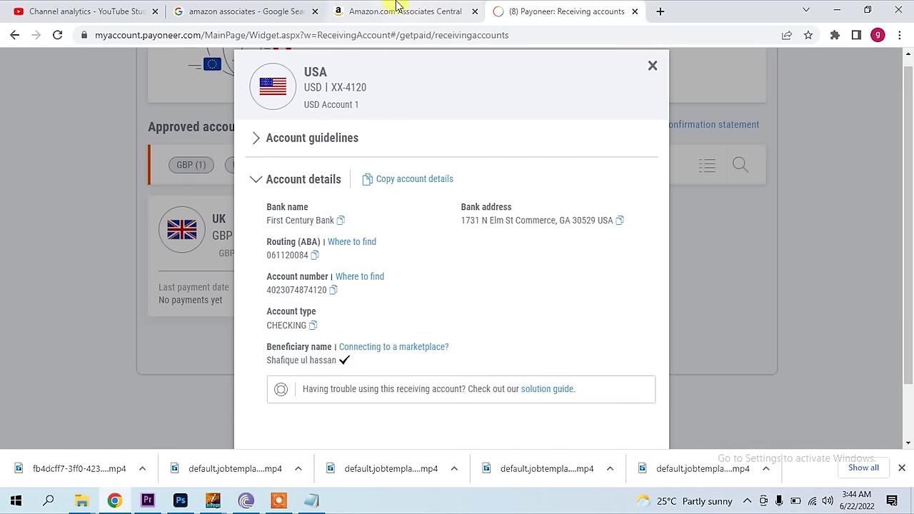
{"action": "left_click", "coordinate": [404, 8]}
{"action": "left_click", "coordinate": [344, 239]}
{"action": "right_click", "coordinate": [343, 239]}
{"action": "left_click", "coordinate": [388, 344]}
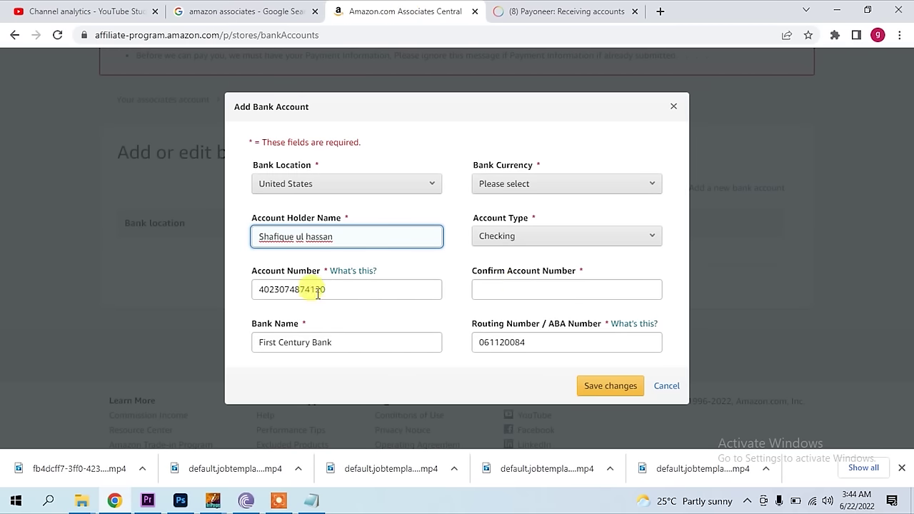
- Paste the Payoneer account number into the Confirm Account Number field
{"action": "left_click", "coordinate": [521, 10]}
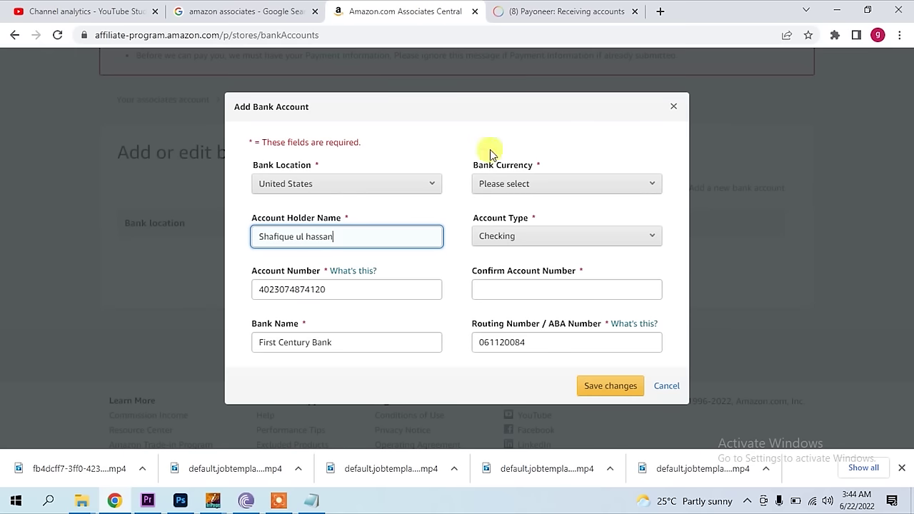
{"action": "left_click", "coordinate": [430, 10]}
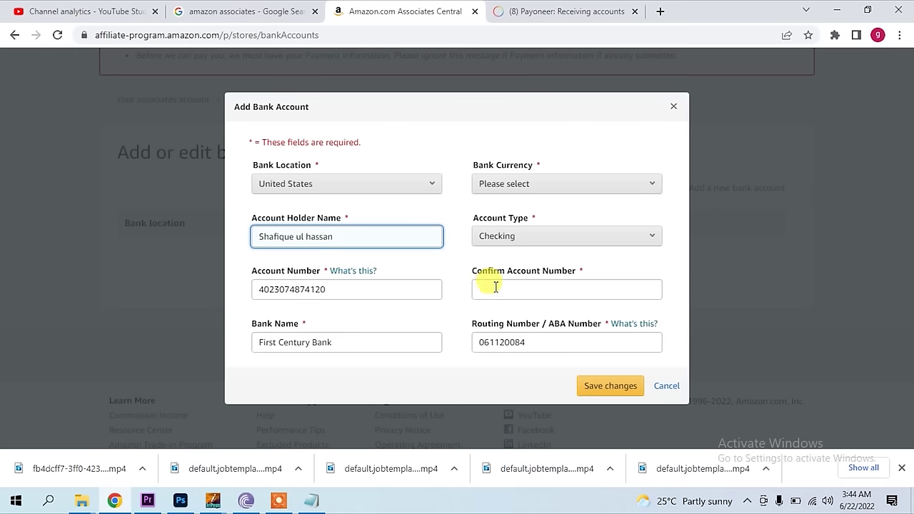
{"action": "left_click", "coordinate": [496, 286]}
{"action": "right_click", "coordinate": [496, 287]}
{"action": "left_click", "coordinate": [524, 164]}
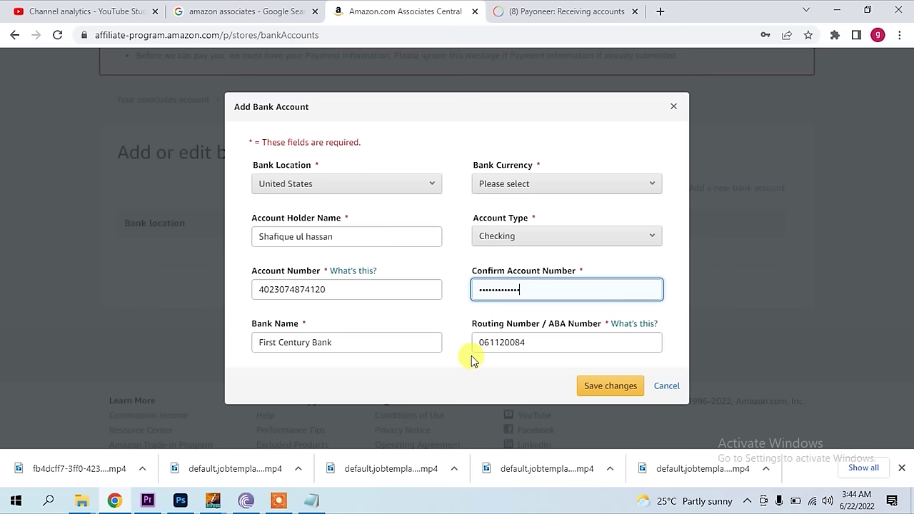
- Check the currency on Payoneer, choose US Dollars as Bank Currency, and save the account
{"action": "left_click", "coordinate": [592, 388]}
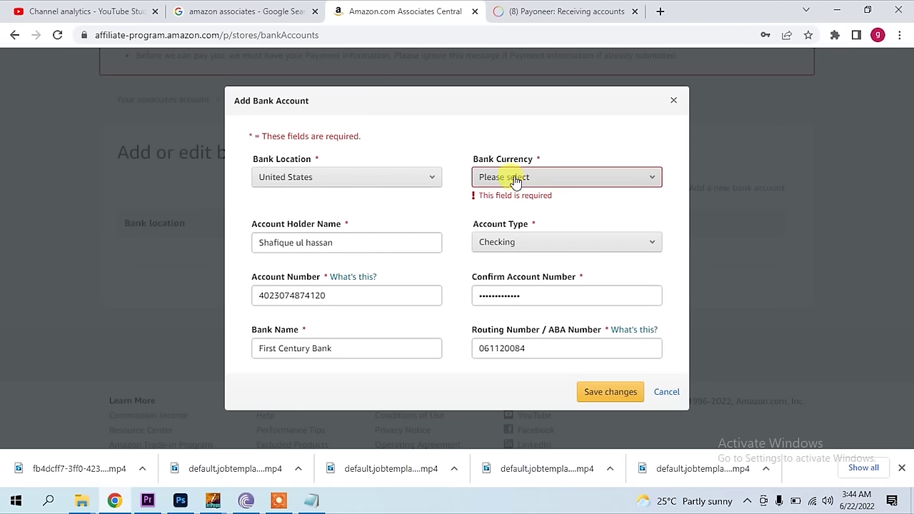
{"action": "left_click", "coordinate": [494, 9]}
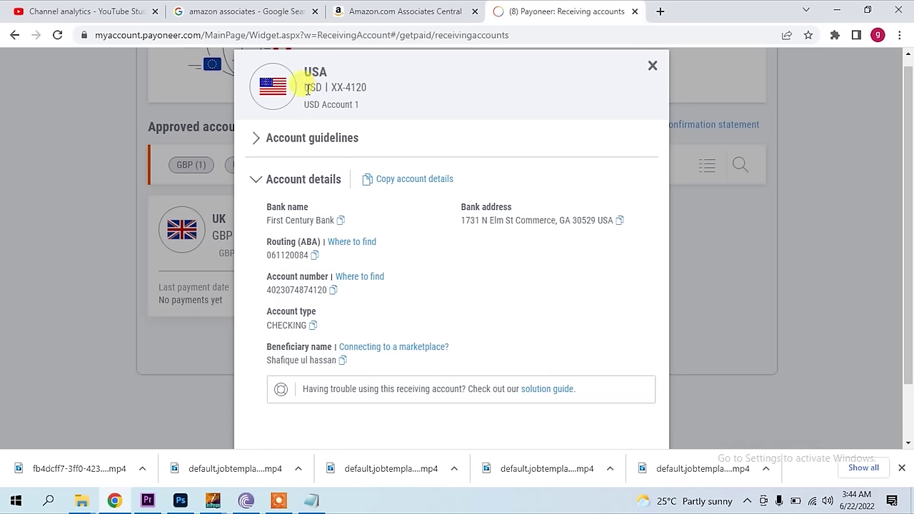
{"action": "left_click", "coordinate": [414, 12]}
{"action": "left_click", "coordinate": [573, 179]}
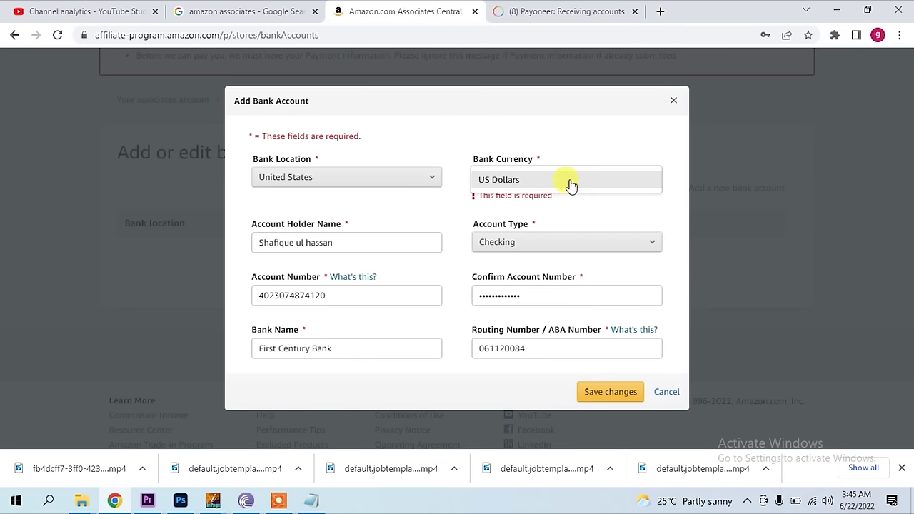
{"action": "left_click", "coordinate": [600, 391]}
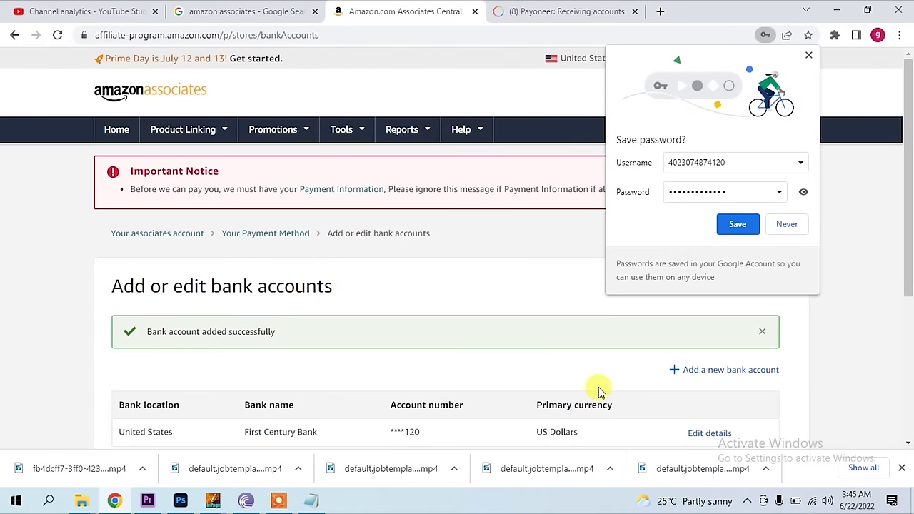
- Let Chrome save the credentials, then review the listed First Century Bank US Dollars account
{"action": "left_click", "coordinate": [728, 223]}
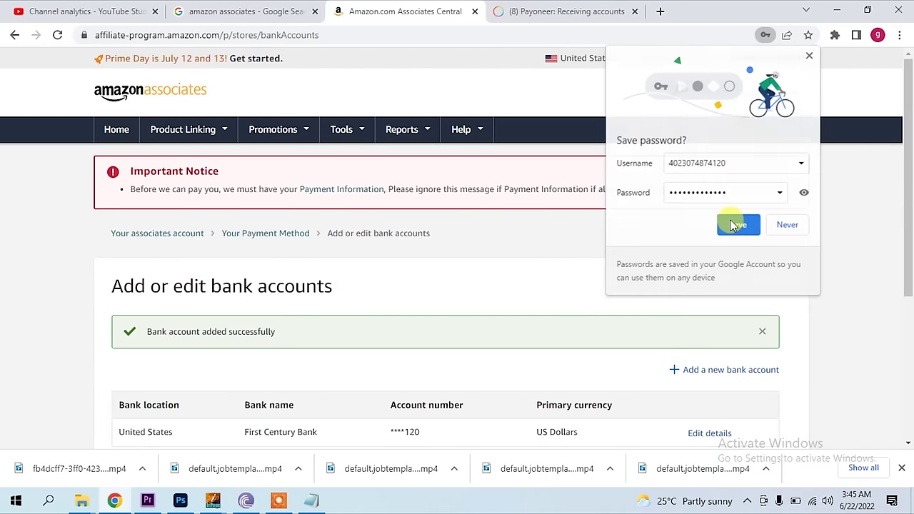
{"action": "scroll", "coordinate": [725, 320], "scroll_direction": "down", "scroll_amount": 2}
{"action": "scroll", "coordinate": [581, 322], "scroll_direction": "down", "scroll_amount": 1}
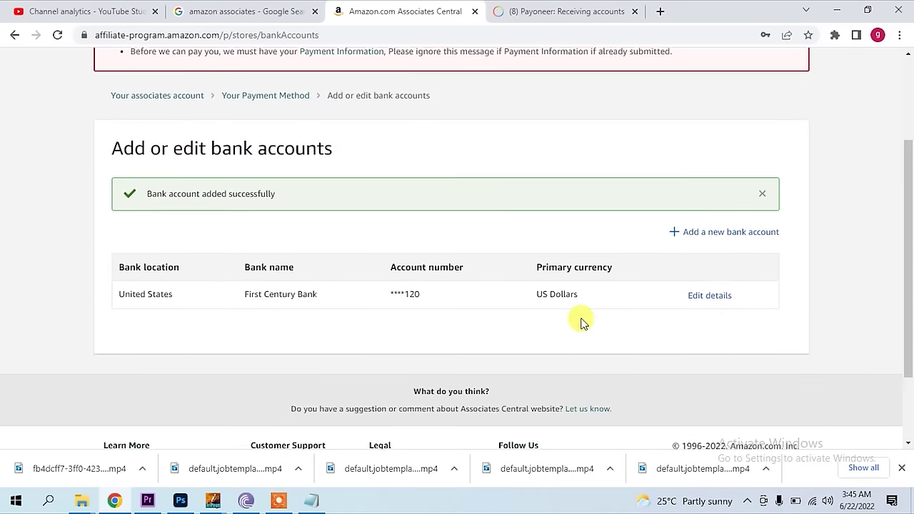
{"action": "scroll", "coordinate": [712, 286], "scroll_direction": "down", "scroll_amount": 1}
{"action": "scroll", "coordinate": [712, 285], "scroll_direction": "up", "scroll_amount": 3}
{"action": "scroll", "coordinate": [713, 286], "scroll_direction": "down", "scroll_amount": 2}
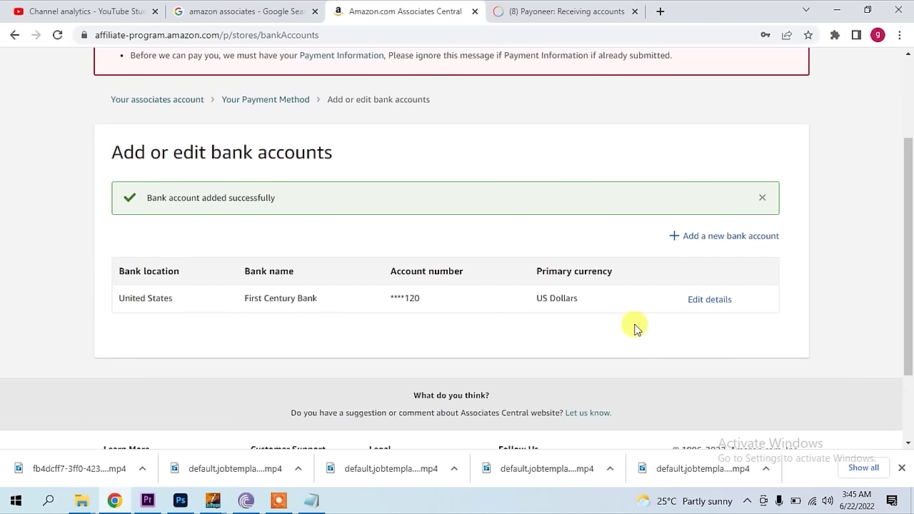
{"action": "scroll", "coordinate": [633, 330], "scroll_direction": "down", "scroll_amount": 2}
{"action": "scroll", "coordinate": [627, 332], "scroll_direction": "up", "scroll_amount": 1}
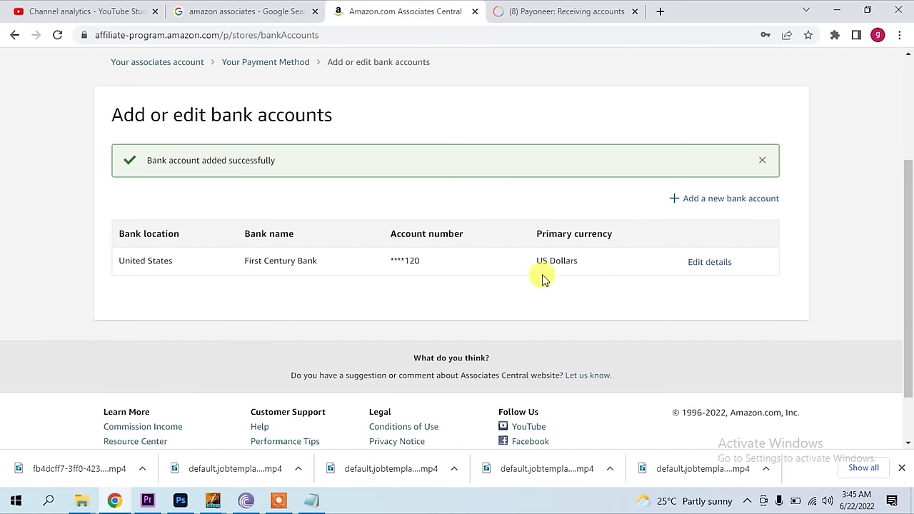
{"action": "scroll", "coordinate": [643, 317], "scroll_direction": "down", "scroll_amount": 1}
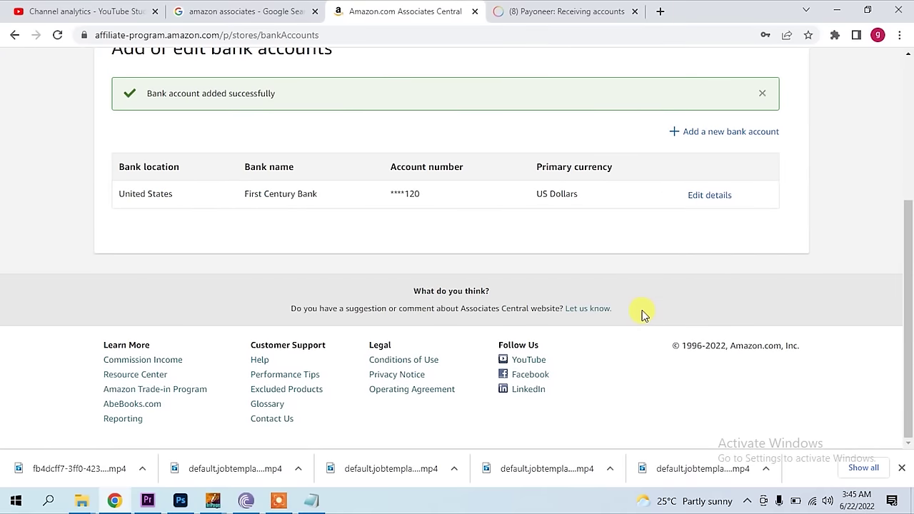
{"action": "scroll", "coordinate": [641, 308], "scroll_direction": "up", "scroll_amount": 1}
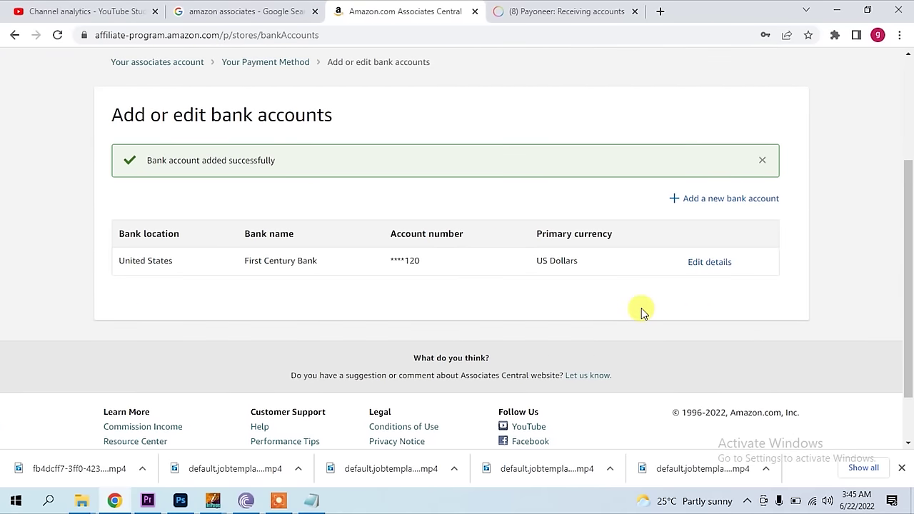